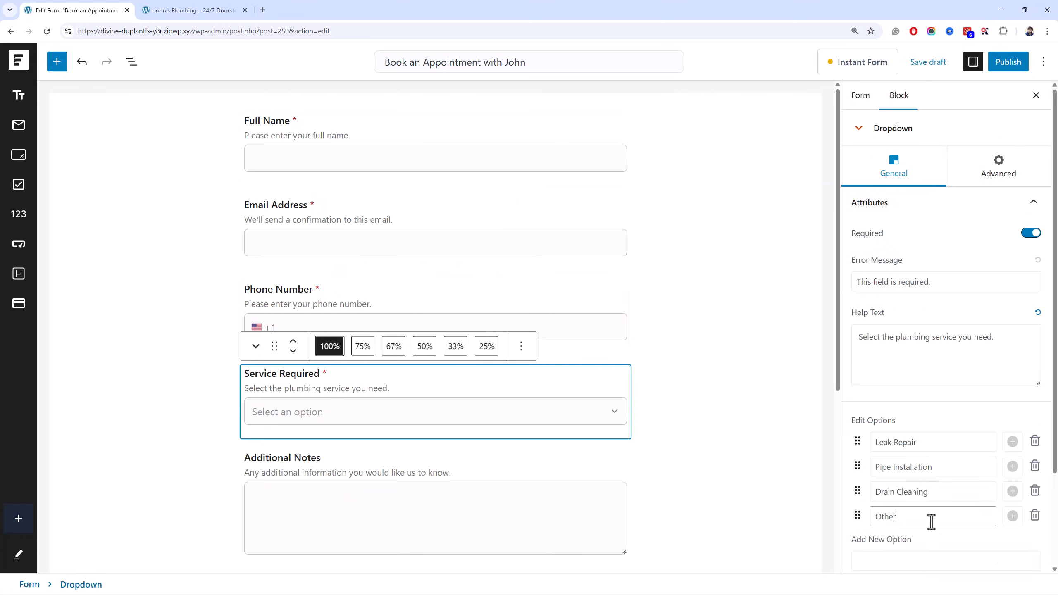
{"action": "scroll", "coordinate": [931, 522], "scroll_direction": "down", "scroll_amount": 3}
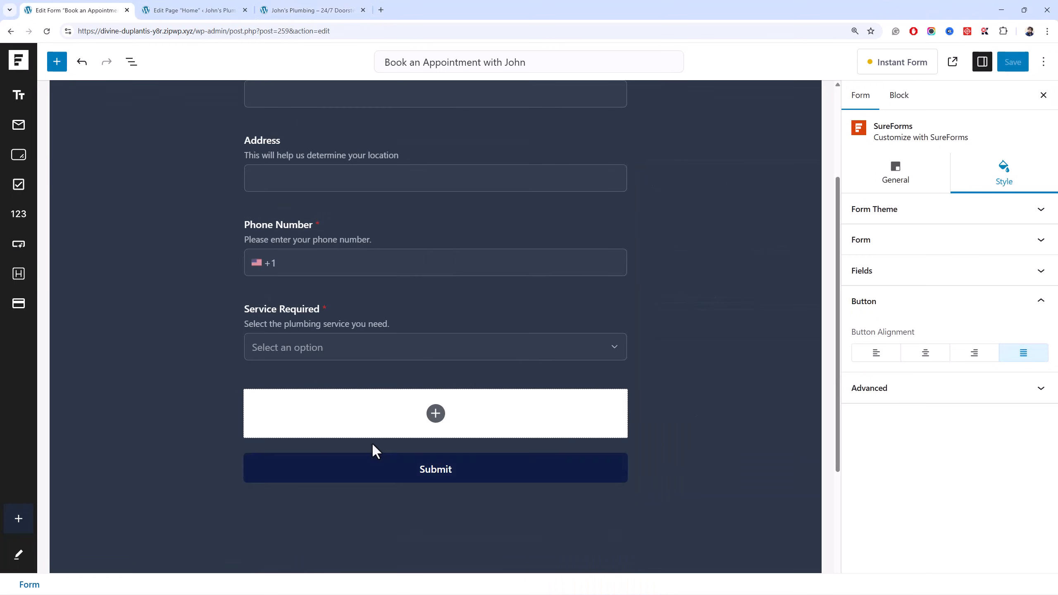
{"action": "left_click", "coordinate": [272, 12]}
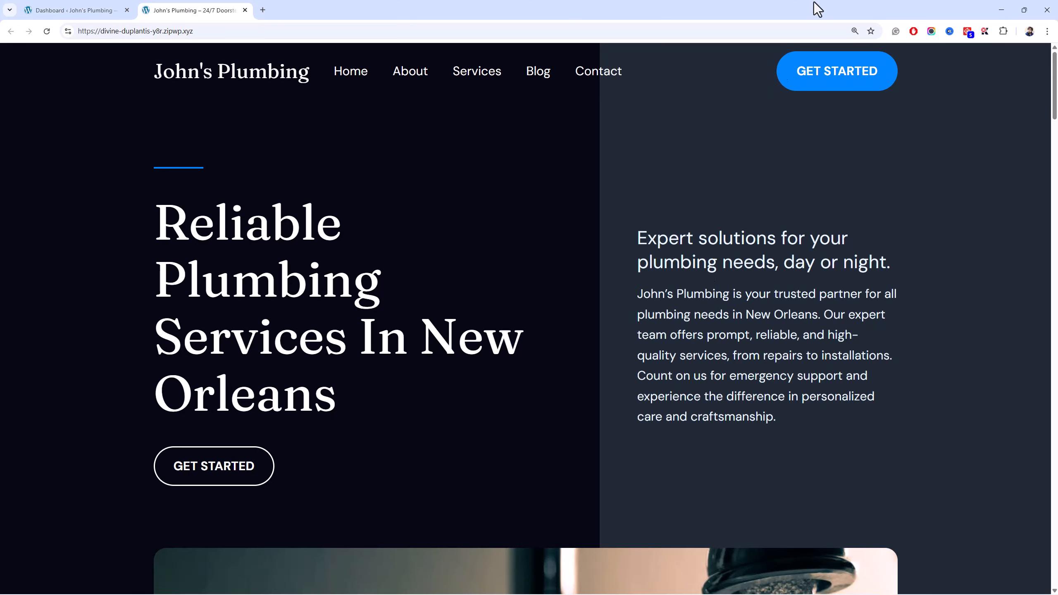
{"action": "mouse_move", "coordinate": [1055, 95]}
{"action": "left_mouse_down"}
{"action": "mouse_move", "coordinate": [1055, 245]}
{"action": "mouse_move", "coordinate": [1038, 394]}
{"action": "mouse_move", "coordinate": [1046, 454]}
{"action": "mouse_move", "coordinate": [1040, 96]}
{"action": "left_mouse_up"}
Search the plugin directory in the WordPress admin for "sureforms", and install and activate the SureForms plugin.
{"action": "left_click", "coordinate": [119, 9]}
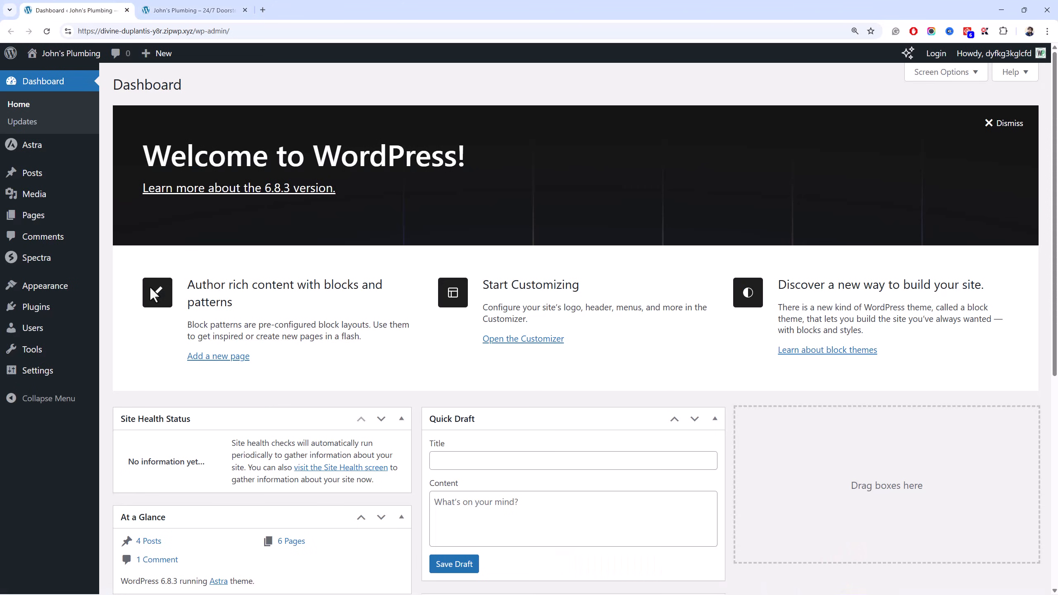
{"action": "mouse_move", "coordinate": [83, 304]}
{"action": "left_click", "coordinate": [116, 327]}
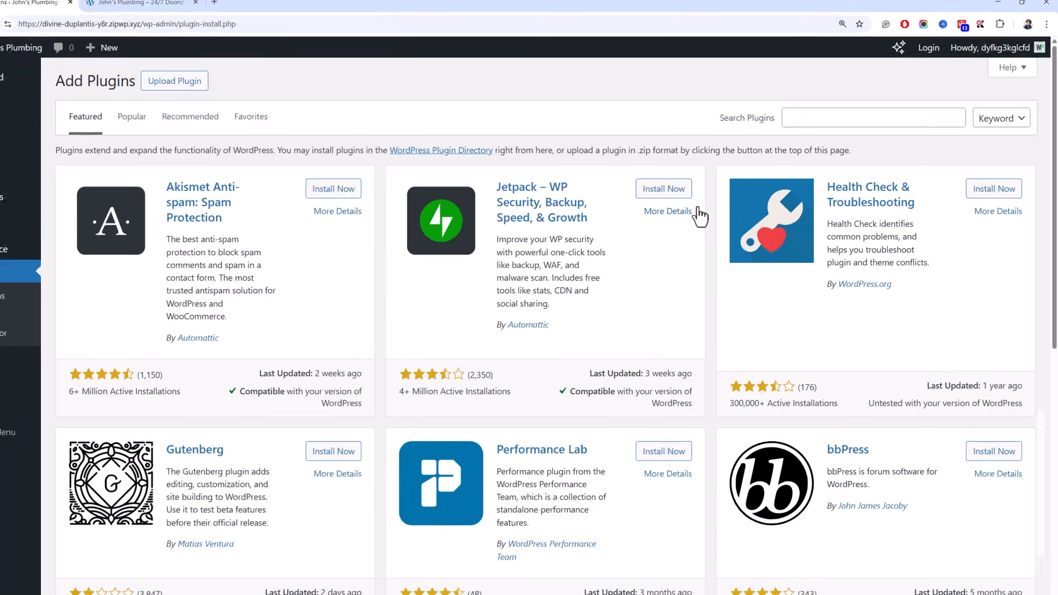
{"action": "left_click", "coordinate": [815, 121]}
{"action": "type", "text": "sureforms"}
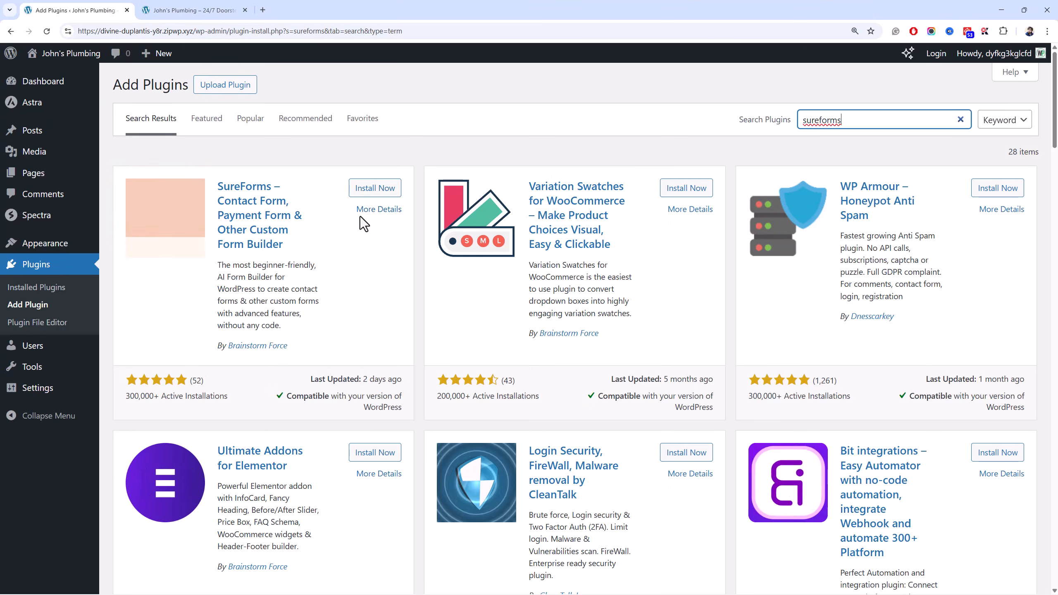
{"action": "left_click", "coordinate": [368, 193]}
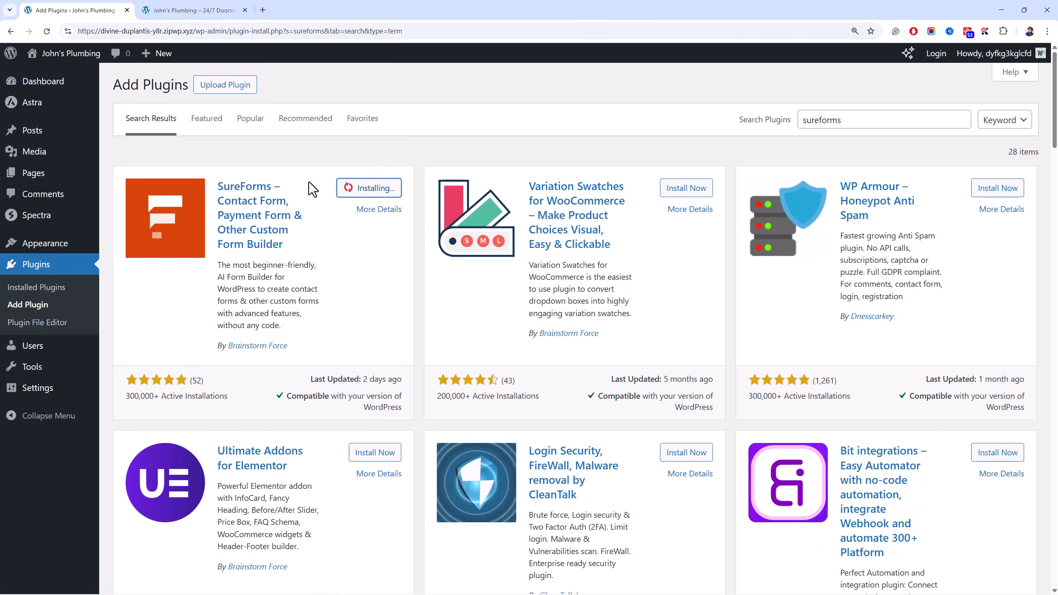
{"action": "left_click", "coordinate": [365, 189]}
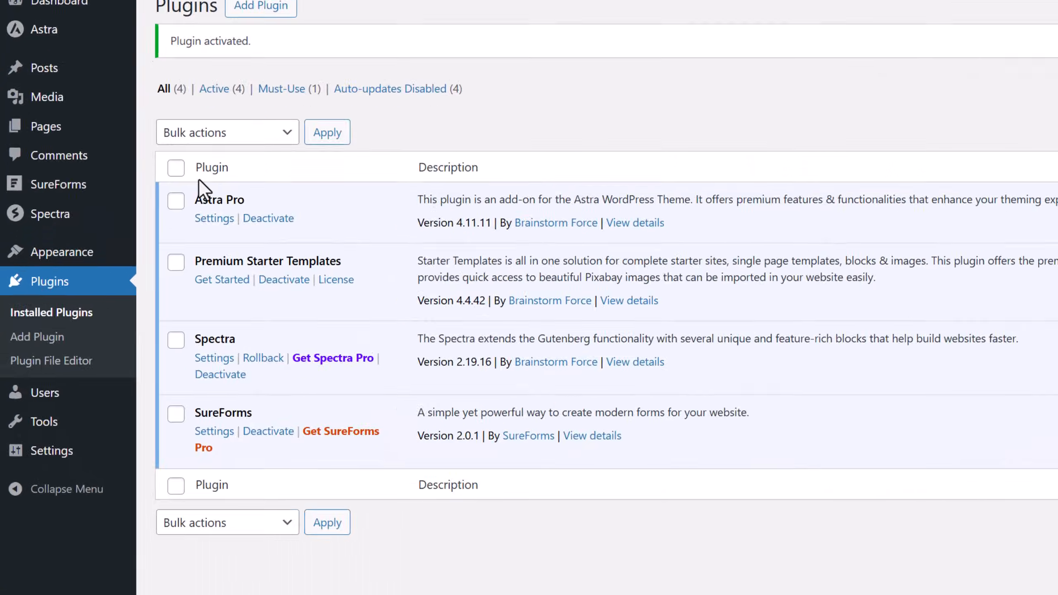
Open SureForms in the WordPress admin and start its guided setup from the welcome page.
{"action": "mouse_move", "coordinate": [88, 216]}
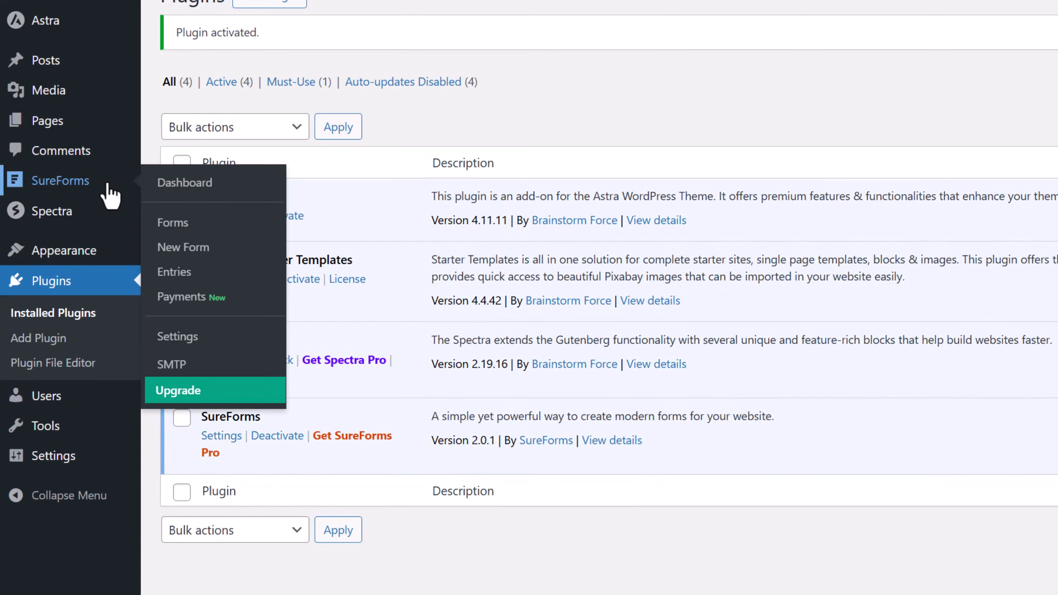
{"action": "left_click", "coordinate": [105, 186]}
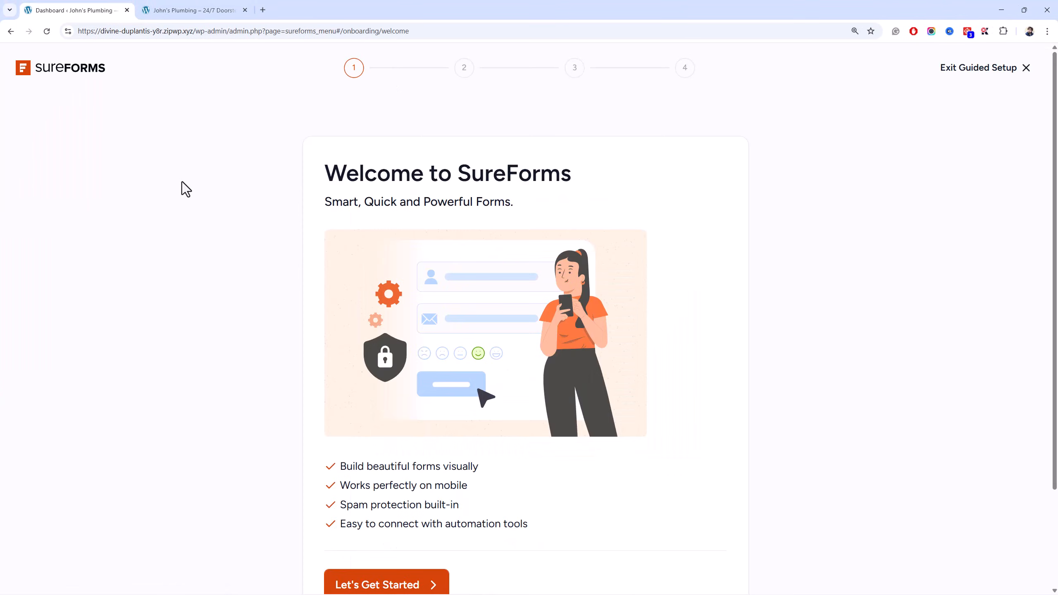
{"action": "scroll", "coordinate": [182, 183], "scroll_direction": "down", "scroll_amount": 3}
{"action": "scroll", "coordinate": [181, 183], "scroll_direction": "up", "scroll_amount": 3}
{"action": "scroll", "coordinate": [183, 183], "scroll_direction": "down", "scroll_amount": 3}
{"action": "left_click", "coordinate": [423, 478]}
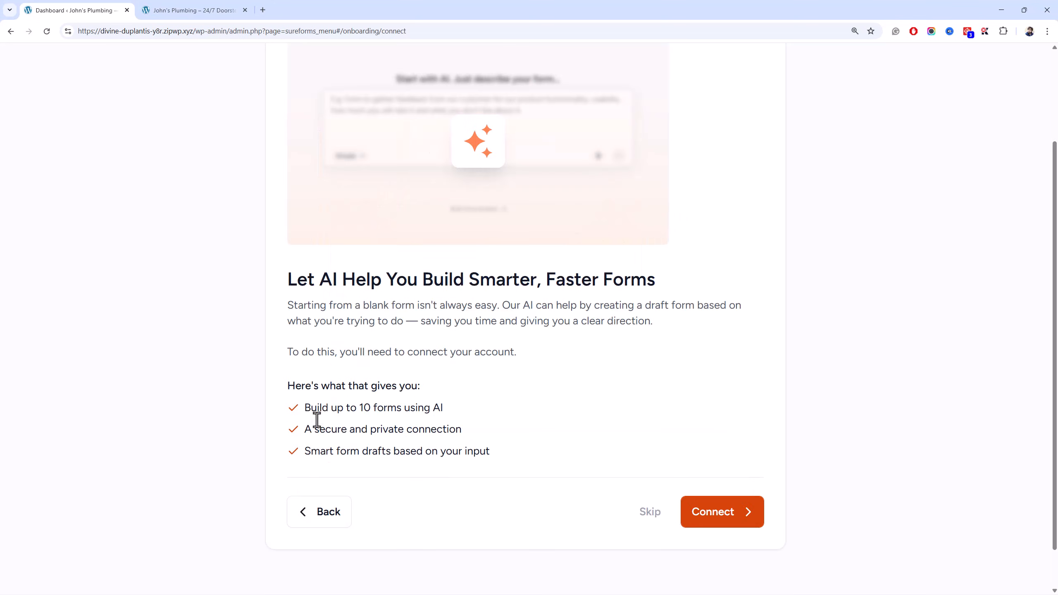
Connect the site to a SureForms account by logging in with Google, and authorize the connection with update notifications left enabled.
{"action": "scroll", "coordinate": [208, 322], "scroll_direction": "up", "scroll_amount": 3}
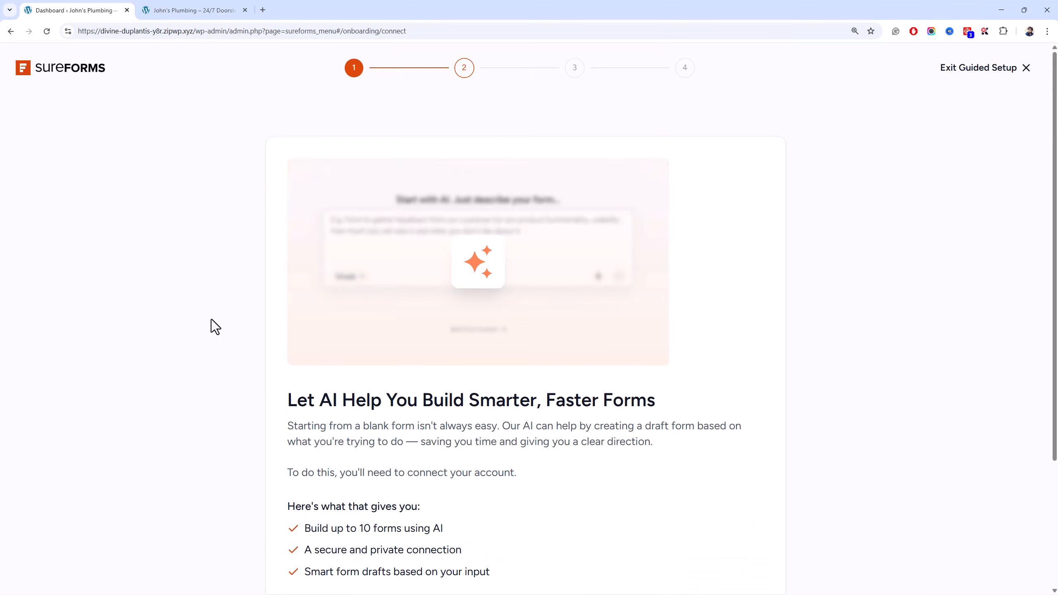
{"action": "scroll", "coordinate": [219, 326], "scroll_direction": "down", "scroll_amount": 4}
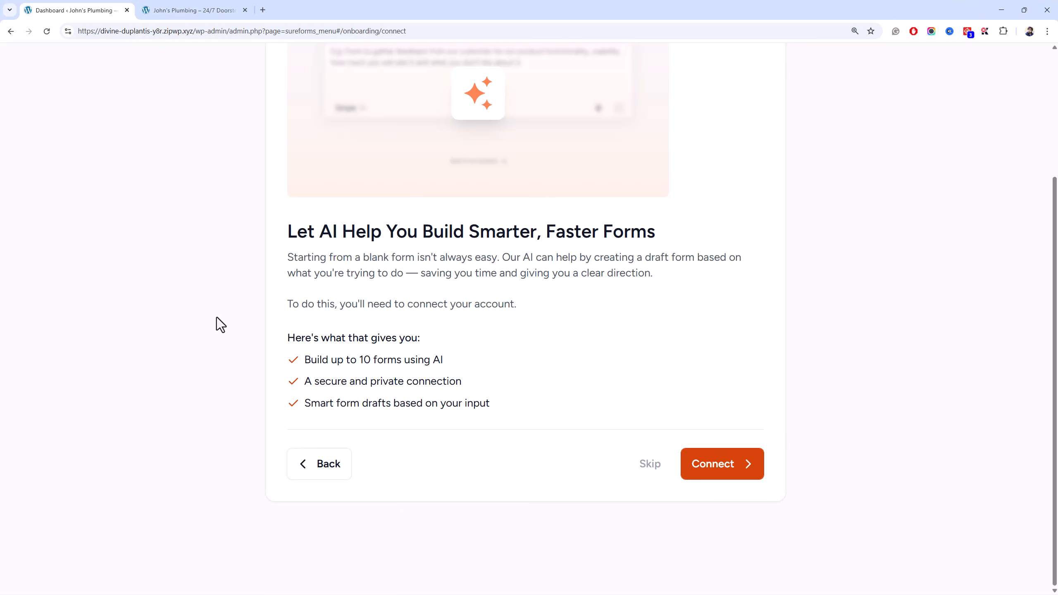
{"action": "scroll", "coordinate": [217, 319], "scroll_direction": "up", "scroll_amount": 3}
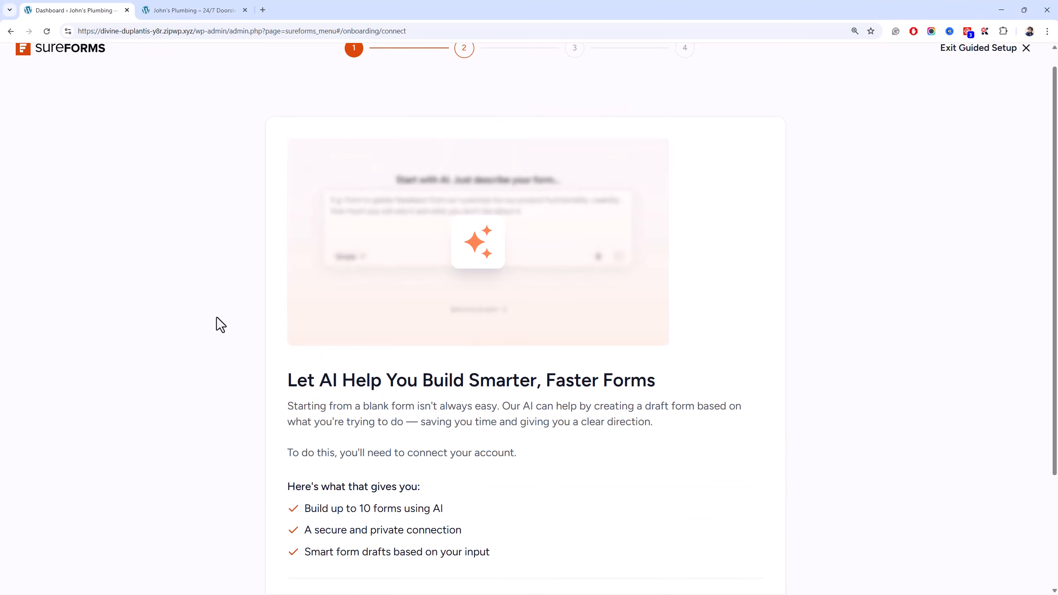
{"action": "scroll", "coordinate": [217, 318], "scroll_direction": "down", "scroll_amount": 3}
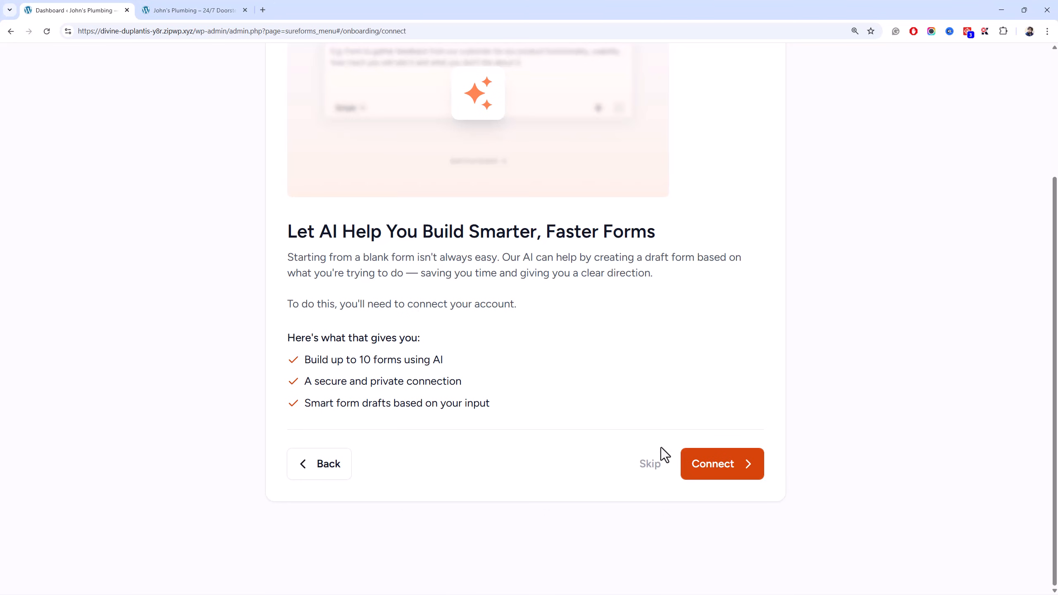
{"action": "left_click", "coordinate": [699, 467]}
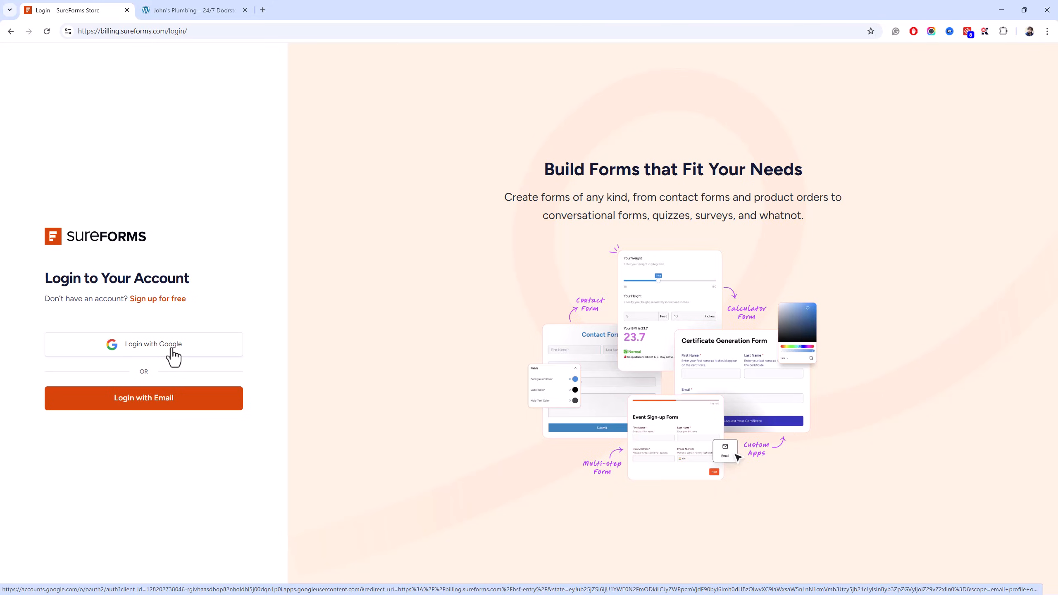
{"action": "left_click", "coordinate": [172, 349]}
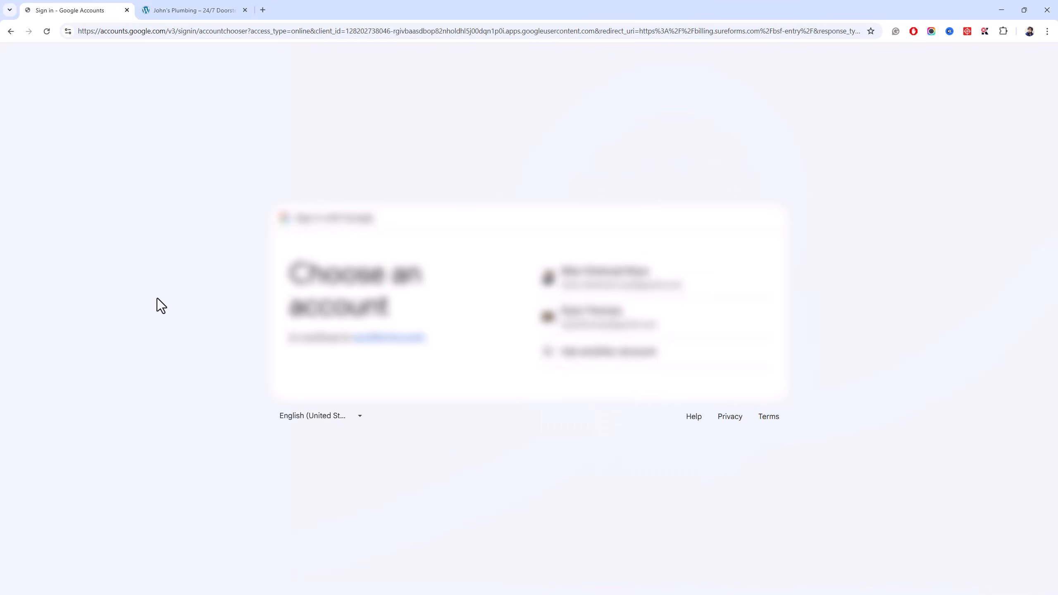
{"action": "left_click", "coordinate": [591, 275]}
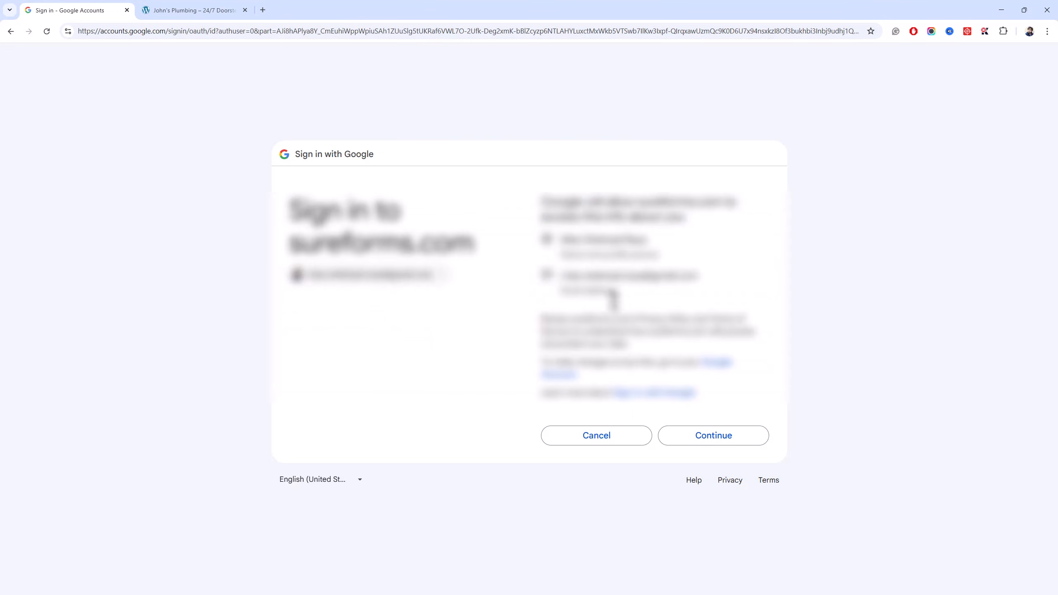
{"action": "left_click", "coordinate": [702, 442]}
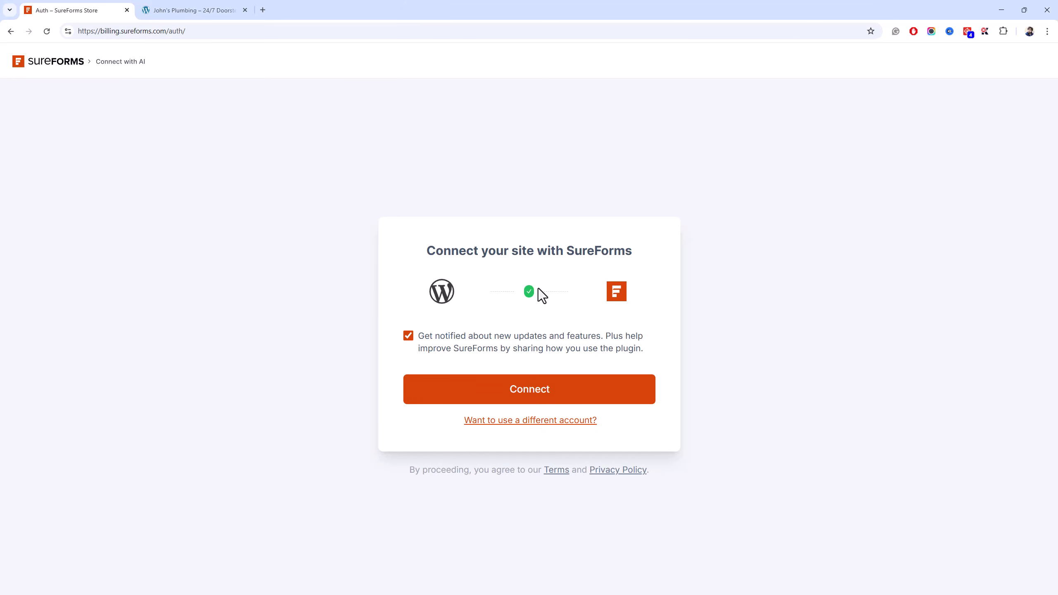
{"action": "left_click", "coordinate": [525, 393]}
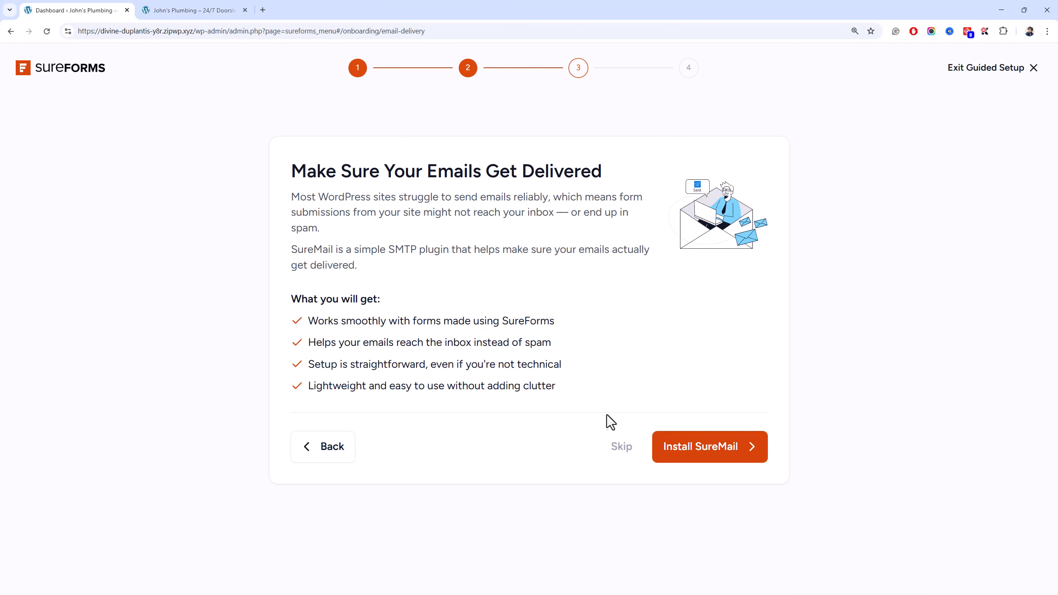
Skip the SureMail installation and continue past the feature selection with only AI Form Generation and View Entries selected.
{"action": "left_click", "coordinate": [620, 447]}
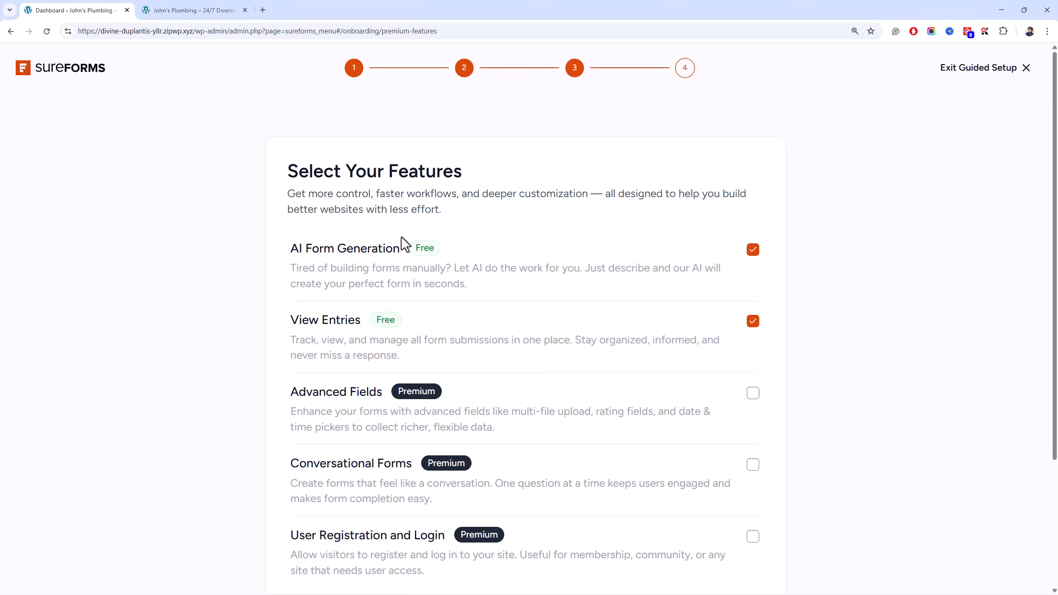
{"action": "left_click_drag", "start_coordinate": [402, 255], "coordinate": [288, 255]}
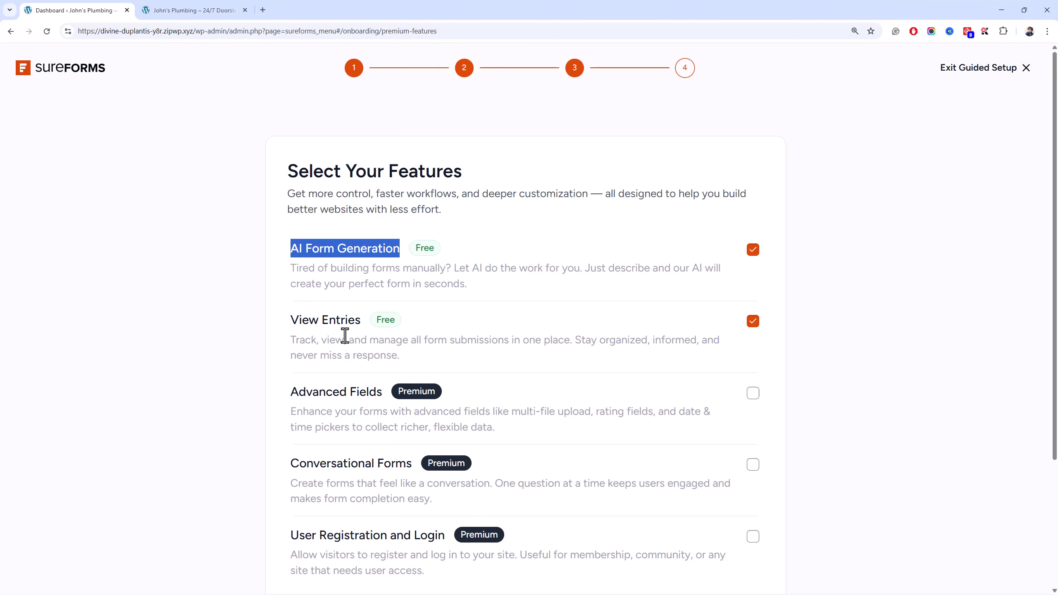
{"action": "scroll", "coordinate": [349, 332], "scroll_direction": "down", "scroll_amount": 3}
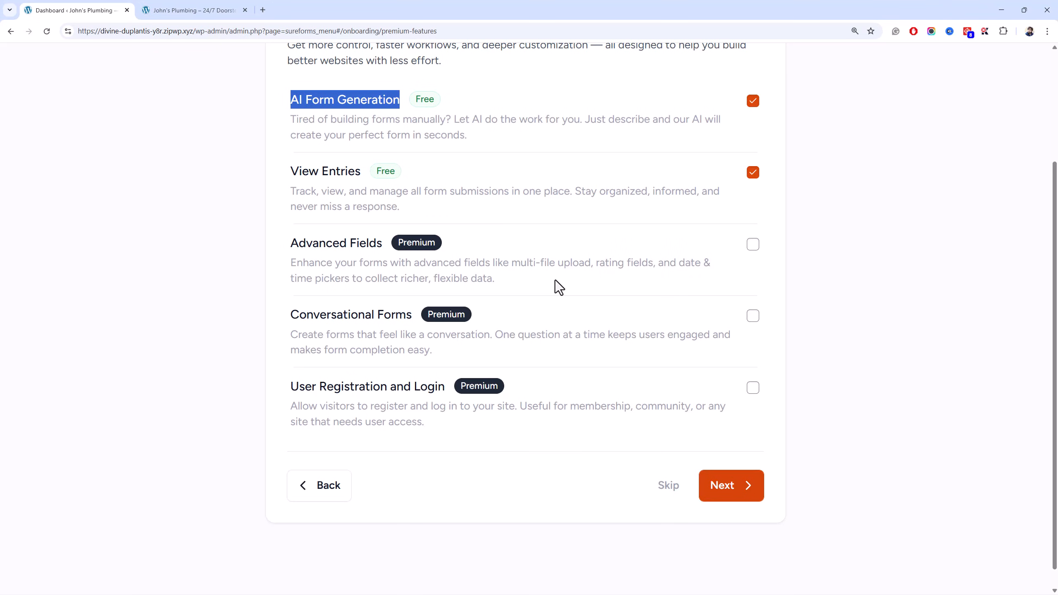
{"action": "left_click", "coordinate": [369, 247]}
{"action": "left_click_drag", "start_coordinate": [411, 313], "coordinate": [327, 315]}
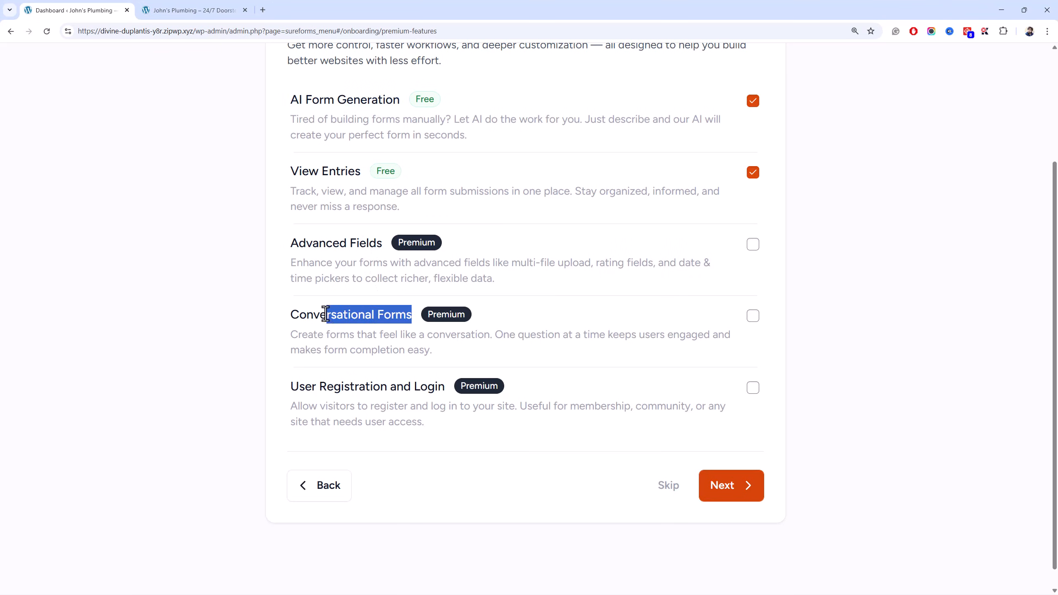
{"action": "left_click", "coordinate": [375, 394]}
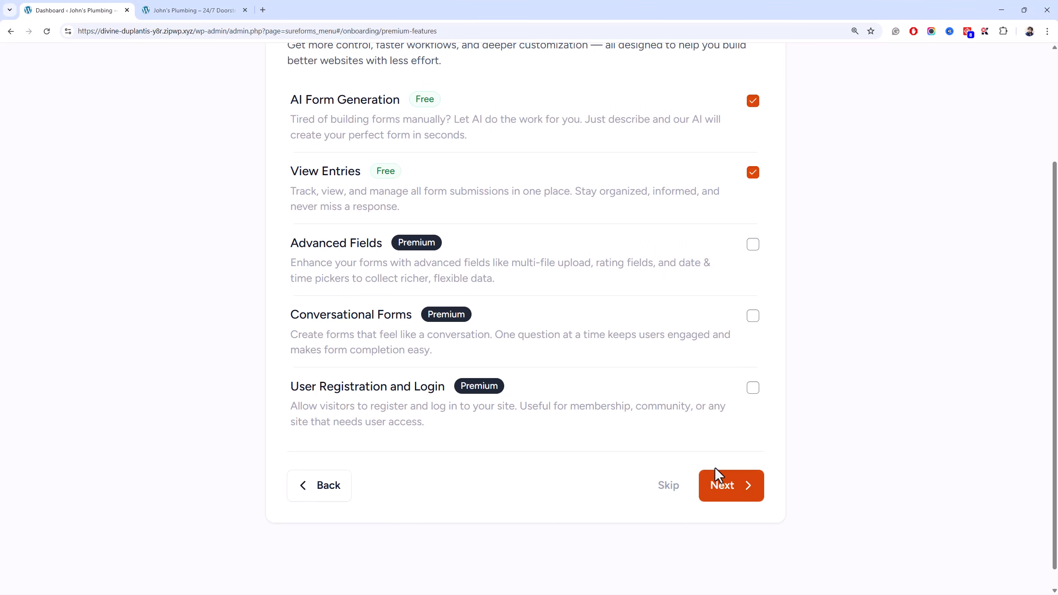
{"action": "left_click", "coordinate": [738, 487]}
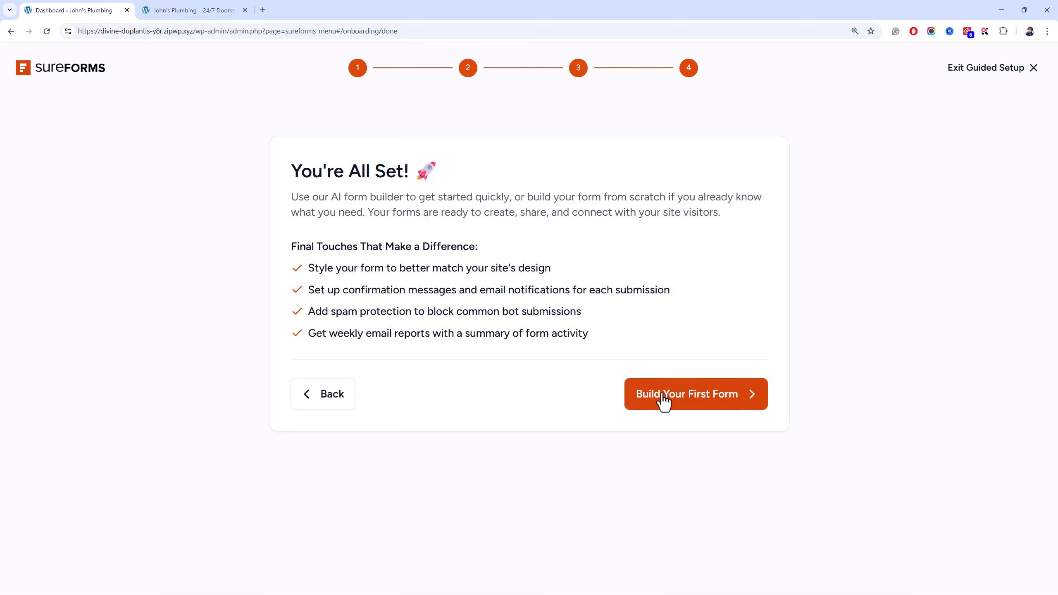
Generate the first form with AI from a prompt requesting an appointment-booking contact form for a New Orleans plumber, and dismiss the editor's welcome guide.
{"action": "left_click", "coordinate": [684, 408]}
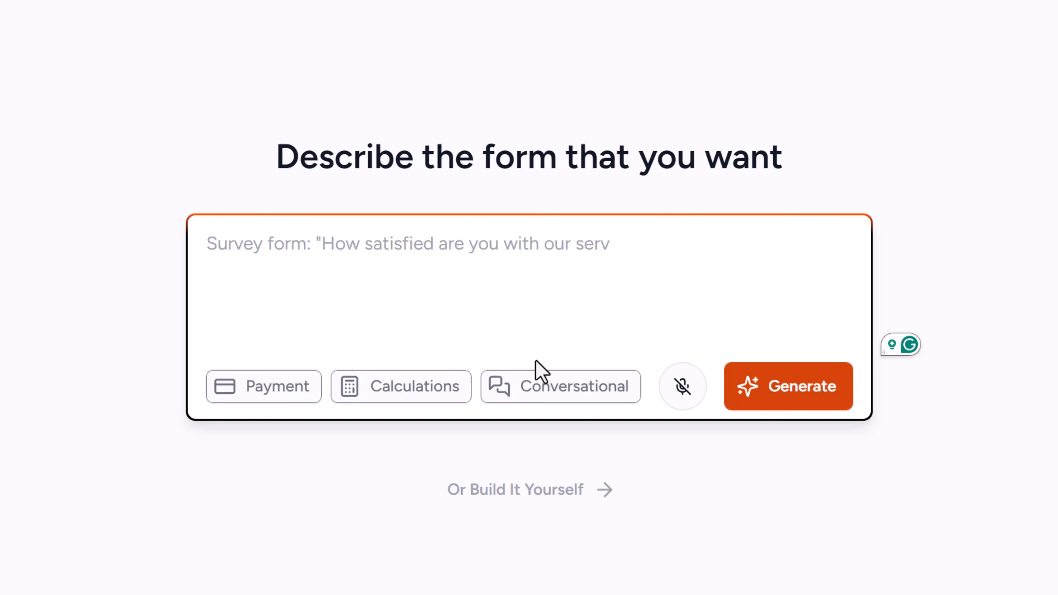
{"action": "type", "text": "Joh"}
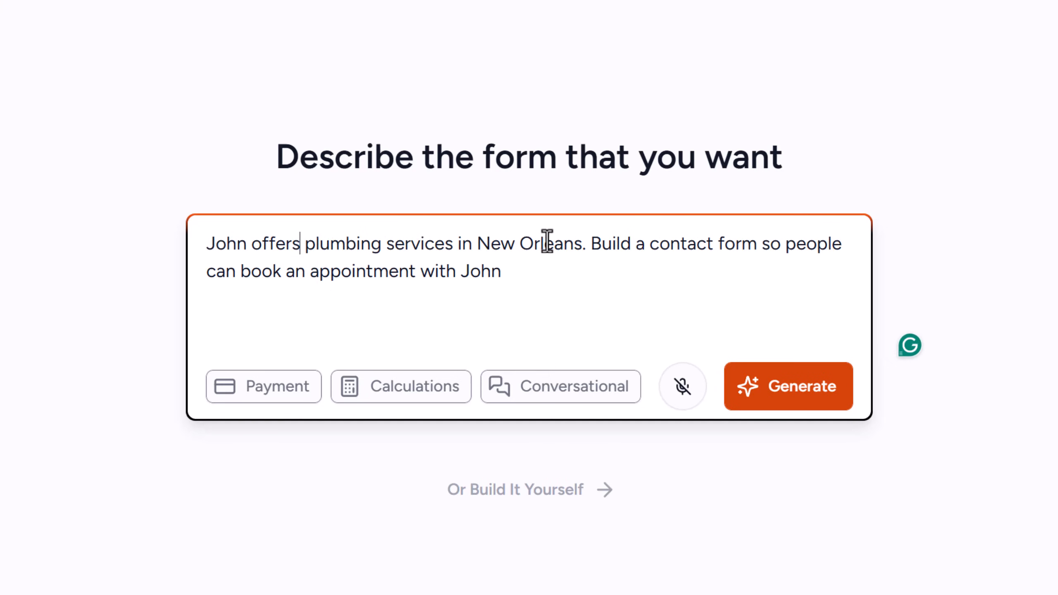
{"action": "left_click", "coordinate": [567, 280]}
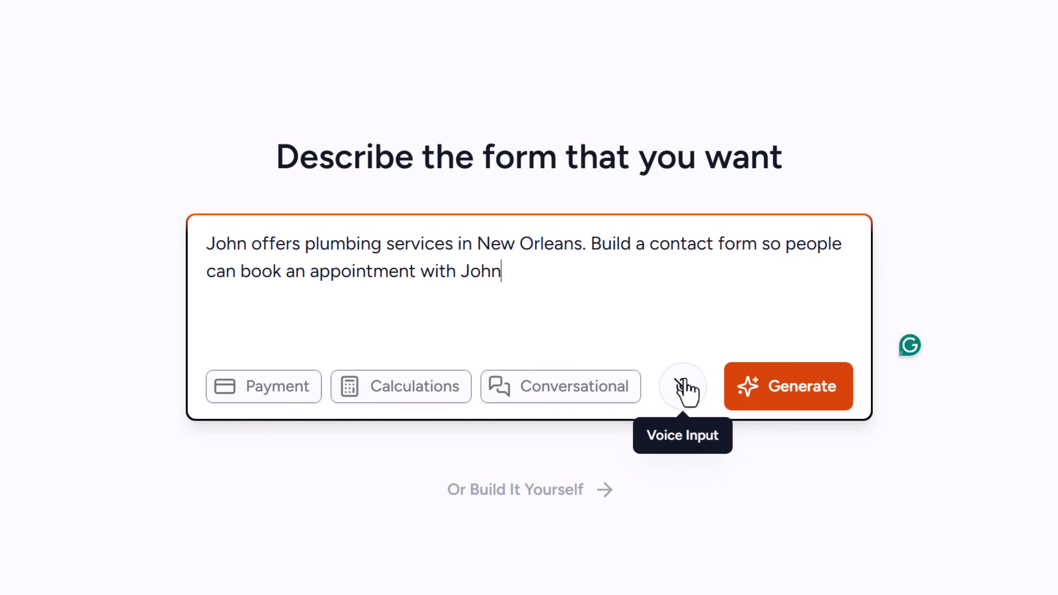
{"action": "left_click", "coordinate": [774, 385]}
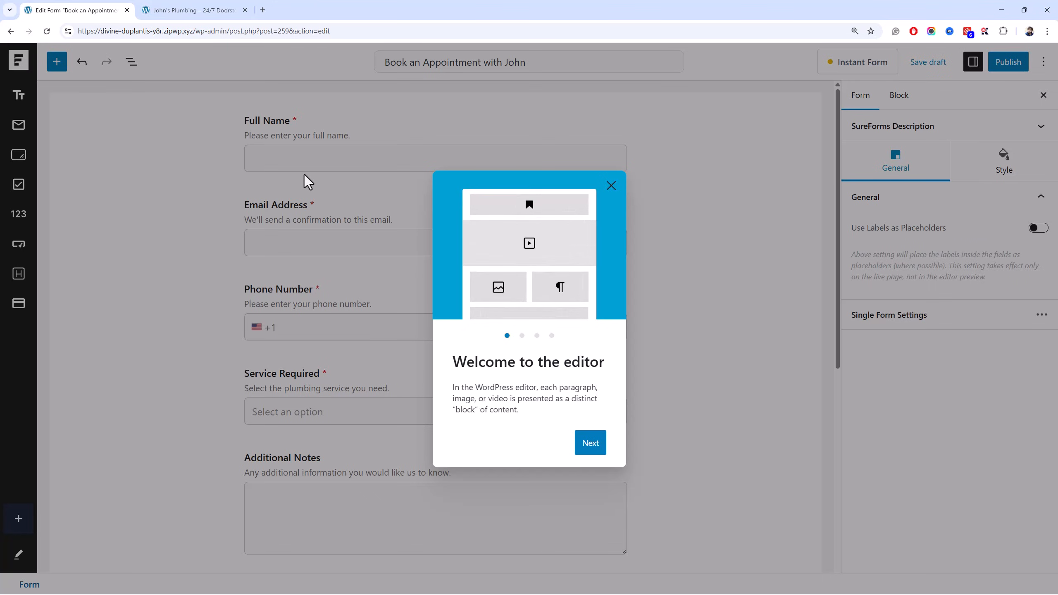
{"action": "left_click", "coordinate": [609, 192]}
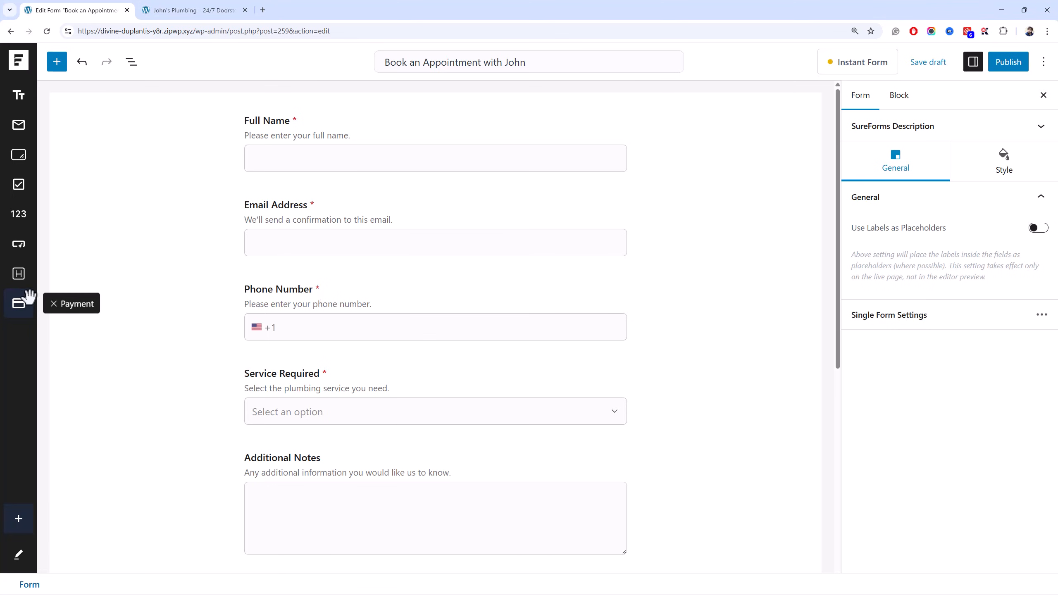
Review the generated form's fields from Full Name down to Additional Notes and the Submit button.
{"action": "left_click", "coordinate": [357, 170]}
{"action": "scroll", "coordinate": [216, 204], "scroll_direction": "down", "scroll_amount": 3}
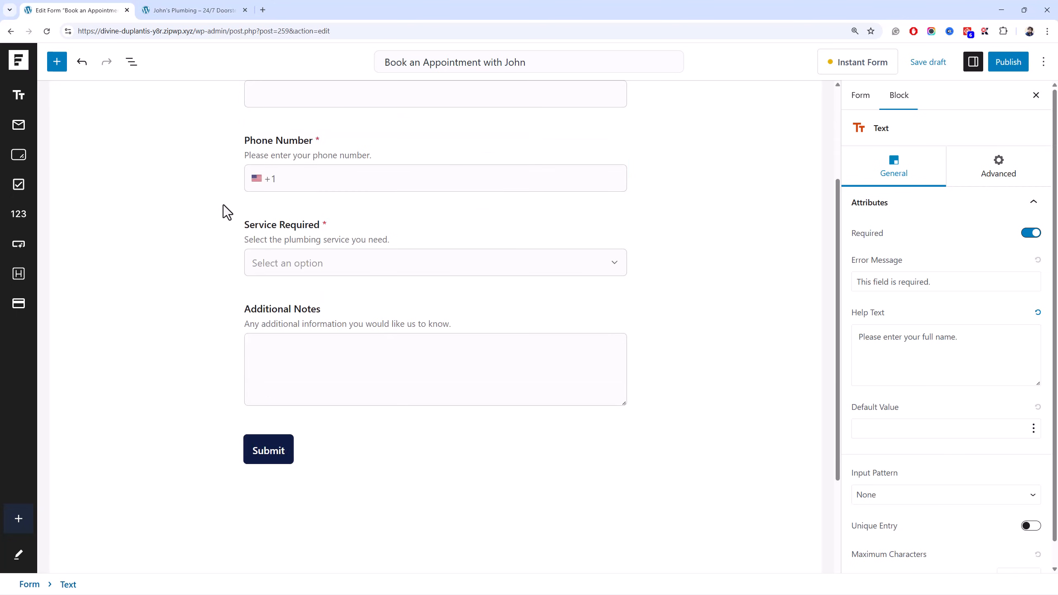
{"action": "left_click", "coordinate": [223, 205]}
{"action": "scroll", "coordinate": [231, 205], "scroll_direction": "up", "scroll_amount": 3}
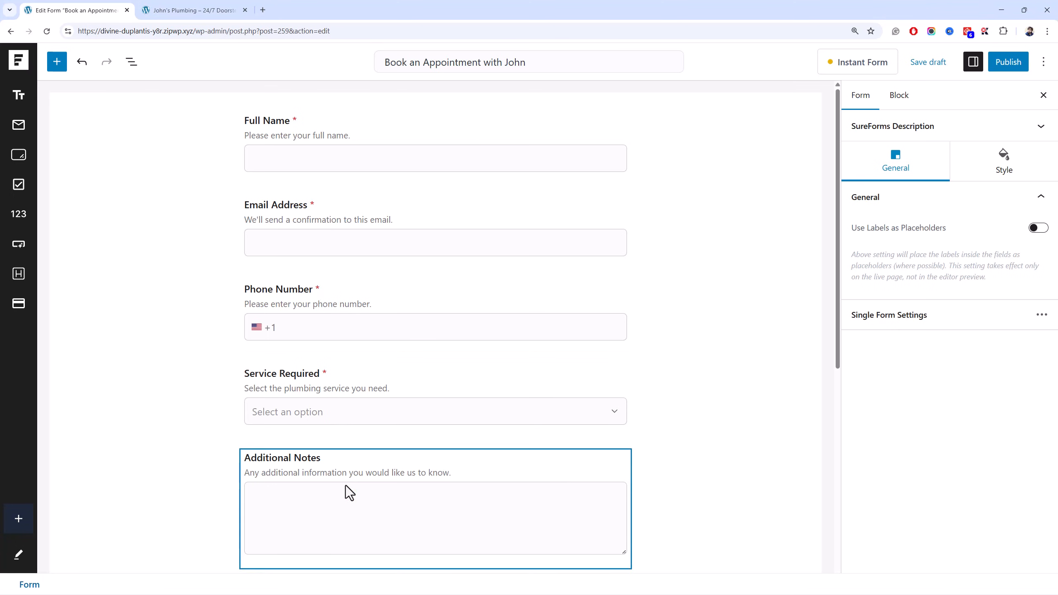
{"action": "key", "text": "ctrl+s"}
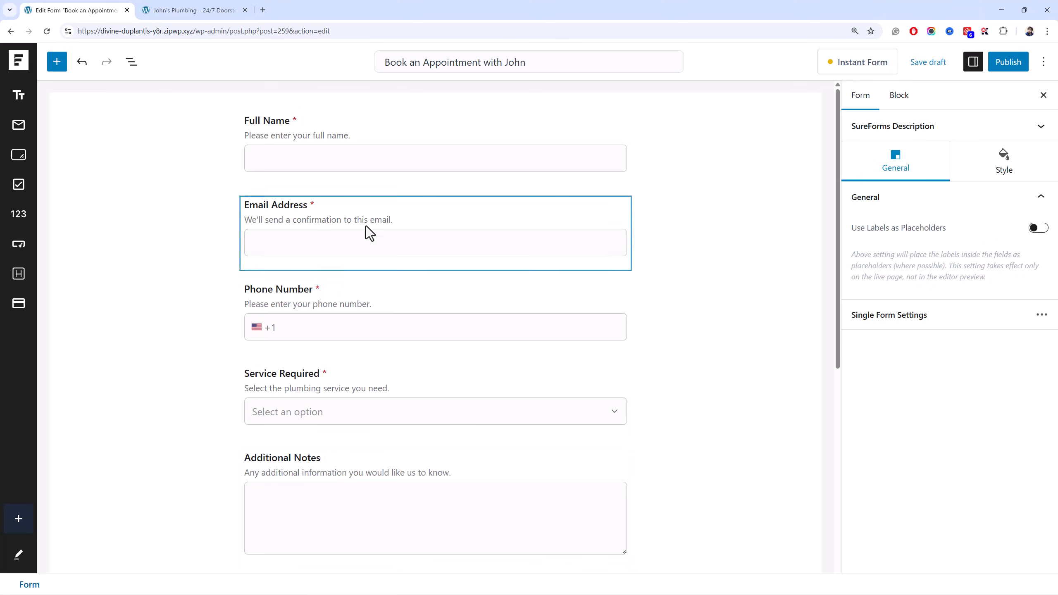
Examine the Full Name field's general attributes, including its default value and input pattern, and its advanced conditional logic settings.
{"action": "left_click", "coordinate": [373, 153]}
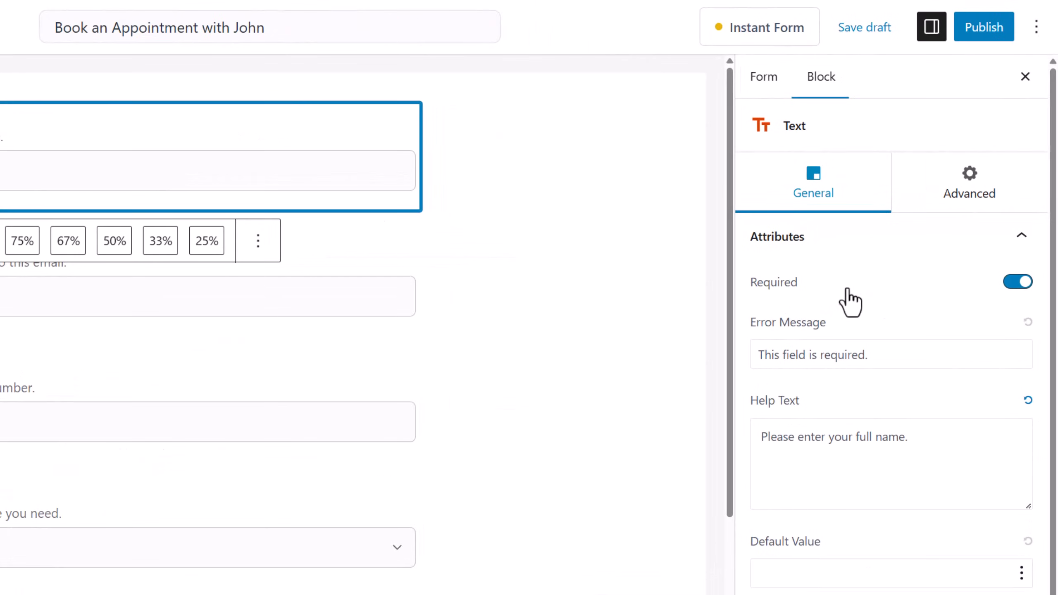
{"action": "scroll", "coordinate": [854, 523], "scroll_direction": "down", "scroll_amount": 1}
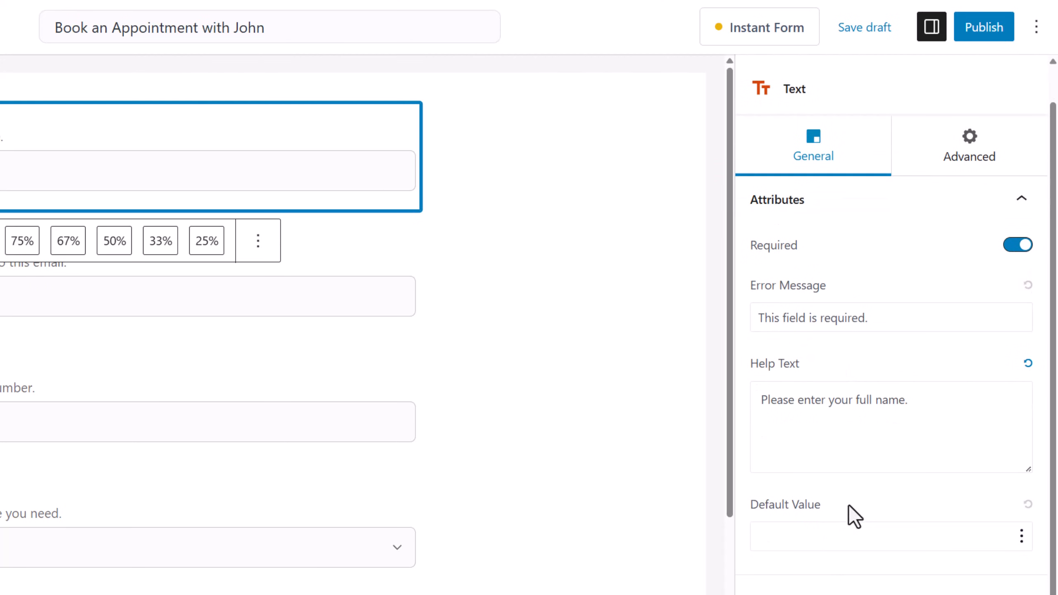
{"action": "left_click", "coordinate": [848, 543]}
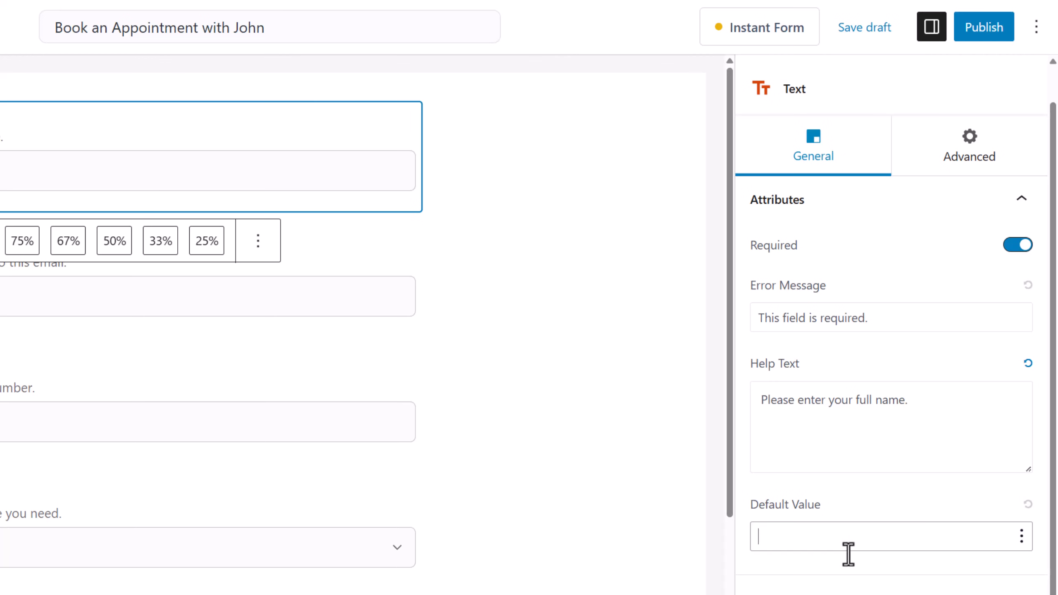
{"action": "left_click", "coordinate": [898, 542]}
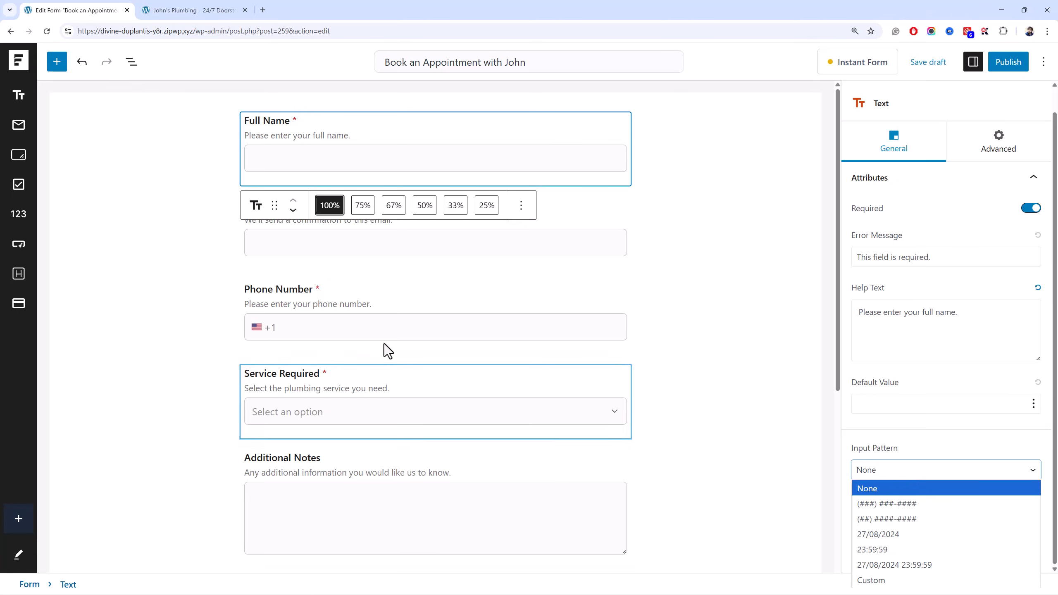
{"action": "left_click", "coordinate": [865, 398]}
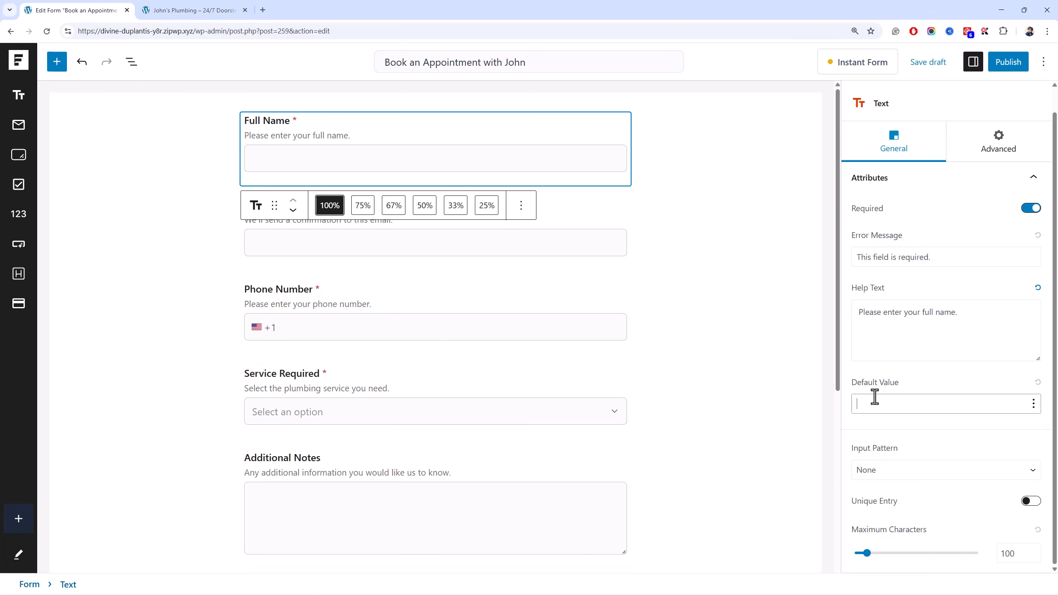
{"action": "left_click", "coordinate": [956, 155]}
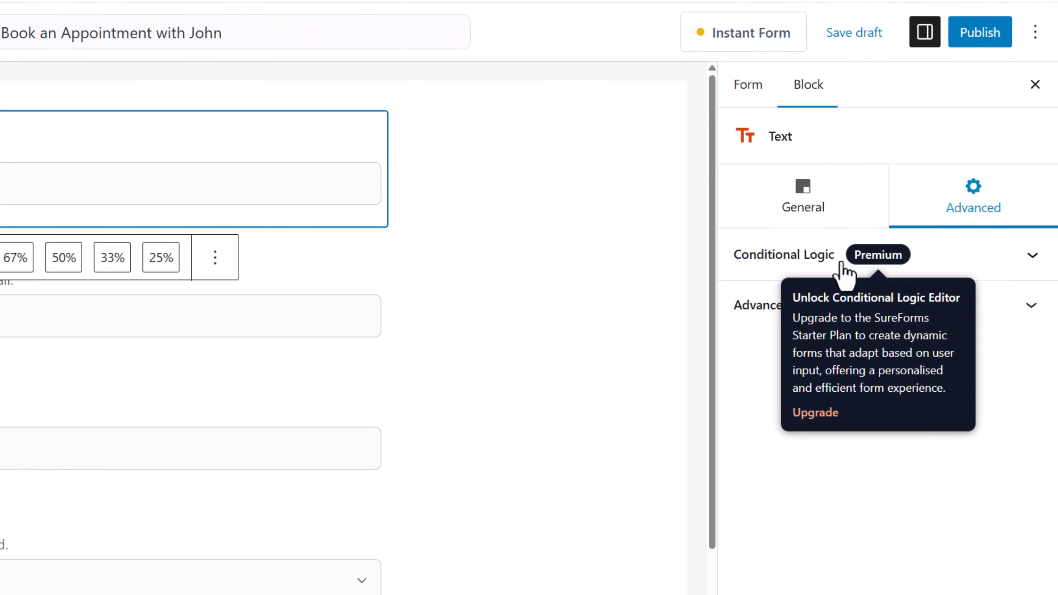
{"action": "left_click", "coordinate": [1007, 267]}
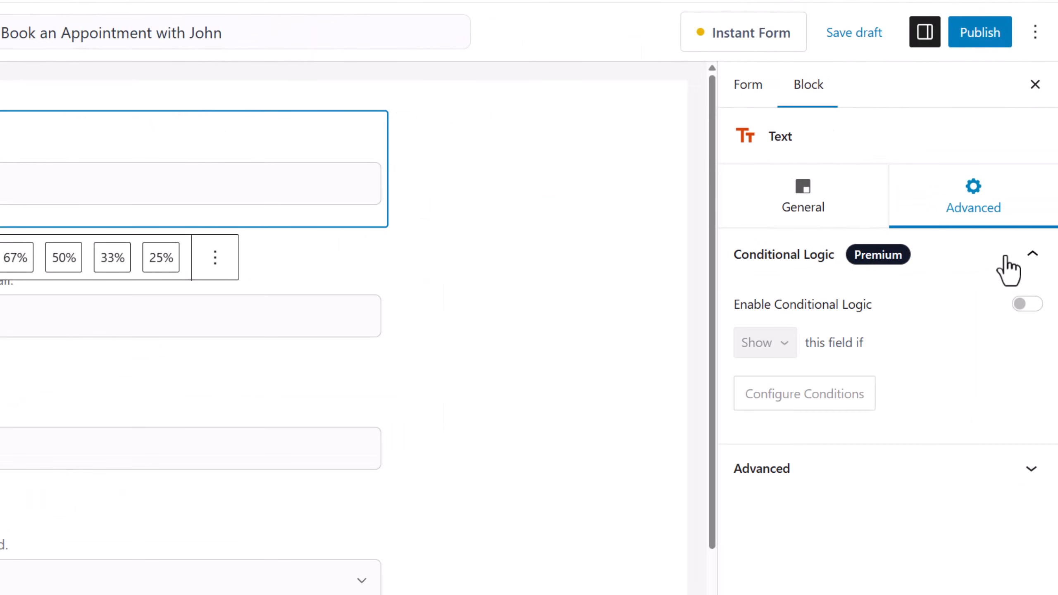
{"action": "left_click", "coordinate": [1006, 267]}
{"action": "left_click", "coordinate": [1020, 326]}
{"action": "left_click", "coordinate": [1020, 326]}
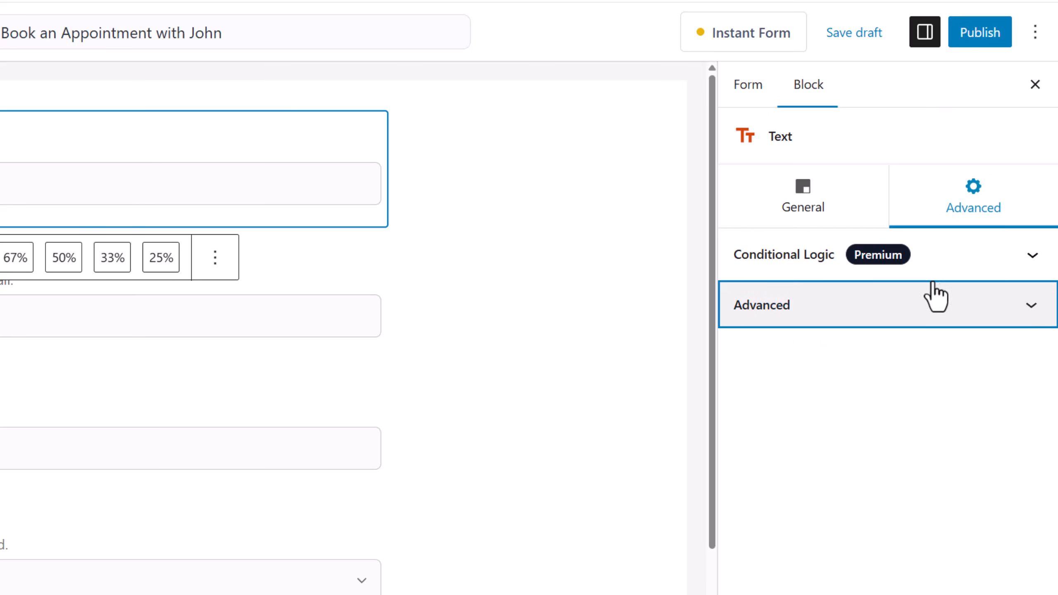
{"action": "left_click", "coordinate": [849, 212]}
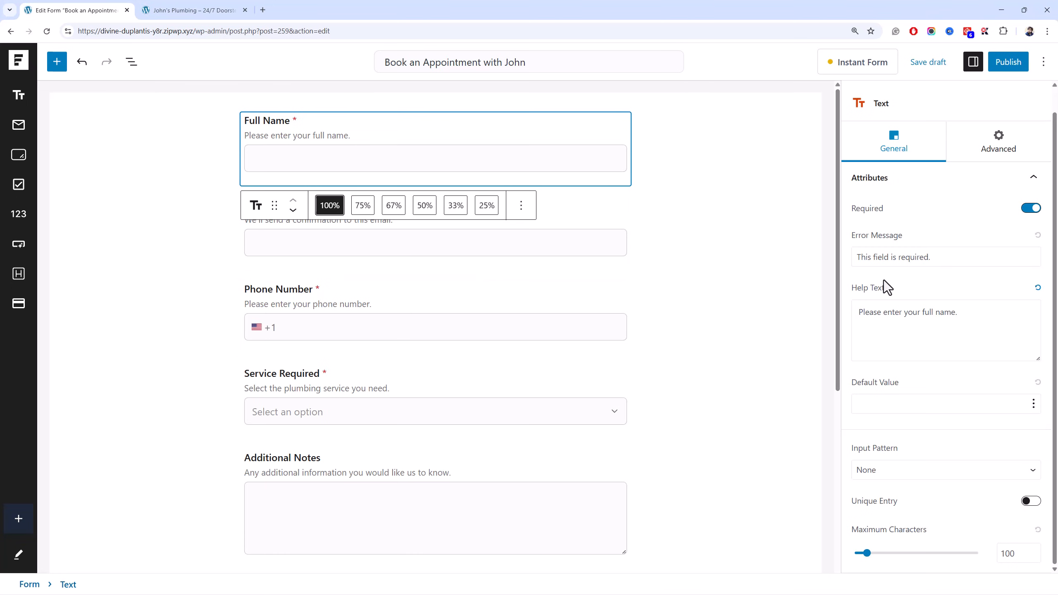
Examine the Phone Number field's settings and the existing options of the Service Required dropdown.
{"action": "left_click", "coordinate": [435, 315]}
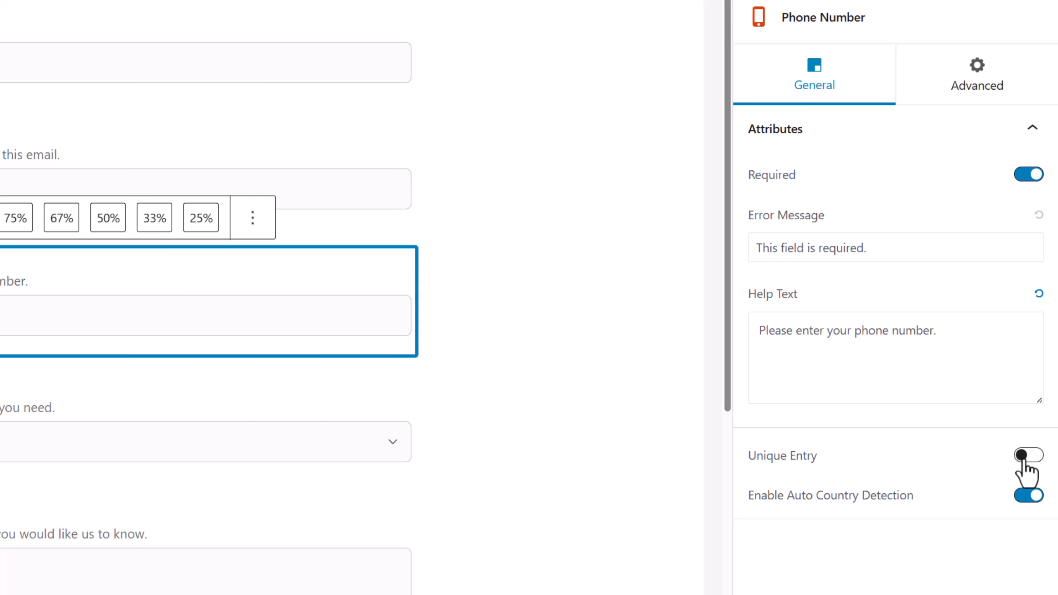
{"action": "left_click", "coordinate": [333, 390]}
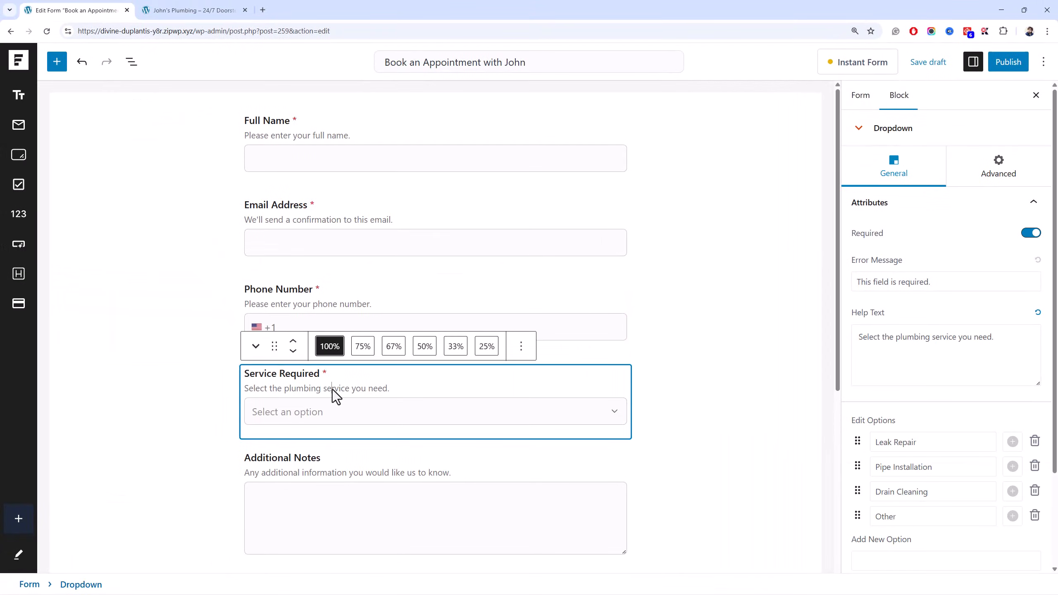
{"action": "left_click", "coordinate": [907, 445]}
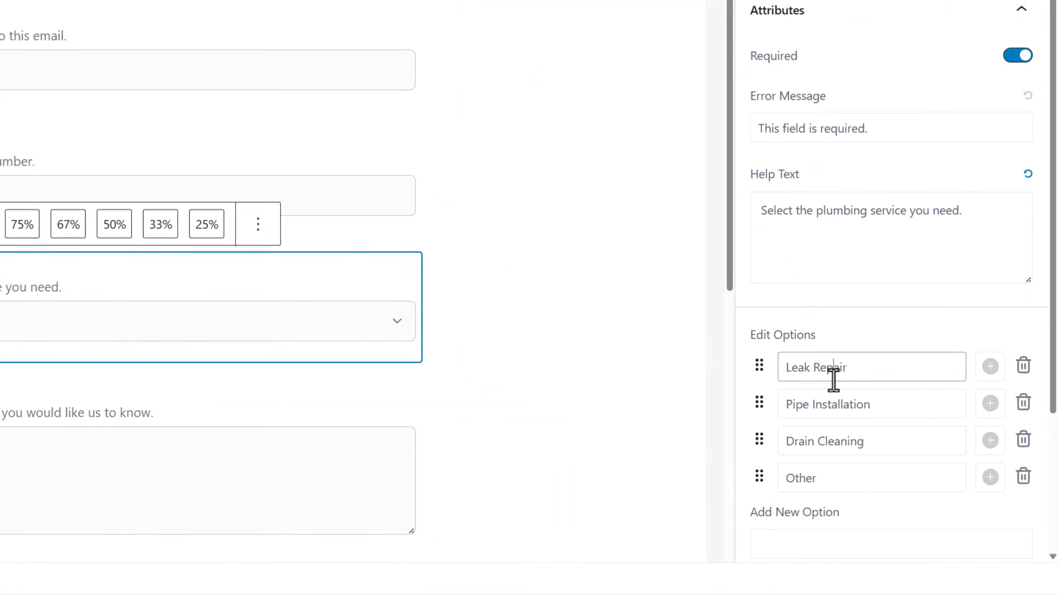
{"action": "left_click", "coordinate": [852, 410]}
{"action": "left_click", "coordinate": [857, 439]}
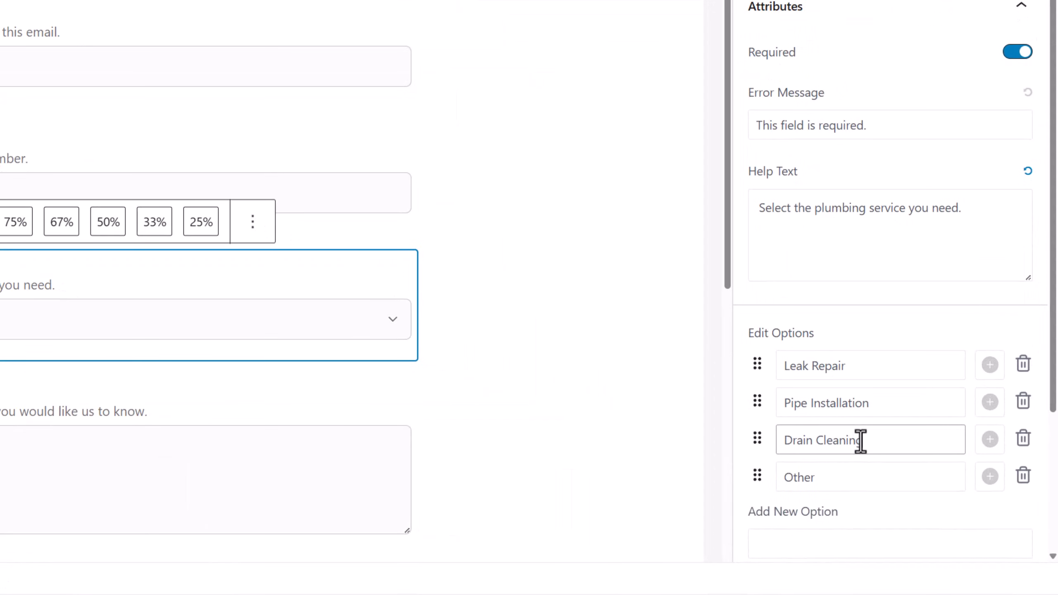
{"action": "left_click_drag", "start_coordinate": [869, 440], "coordinate": [787, 440]}
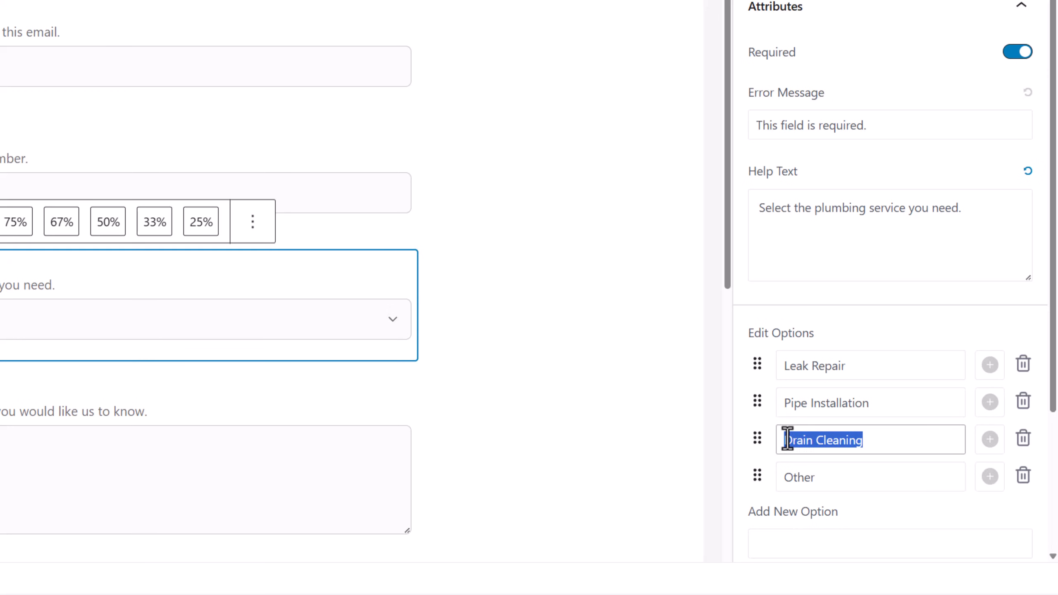
{"action": "left_click", "coordinate": [822, 375]}
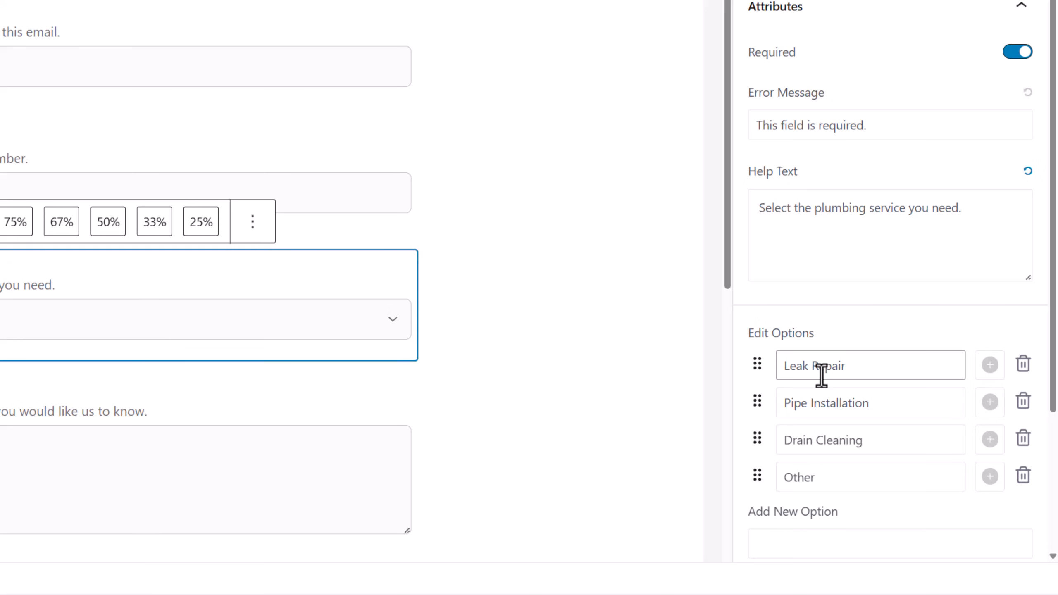
{"action": "left_click_drag", "start_coordinate": [850, 373], "coordinate": [810, 371]}
{"action": "left_click", "coordinate": [852, 403]}
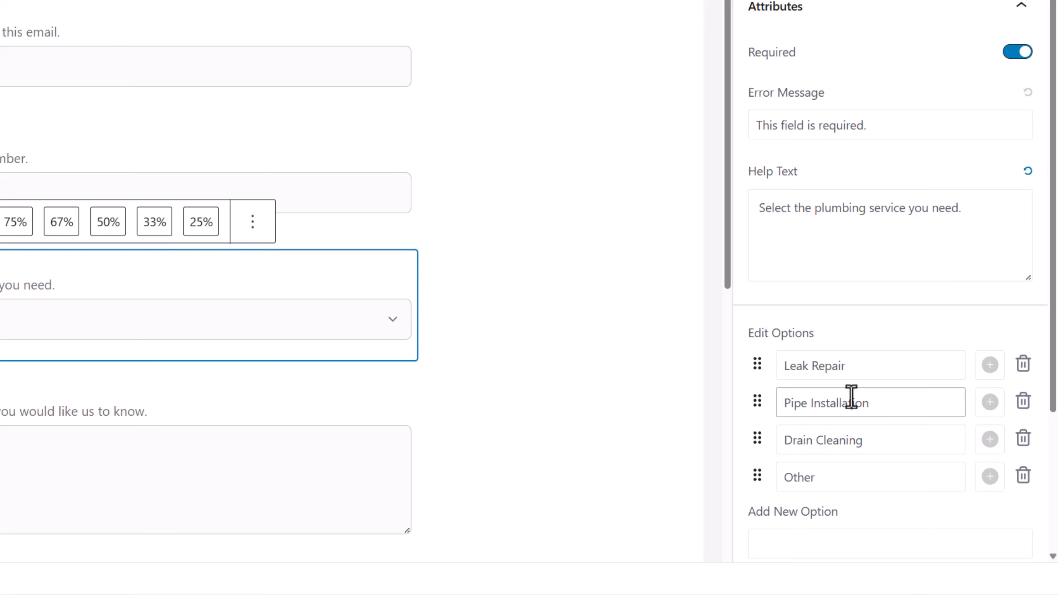
{"action": "left_click", "coordinate": [875, 440]}
{"action": "left_click", "coordinate": [861, 474]}
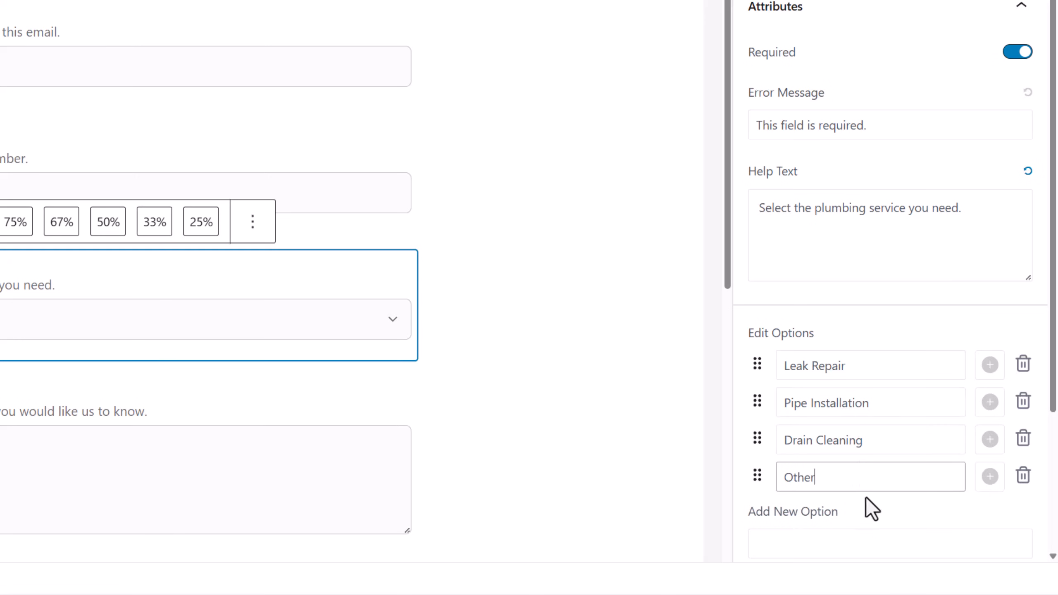
Add the option "Geysar Installation" to the Service Required dropdown and place it directly above Other.
{"action": "scroll", "coordinate": [866, 491], "scroll_direction": "down", "scroll_amount": 4}
{"action": "left_click", "coordinate": [838, 373]}
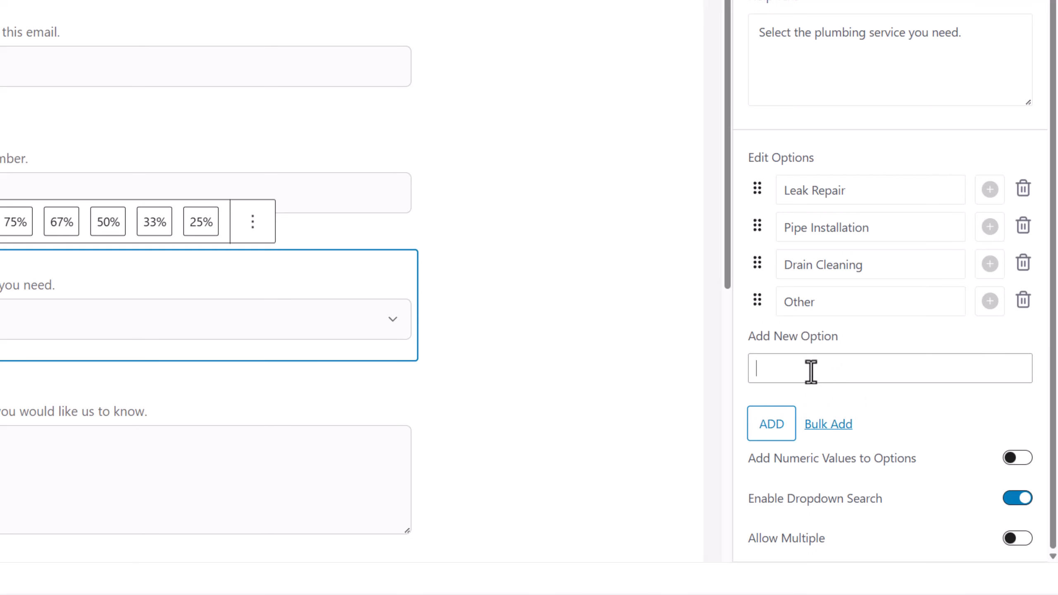
{"action": "type", "text": "Geysar Installation"}
{"action": "left_click", "coordinate": [773, 429]}
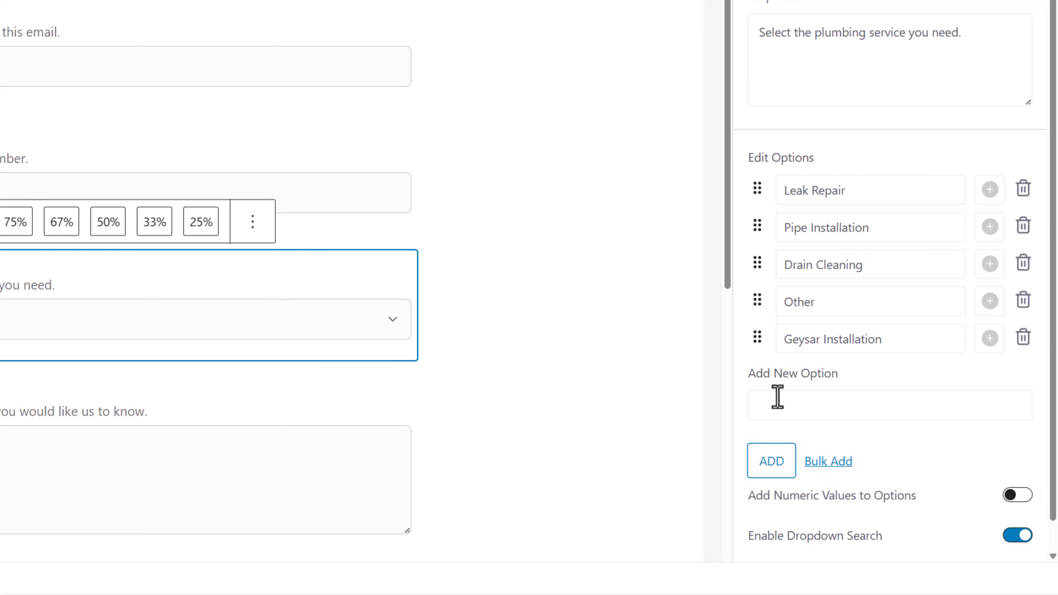
{"action": "left_click_drag", "start_coordinate": [754, 331], "coordinate": [758, 300]}
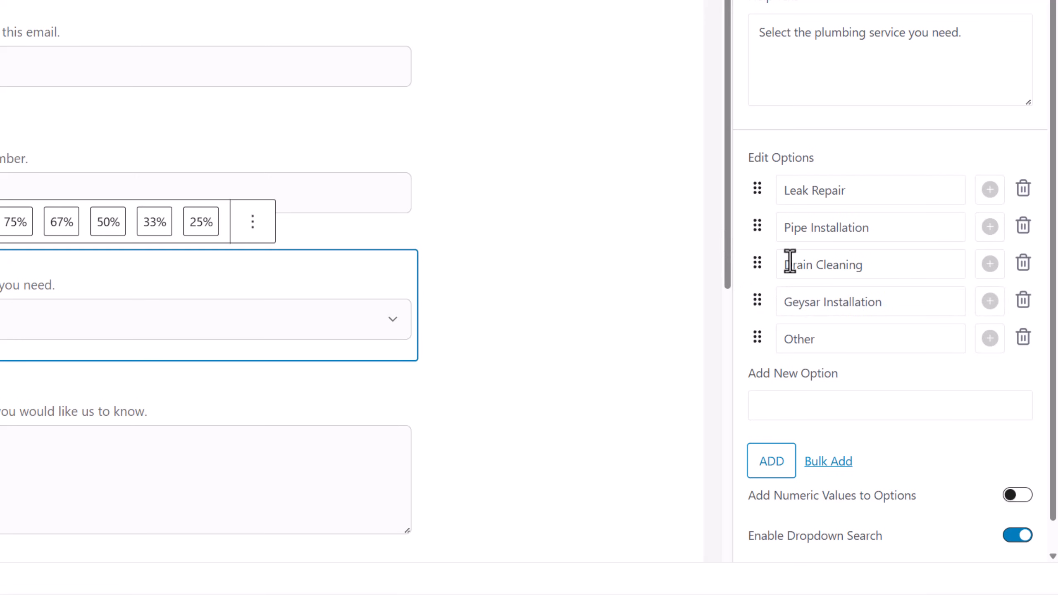
Delete the Additional Notes field and add a text field labelled "Address" below Service Required.
{"action": "left_click", "coordinate": [372, 472]}
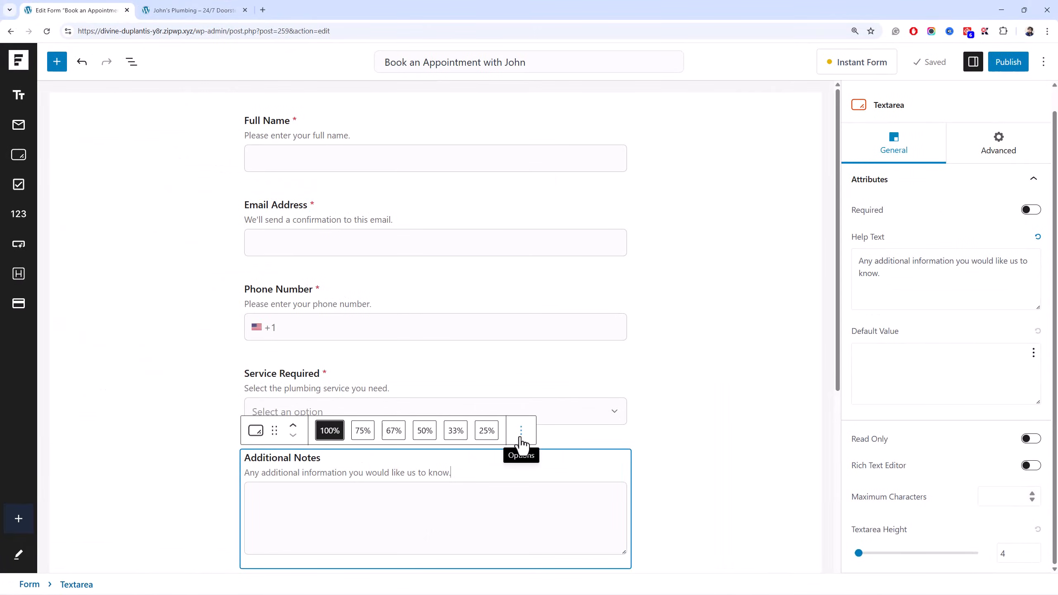
{"action": "left_click", "coordinate": [520, 435]}
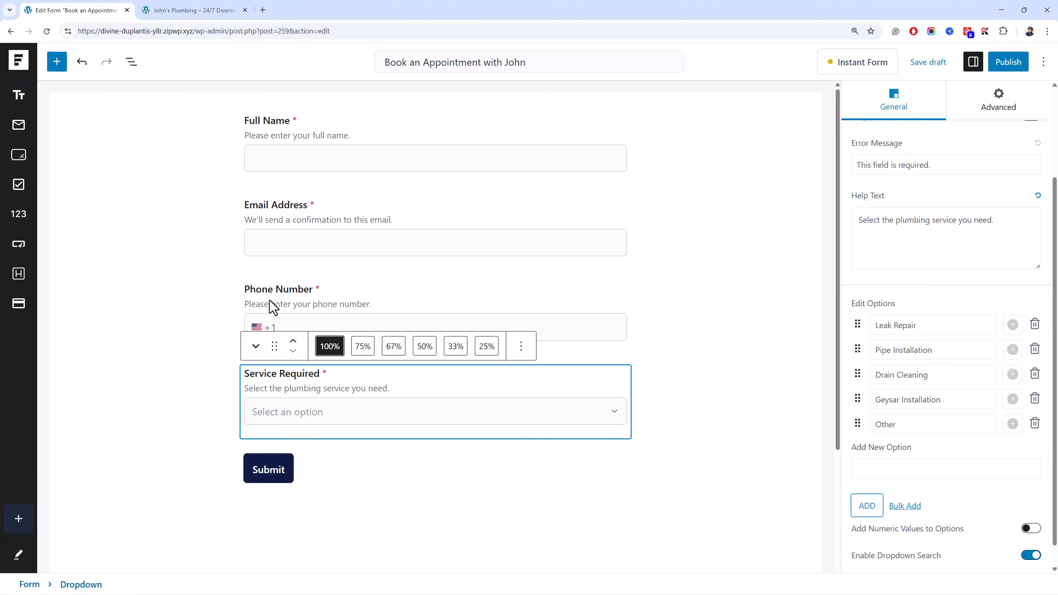
{"action": "left_click", "coordinate": [20, 96]}
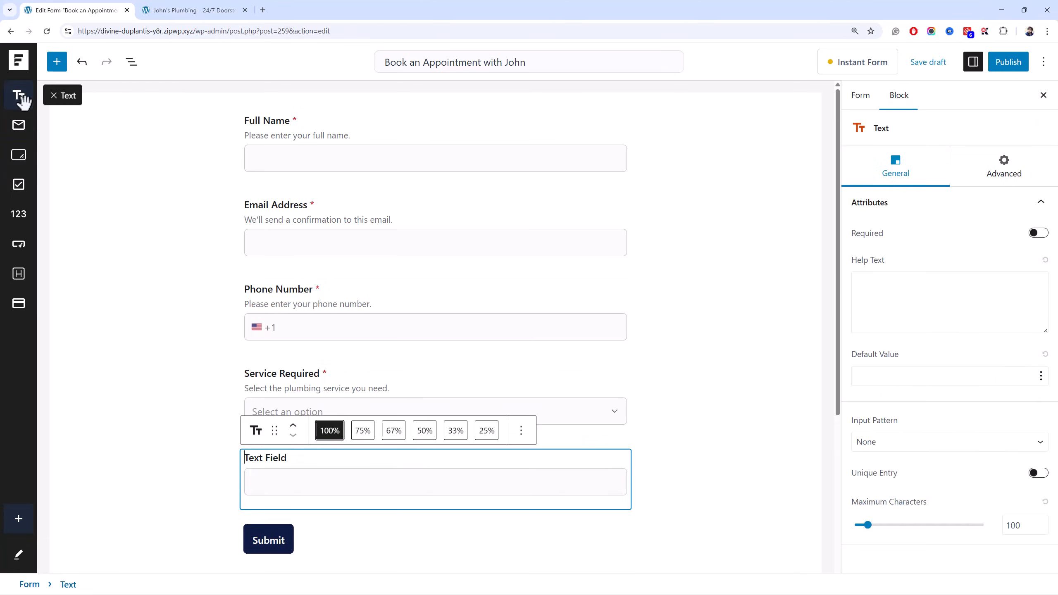
{"action": "left_click", "coordinate": [916, 298]}
{"action": "triple_click", "coordinate": [255, 458]}
{"action": "type", "text": "Te"}
{"action": "key", "text": "BackSpace"}
{"action": "type", "text": "Address"}
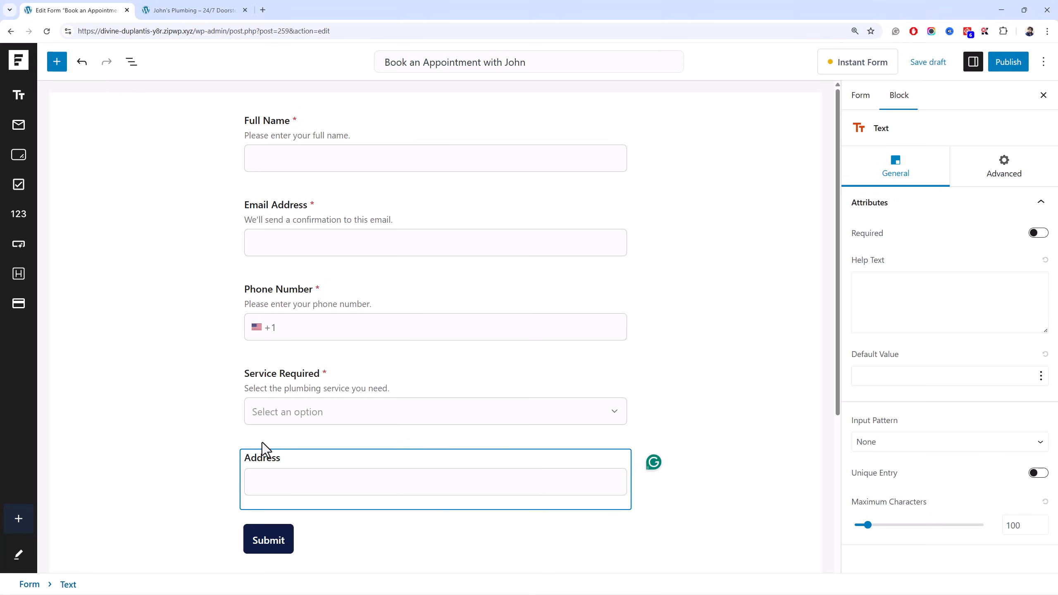
Give the optional Address field the help text "This will help us determine your location" and move it directly above Phone Number.
{"action": "left_click", "coordinate": [880, 314]}
{"action": "type", "text": "This will help us determine your location"}
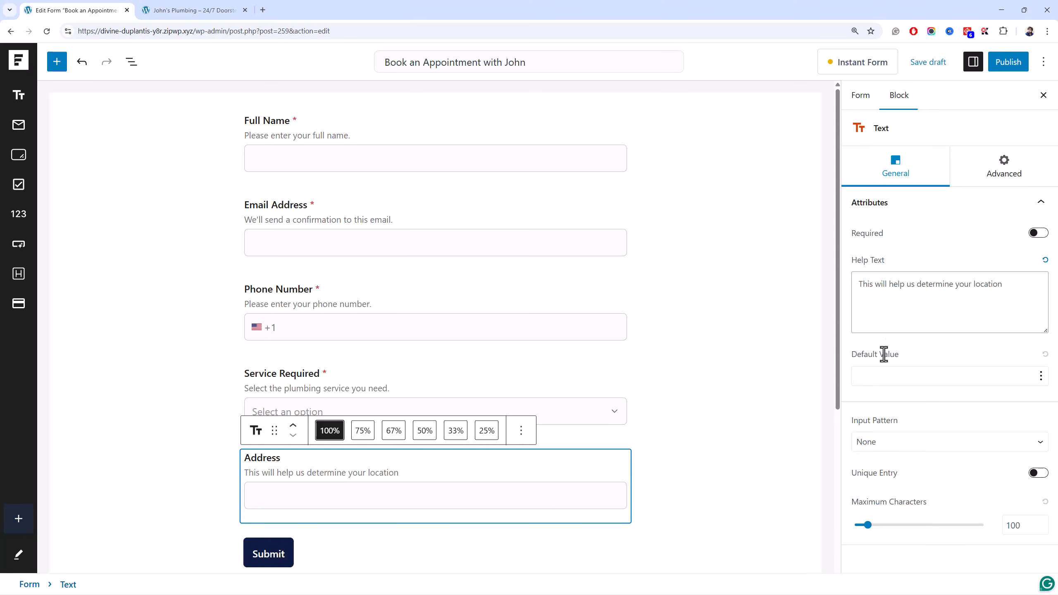
{"action": "left_click", "coordinate": [1038, 233]}
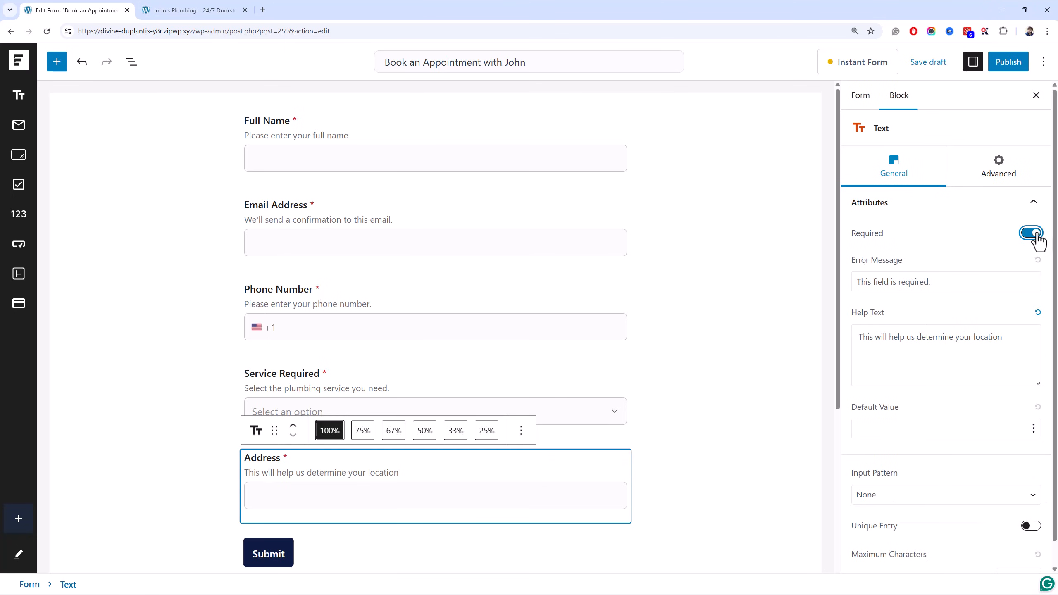
{"action": "left_click", "coordinate": [1039, 234]}
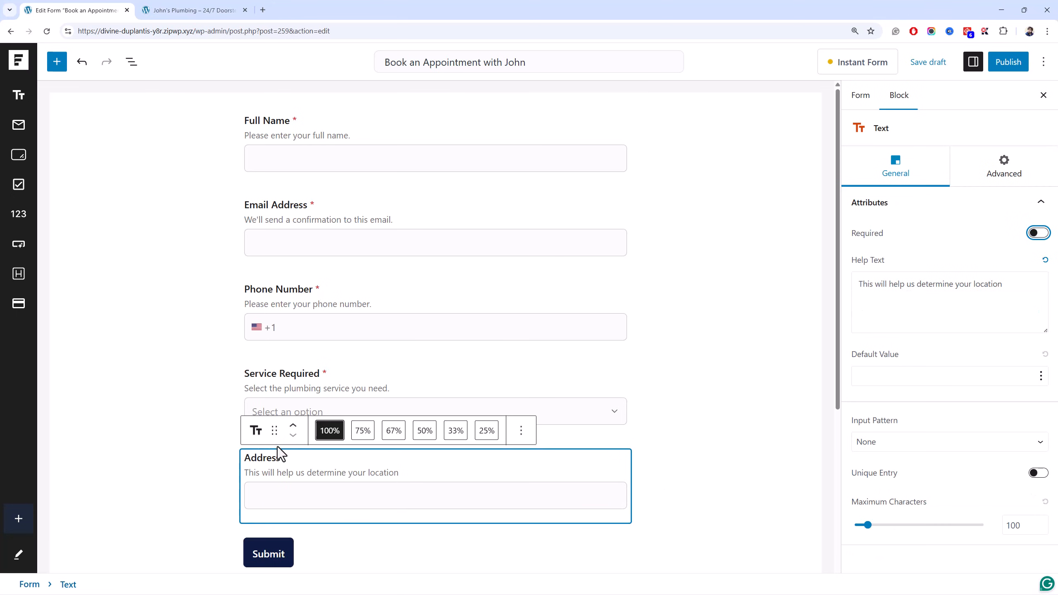
{"action": "left_click", "coordinate": [293, 427]}
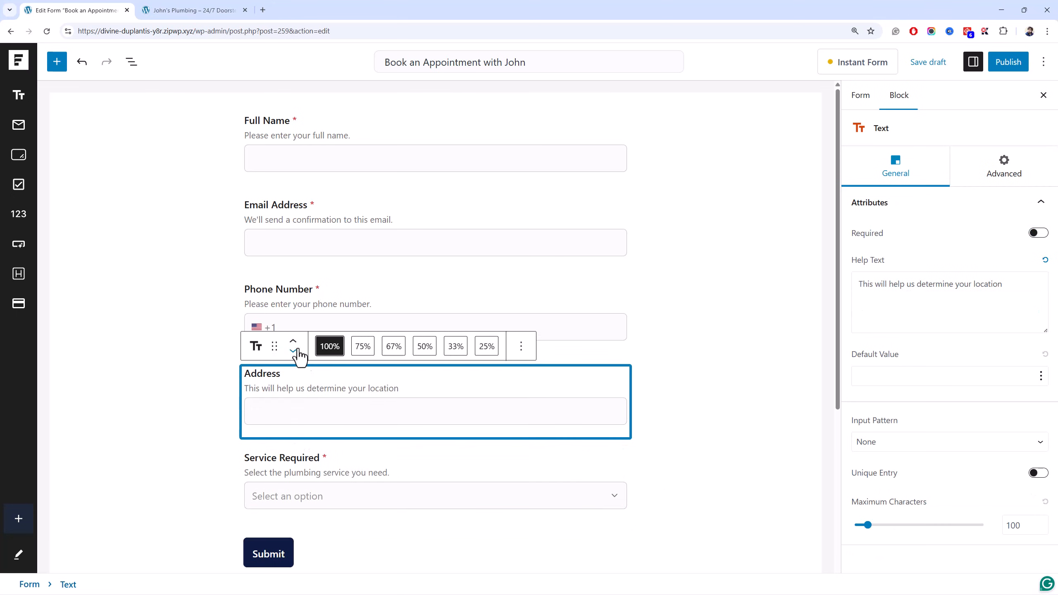
{"action": "left_click", "coordinate": [294, 343]}
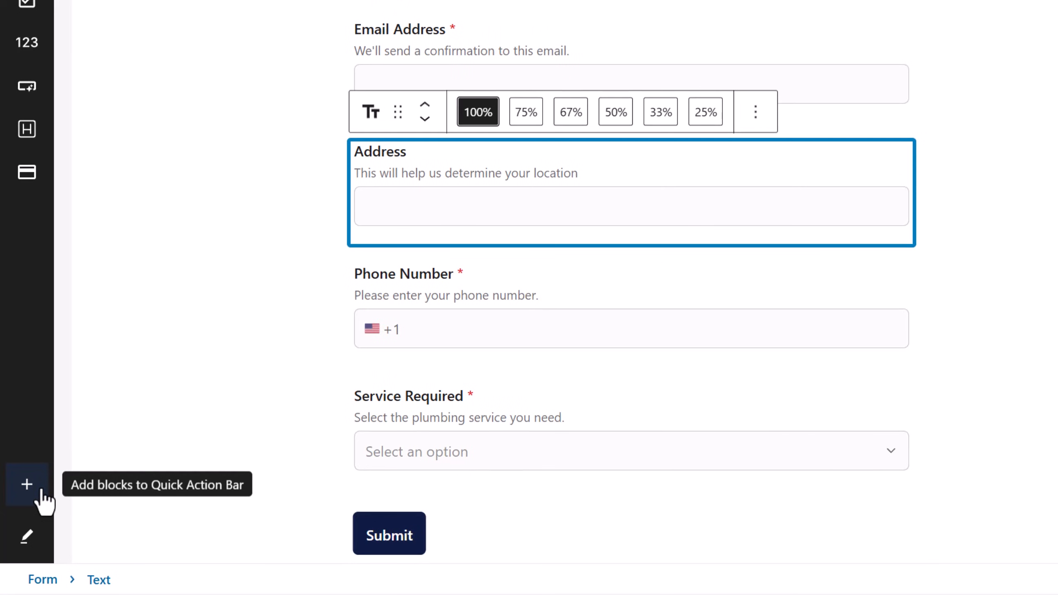
Look through the blocks that can be added to the Quick Action Bar and close the list.
{"action": "left_click", "coordinate": [27, 485]}
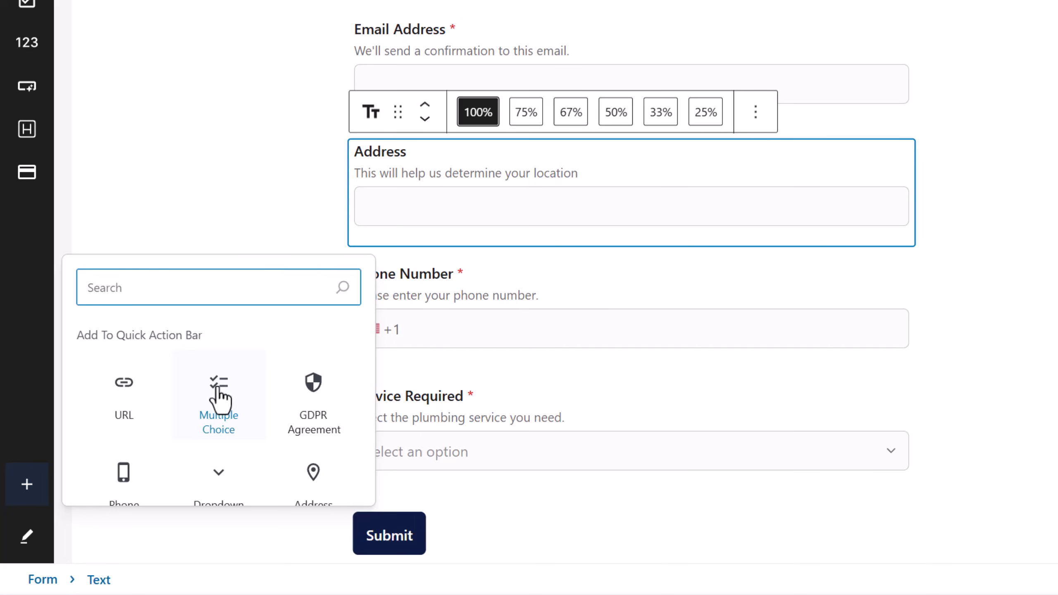
{"action": "scroll", "coordinate": [217, 392], "scroll_direction": "down", "scroll_amount": 5}
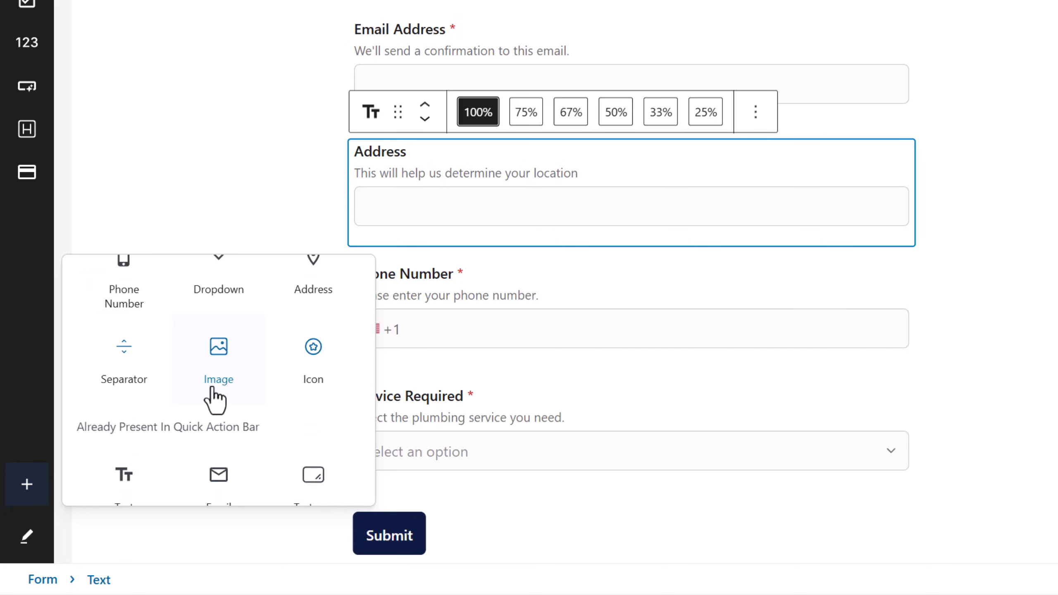
{"action": "left_click", "coordinate": [255, 180]}
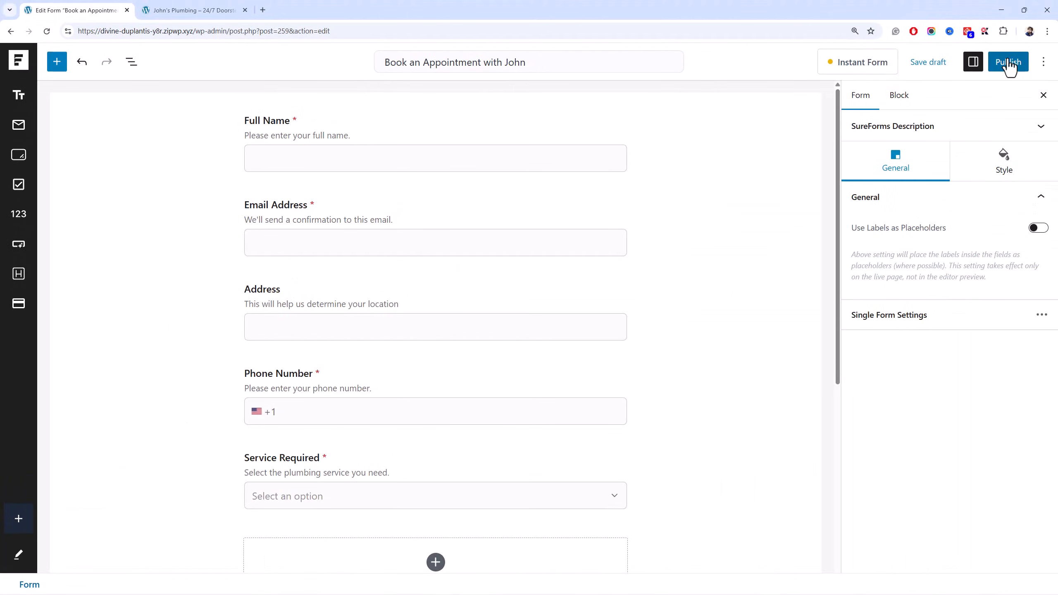
Publish the form and save an update to it with Use Labels as Placeholders enabled.
{"action": "left_click", "coordinate": [1007, 62]}
{"action": "left_click", "coordinate": [1008, 62]}
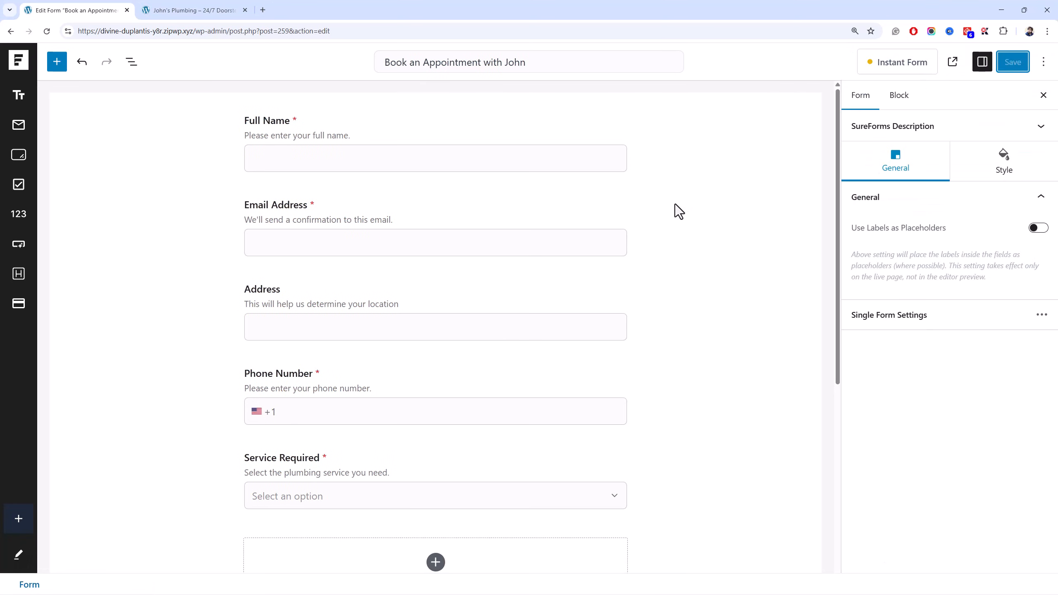
{"action": "left_click", "coordinate": [1038, 227]}
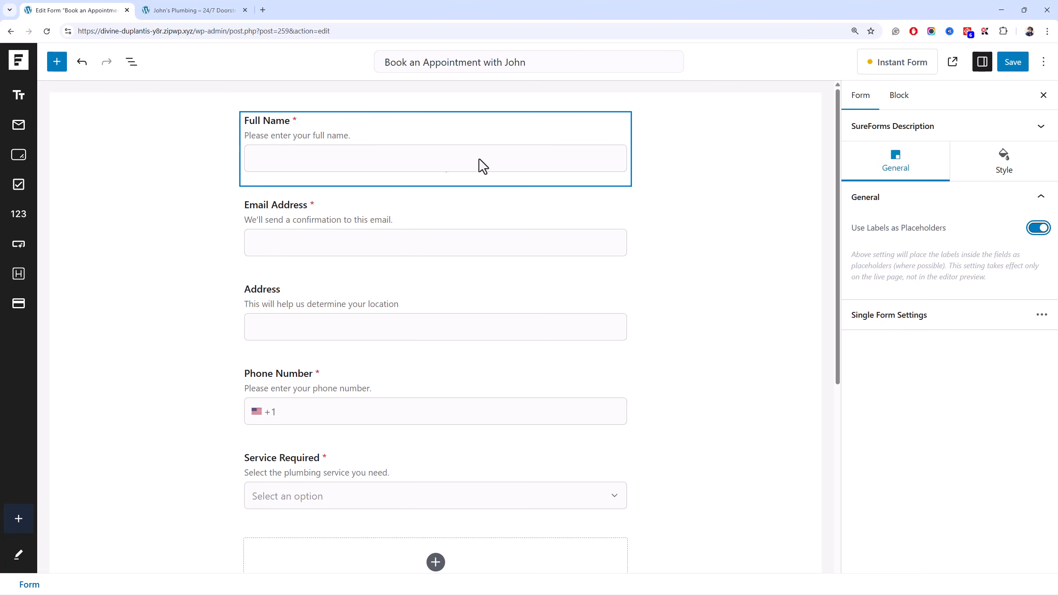
{"action": "left_click", "coordinate": [1009, 66]}
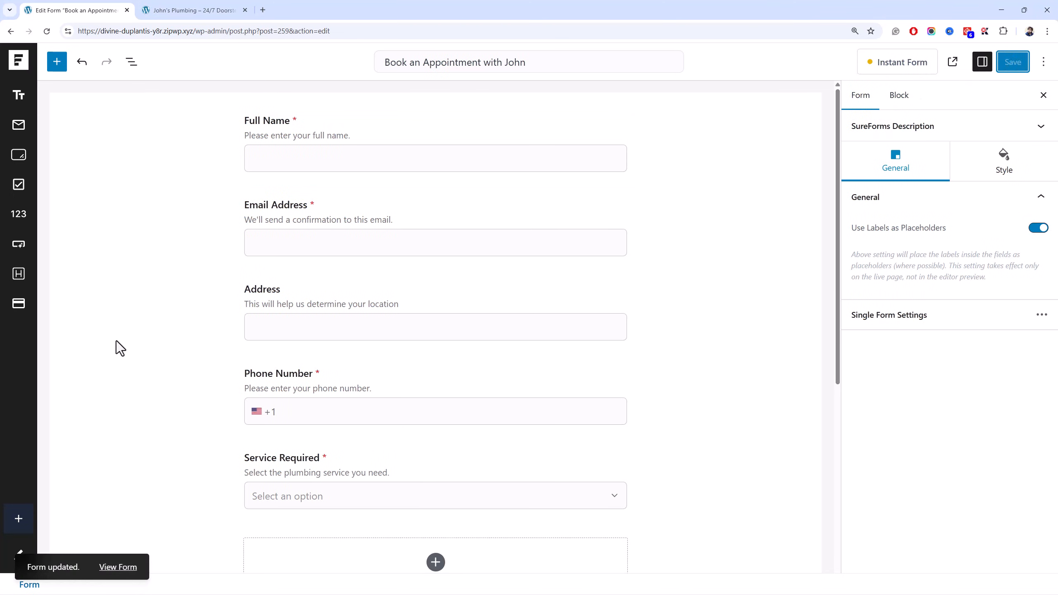
Preview the form from the Instant Form settings, turn the preview back off and review the remaining layout options.
{"action": "left_click", "coordinate": [894, 67]}
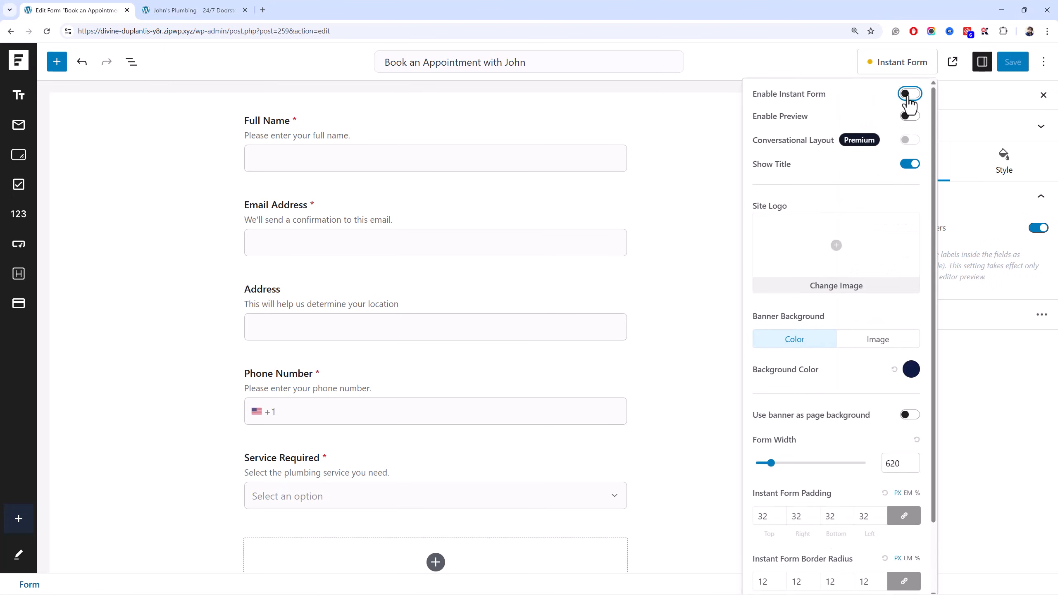
{"action": "left_click", "coordinate": [909, 117]}
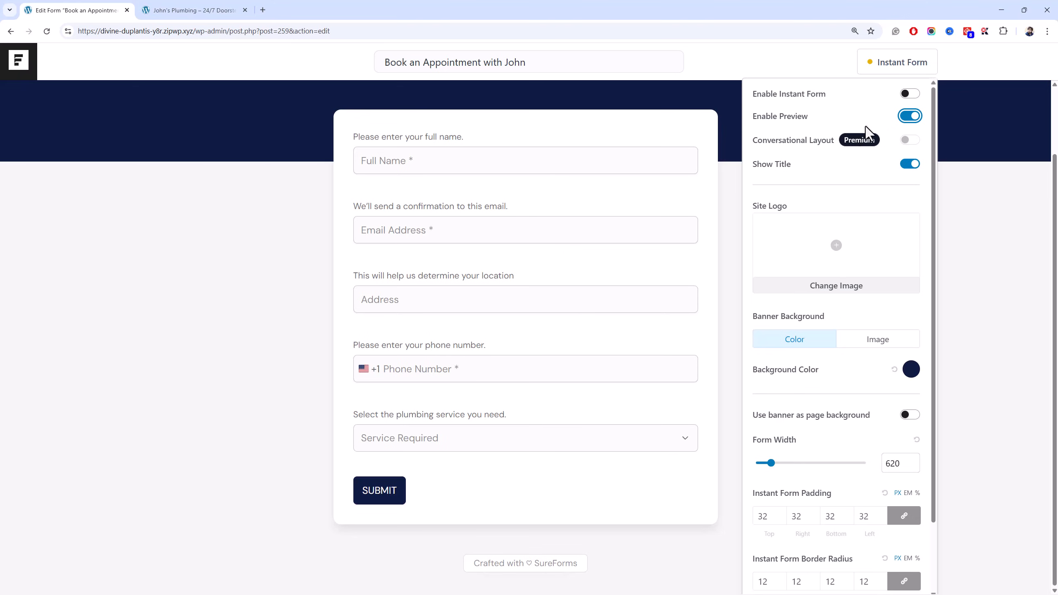
{"action": "left_click", "coordinate": [902, 119]}
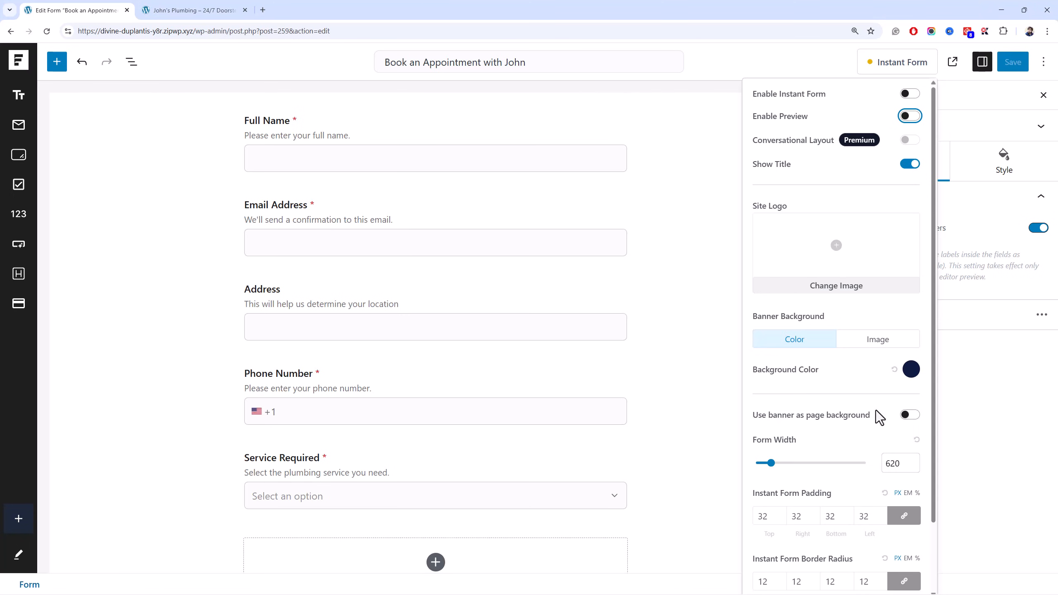
{"action": "scroll", "coordinate": [876, 410], "scroll_direction": "down", "scroll_amount": 2}
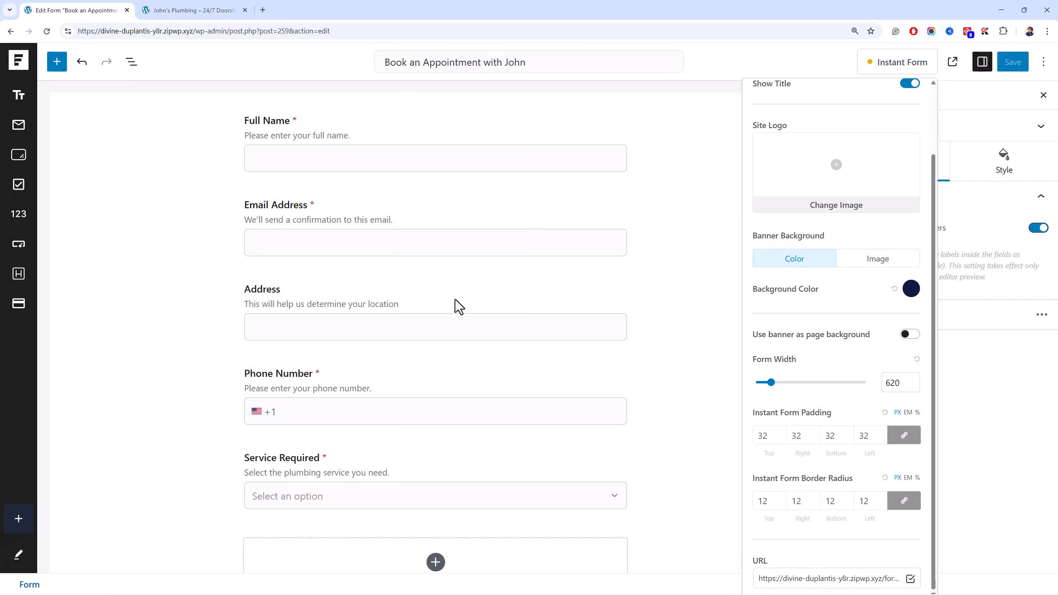
Open the form's instant form URL in a new browser tab, look over the page and close that tab.
{"action": "left_click", "coordinate": [264, 9]}
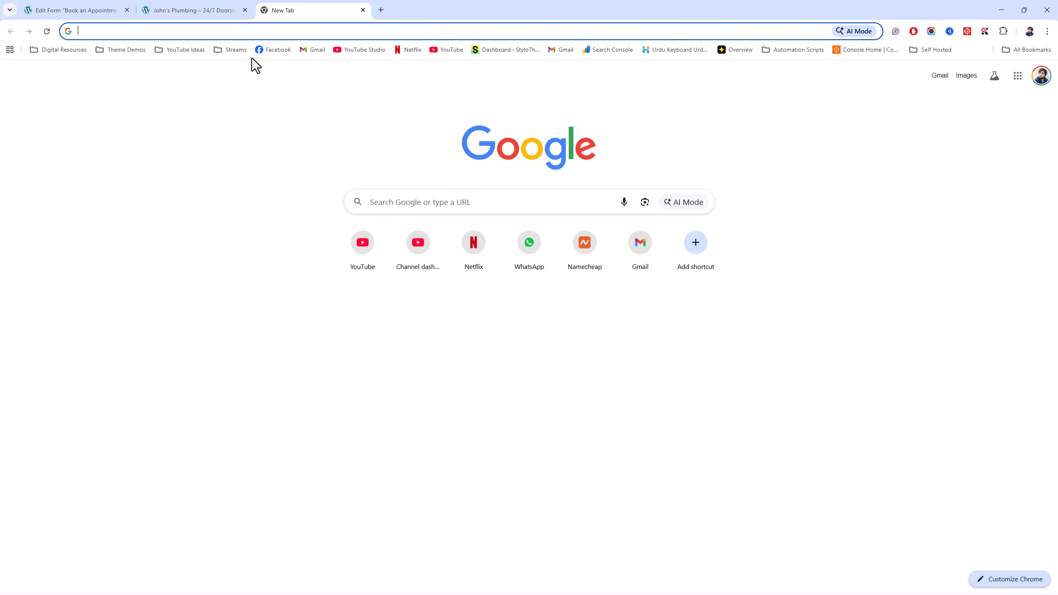
{"action": "type", "text": "https://divine-duplantis-y8r.zipwp.xyz/form/book-an-appointment-with-john"}
{"action": "key", "text": "Return"}
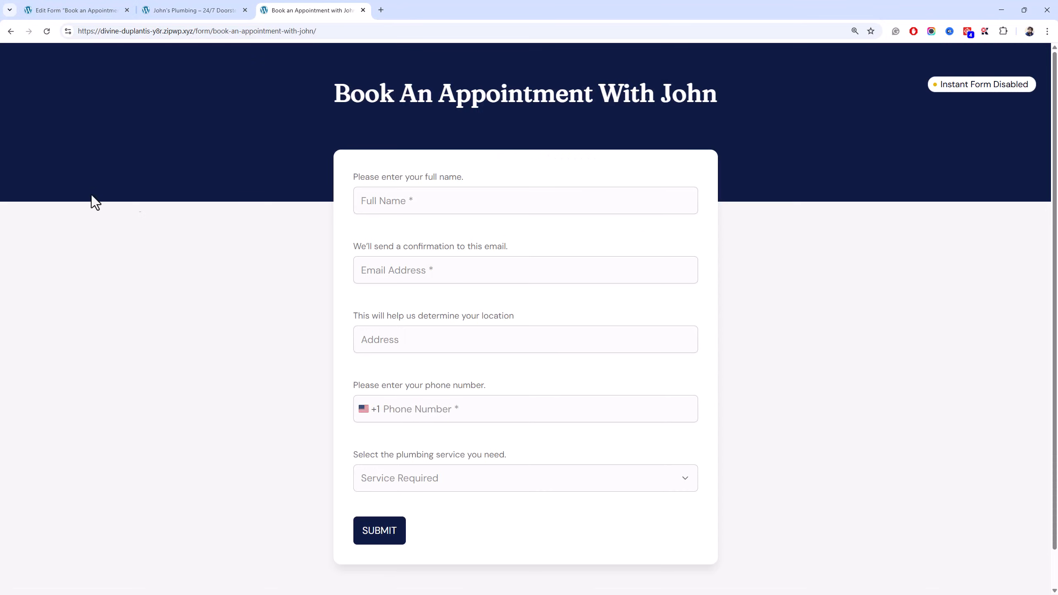
{"action": "scroll", "coordinate": [249, 172], "scroll_direction": "down", "scroll_amount": 1}
{"action": "scroll", "coordinate": [250, 175], "scroll_direction": "up", "scroll_amount": 1}
{"action": "left_click", "coordinate": [363, 9]}
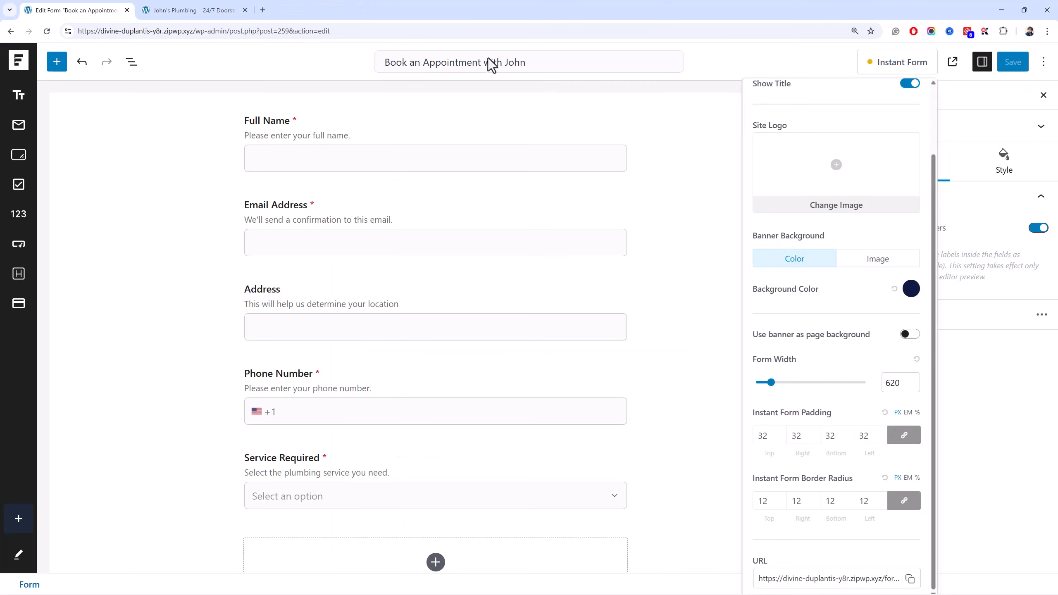
Examine the form's styling options for background, colors, padding, field spacing, button and custom CSS classes.
{"action": "left_click", "coordinate": [992, 169]}
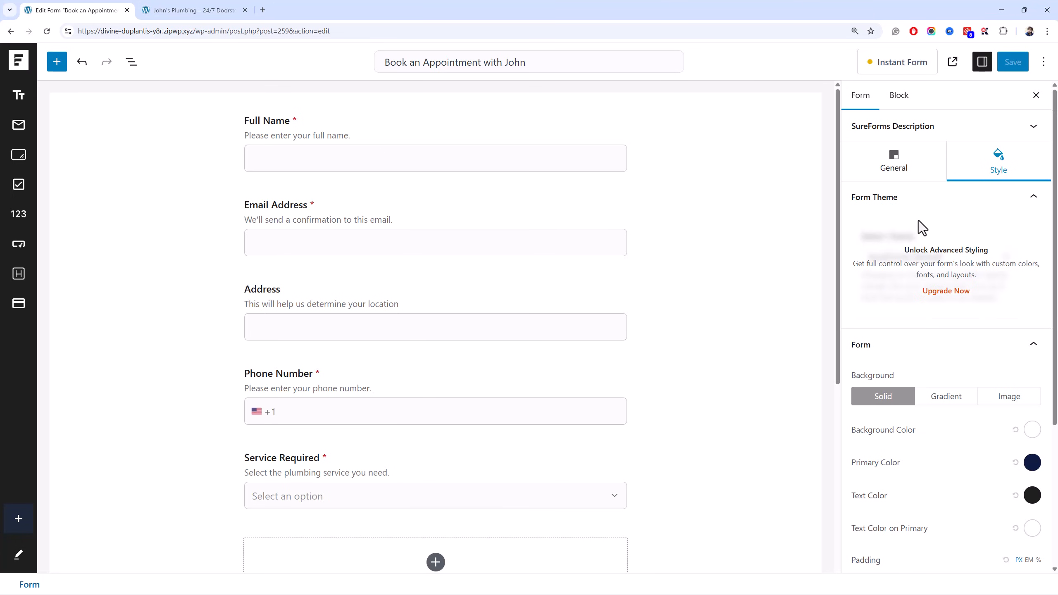
{"action": "scroll", "coordinate": [927, 283], "scroll_direction": "down", "scroll_amount": 3}
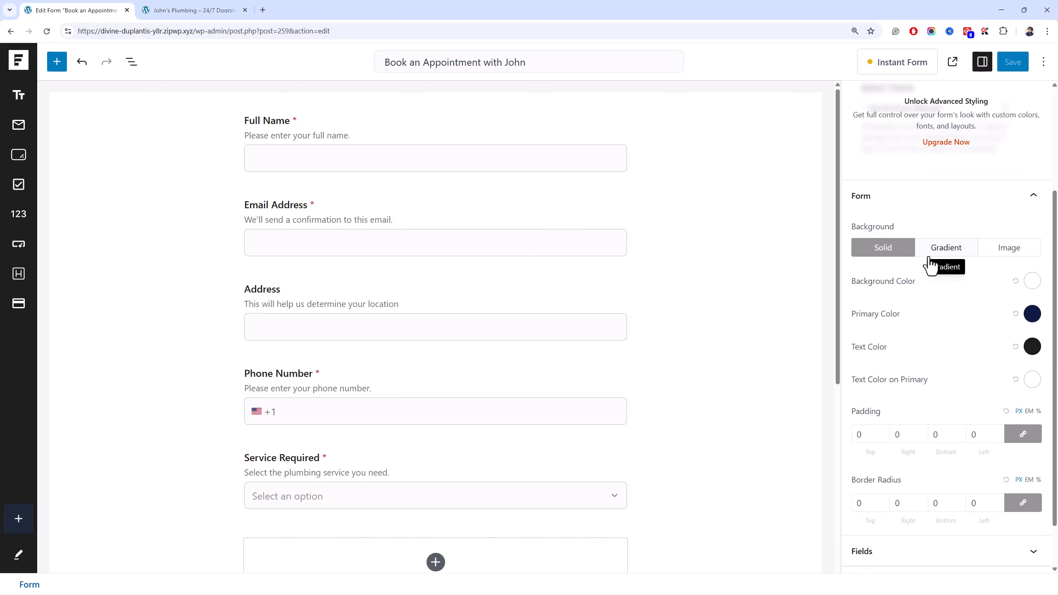
{"action": "scroll", "coordinate": [933, 256], "scroll_direction": "down", "scroll_amount": 1}
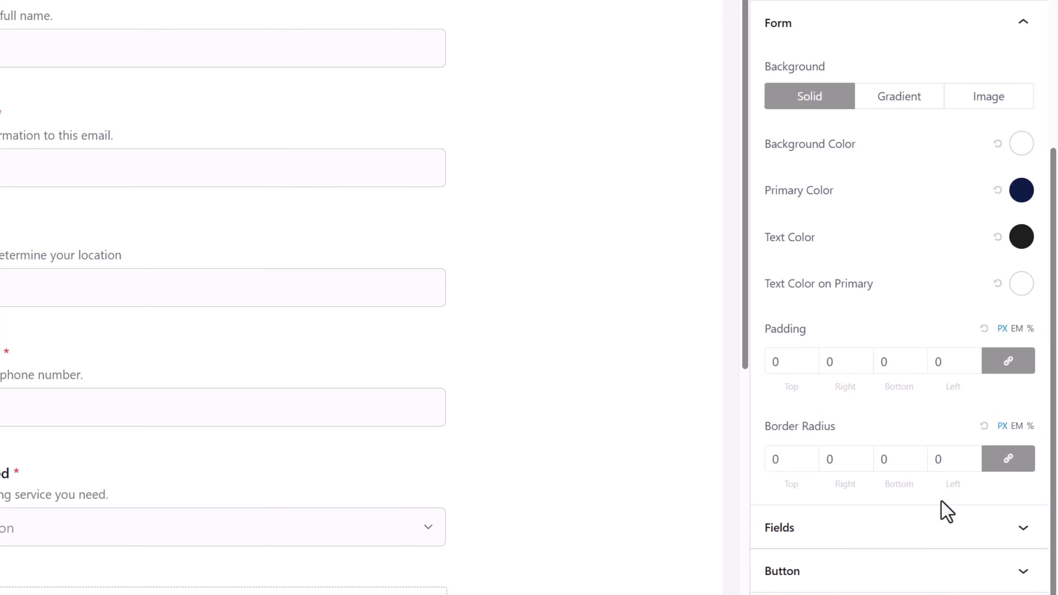
{"action": "left_click", "coordinate": [942, 527]}
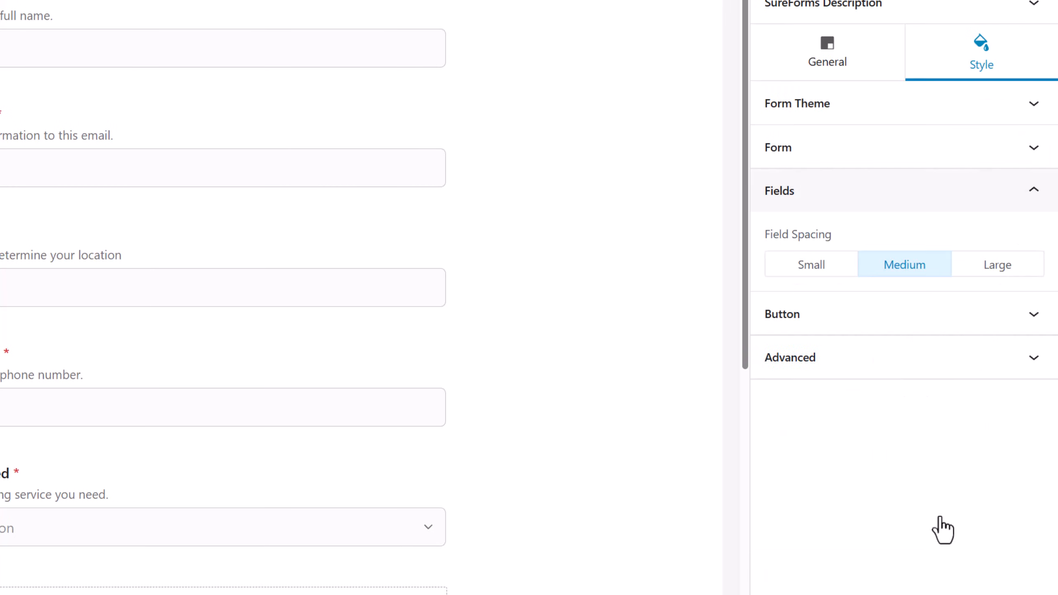
{"action": "left_click", "coordinate": [868, 313]}
{"action": "left_click", "coordinate": [864, 357]}
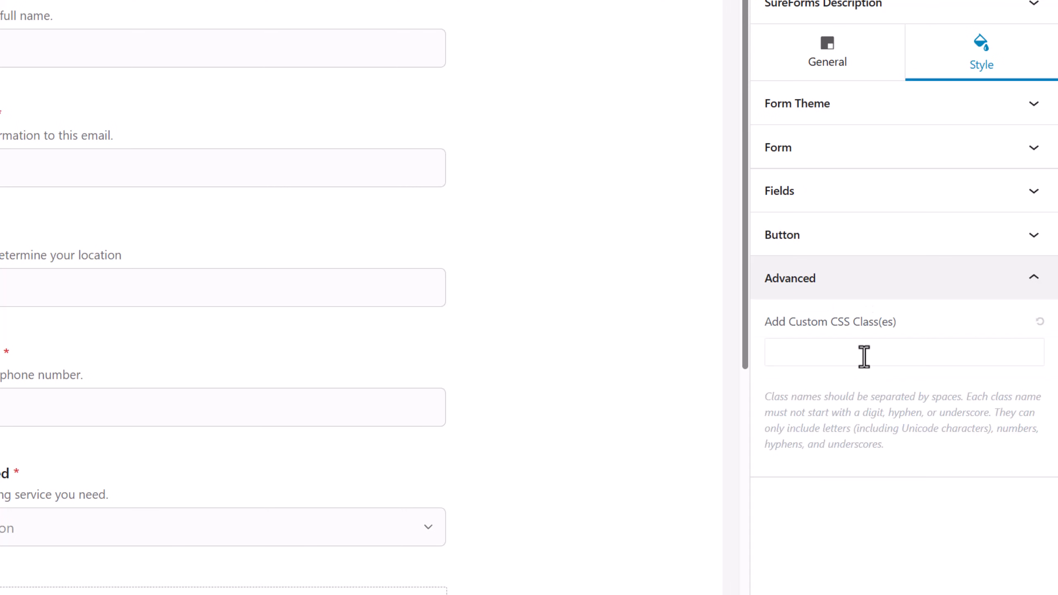
{"action": "left_click", "coordinate": [858, 355]}
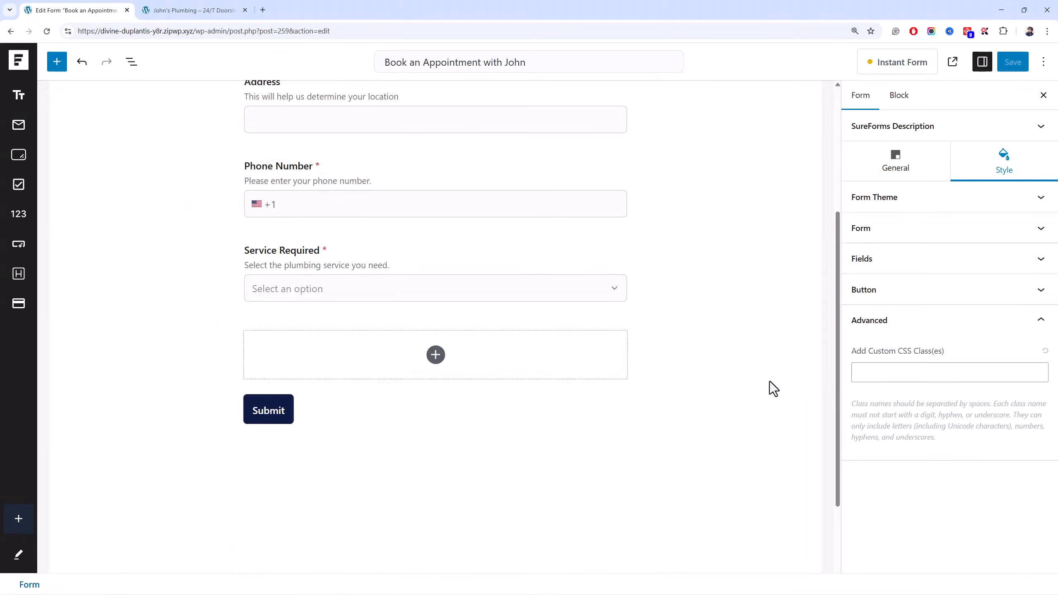
{"action": "scroll", "coordinate": [770, 388], "scroll_direction": "down", "scroll_amount": 2}
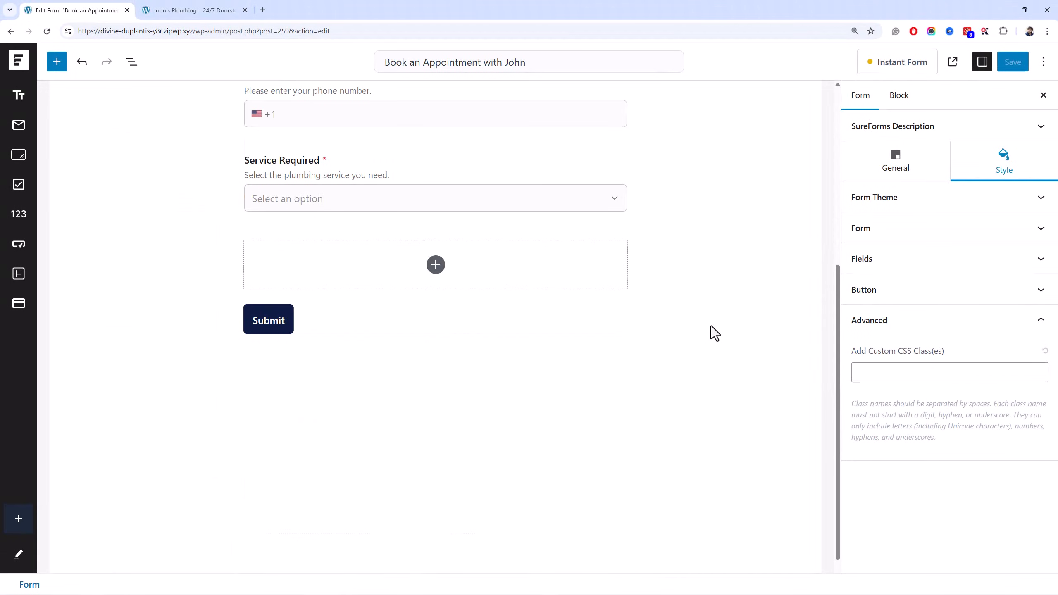
{"action": "scroll", "coordinate": [710, 326], "scroll_direction": "up", "scroll_amount": 3}
{"action": "scroll", "coordinate": [819, 255], "scroll_direction": "up", "scroll_amount": 3}
Review the single form settings for email notification, form confirmation, spam protection types, integrations and PDF generation.
{"action": "left_click", "coordinate": [895, 163]}
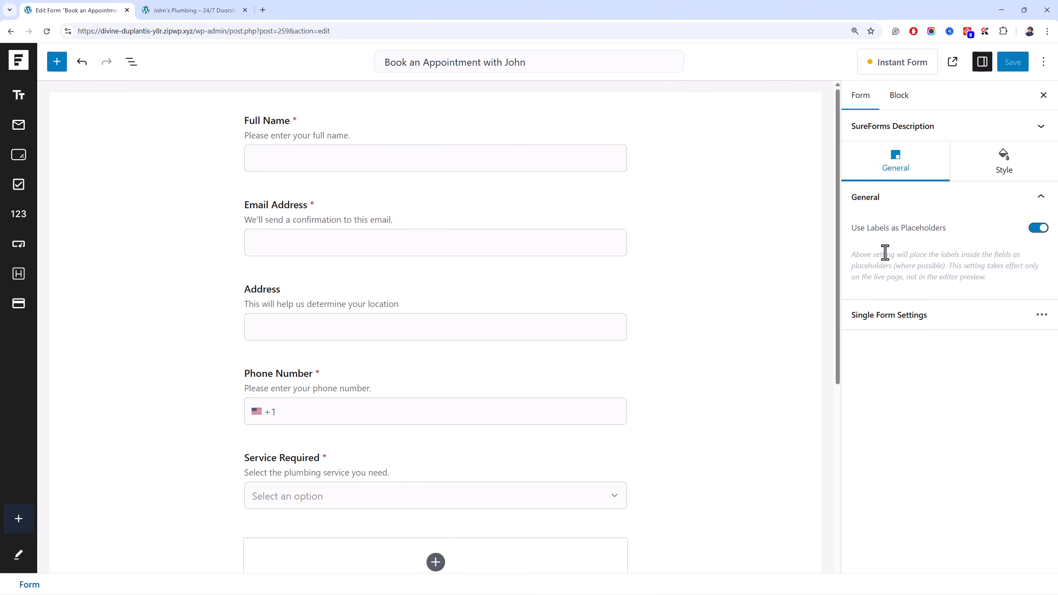
{"action": "left_click", "coordinate": [895, 325]}
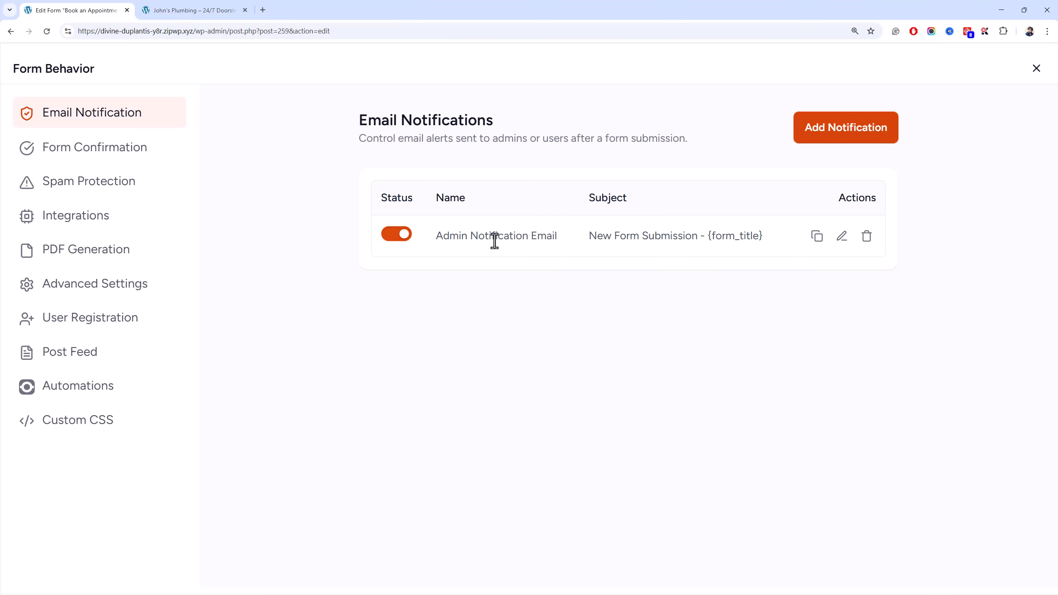
{"action": "left_click", "coordinate": [148, 157]}
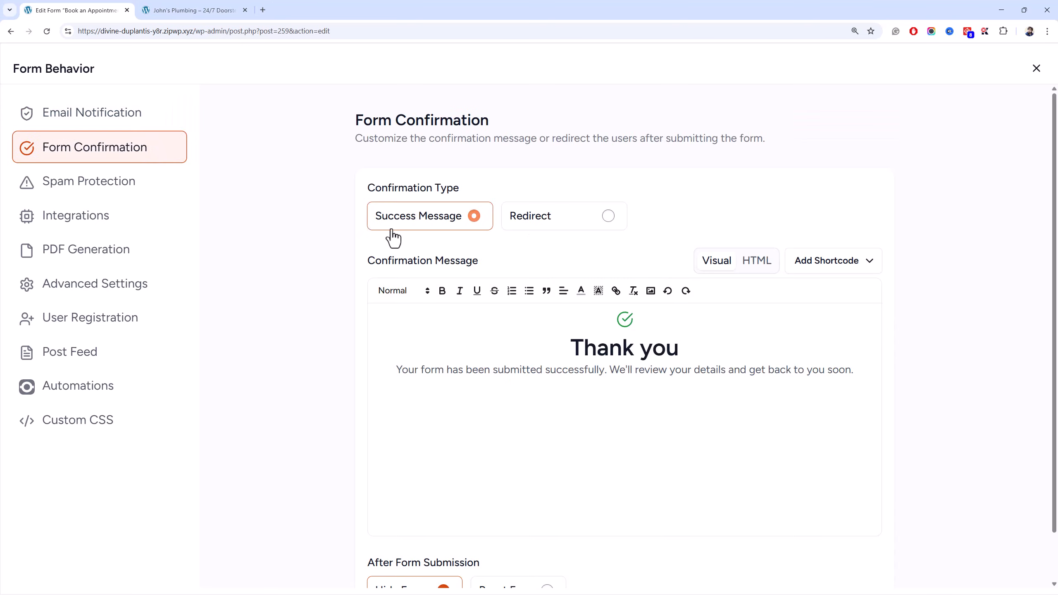
{"action": "scroll", "coordinate": [498, 283], "scroll_direction": "down", "scroll_amount": 2}
{"action": "left_click", "coordinate": [166, 188]}
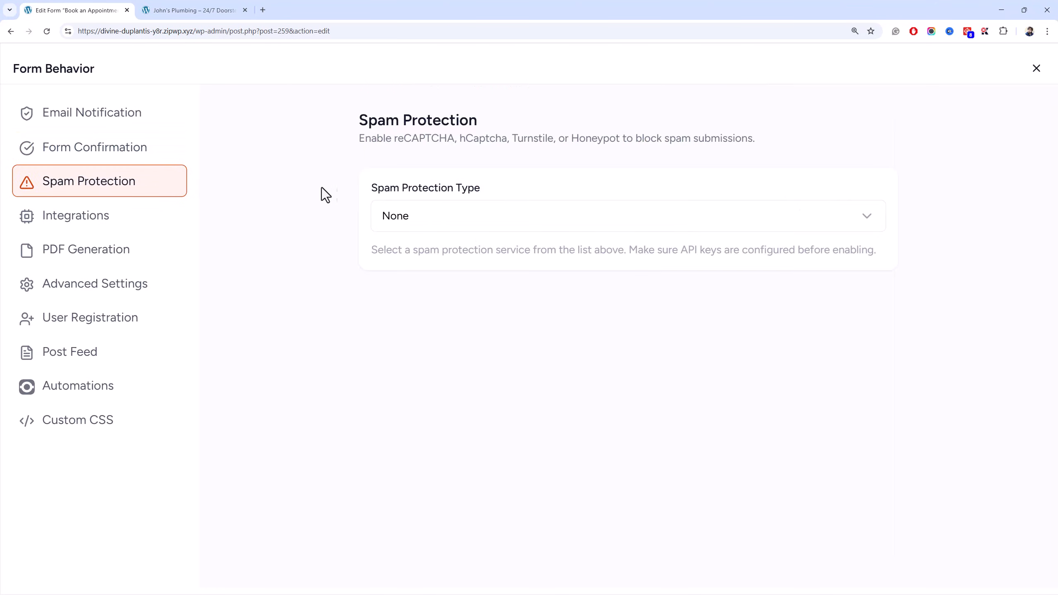
{"action": "left_click", "coordinate": [425, 215]}
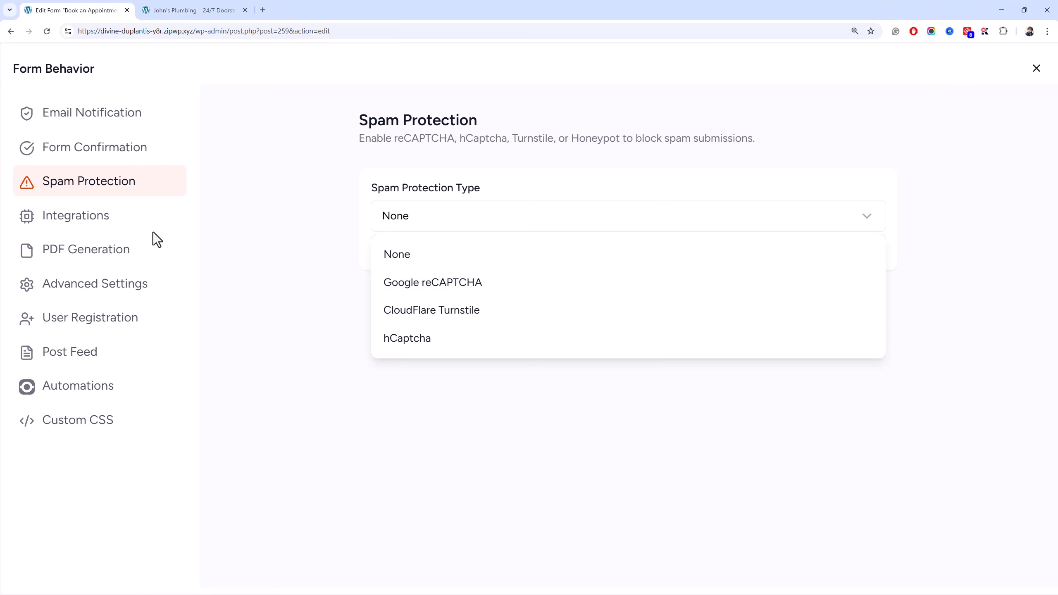
{"action": "left_click", "coordinate": [142, 228]}
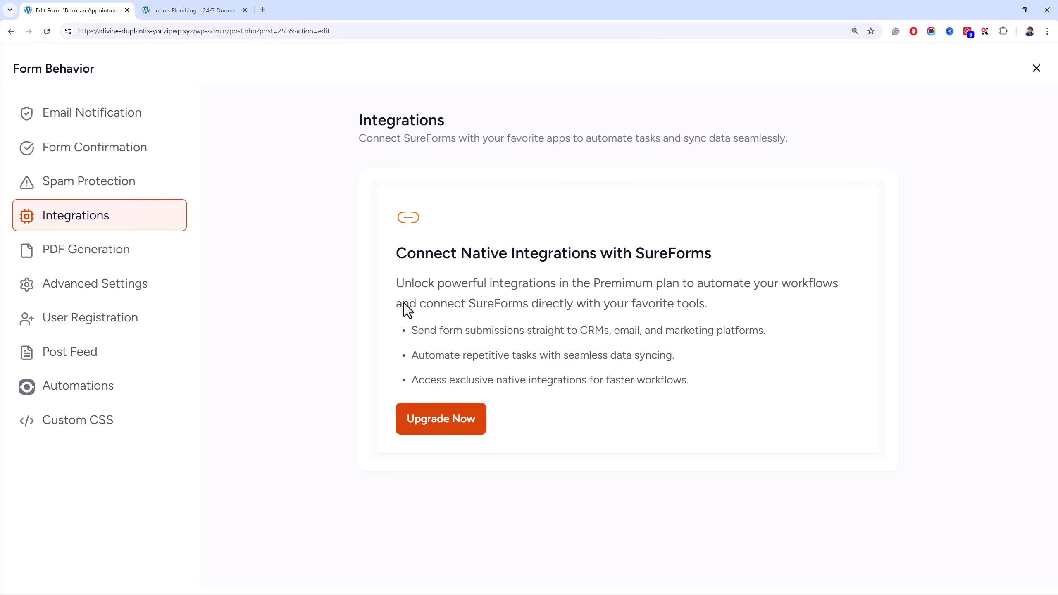
{"action": "left_click", "coordinate": [162, 265]}
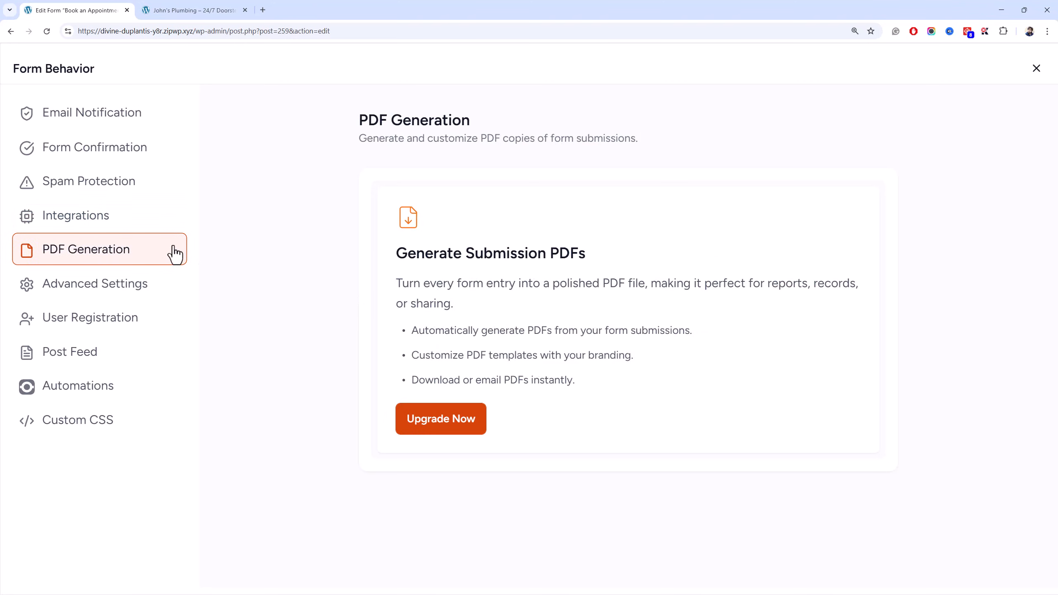
In the form's advanced settings, switch the maximum number of entries on and off again, and enable GDPR compliance.
{"action": "left_click", "coordinate": [156, 292]}
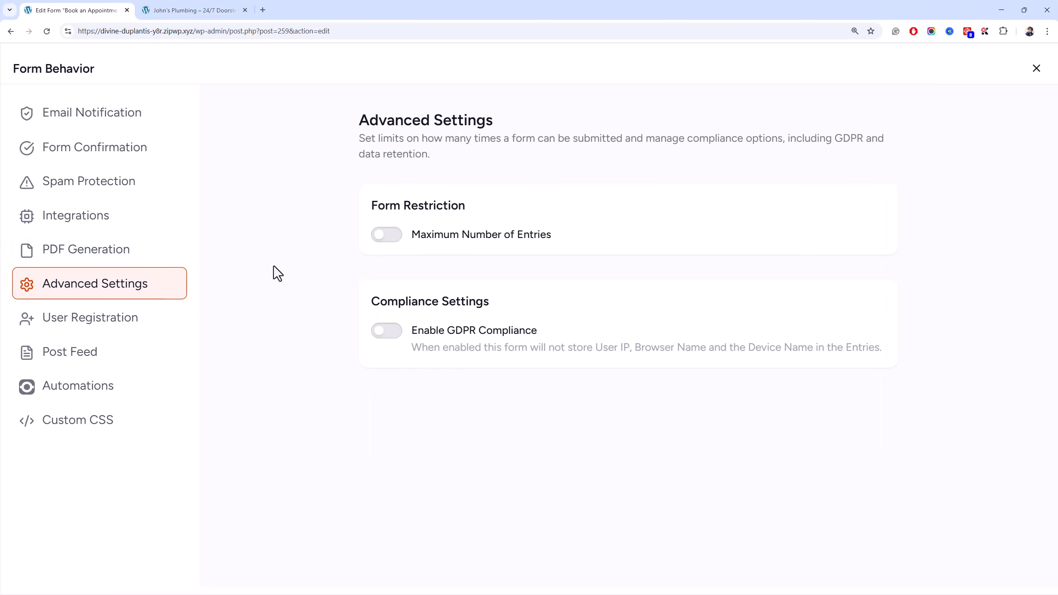
{"action": "left_click", "coordinate": [384, 242]}
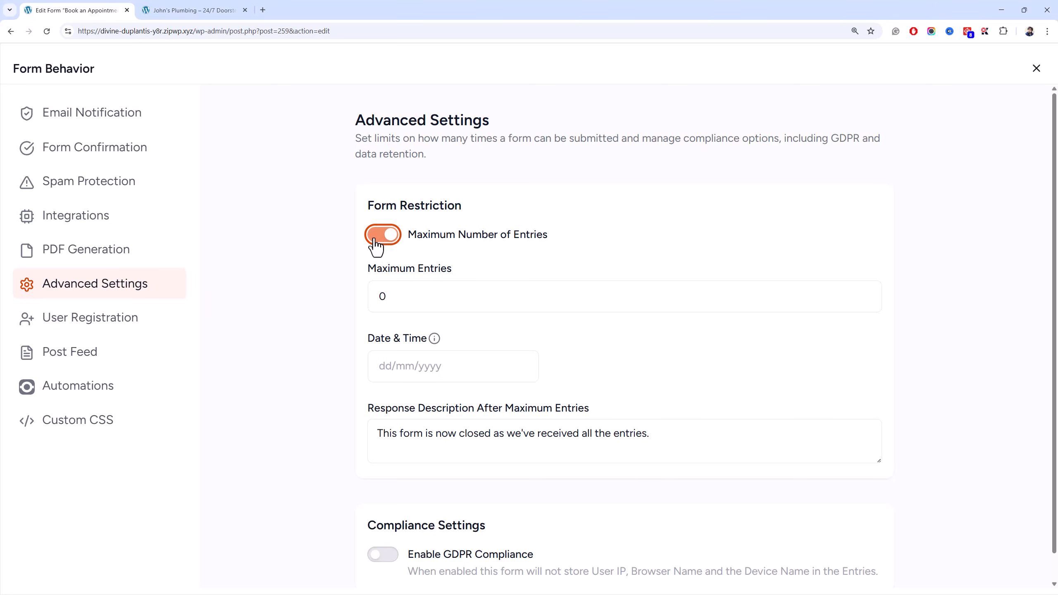
{"action": "left_click", "coordinate": [375, 242]}
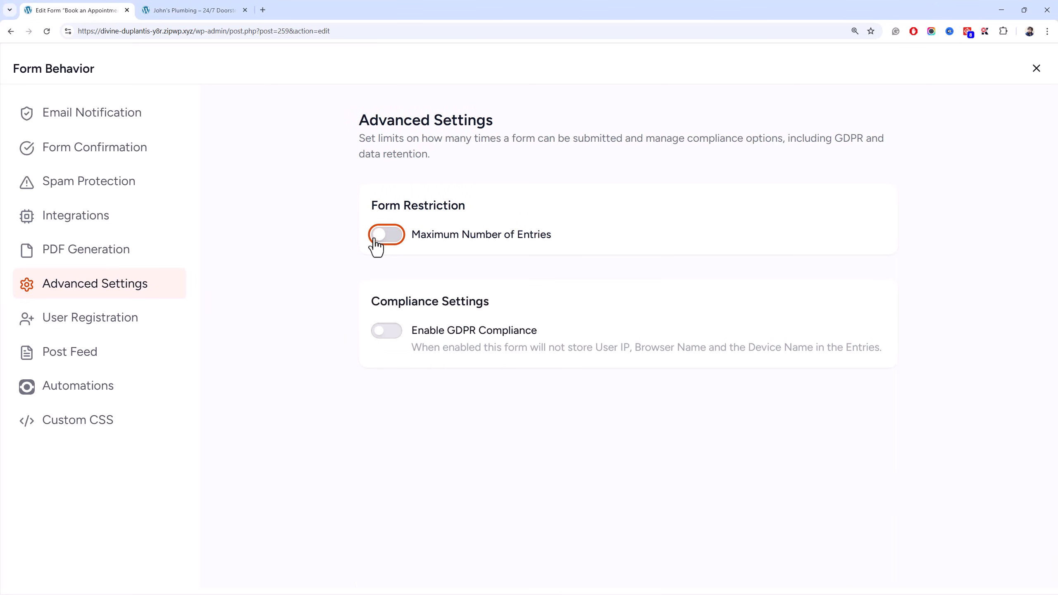
{"action": "left_click", "coordinate": [396, 339]}
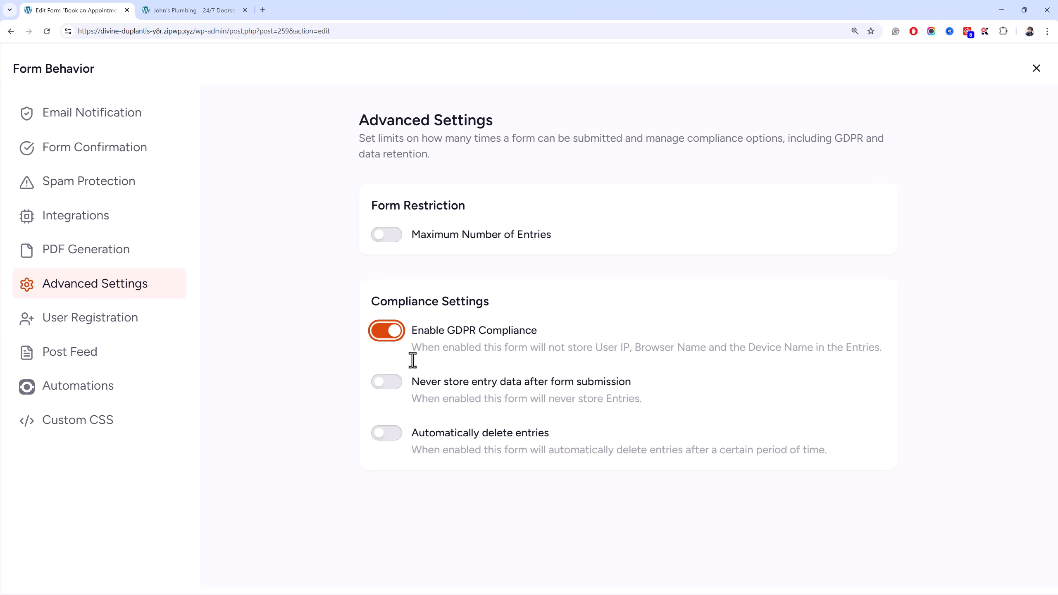
Review the User Registration, Post Feed, Automations and Custom CSS sections of the form behavior settings.
{"action": "left_click", "coordinate": [151, 324]}
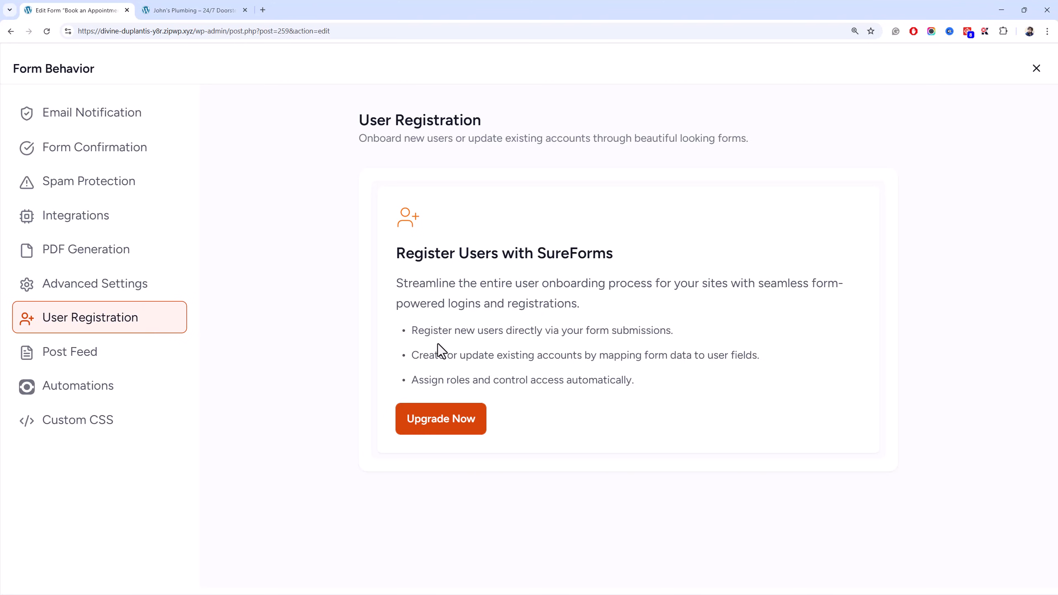
{"action": "left_click", "coordinate": [158, 362]}
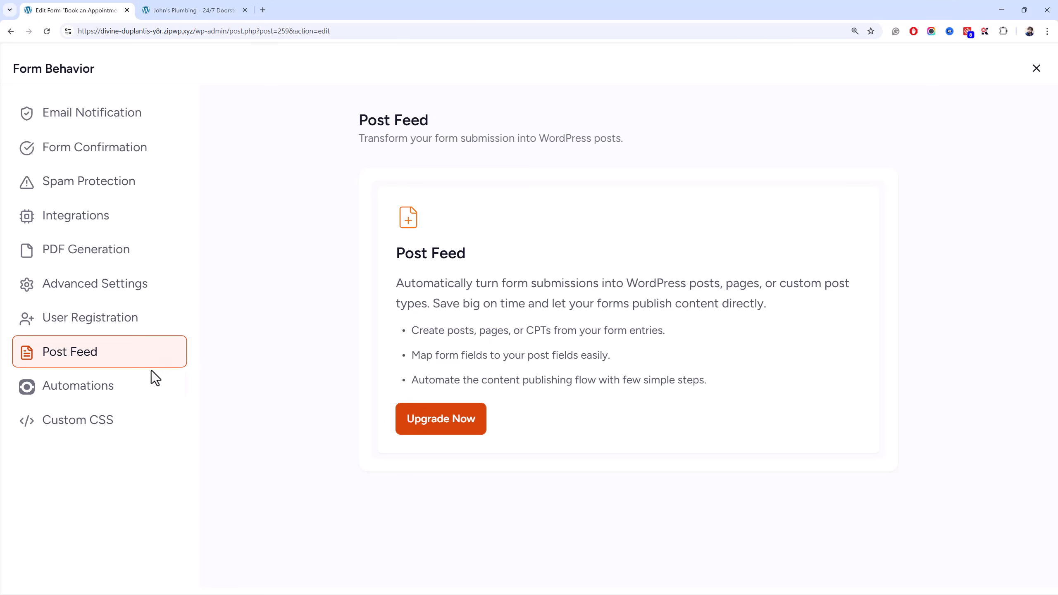
{"action": "left_click", "coordinate": [151, 386]}
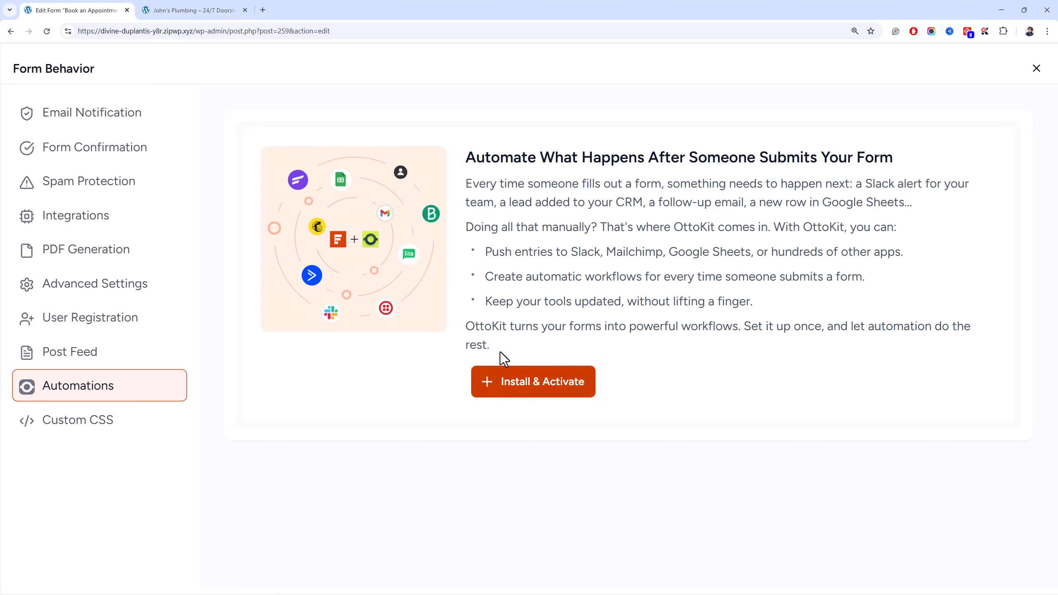
{"action": "left_click_drag", "start_coordinate": [507, 329], "coordinate": [468, 327]}
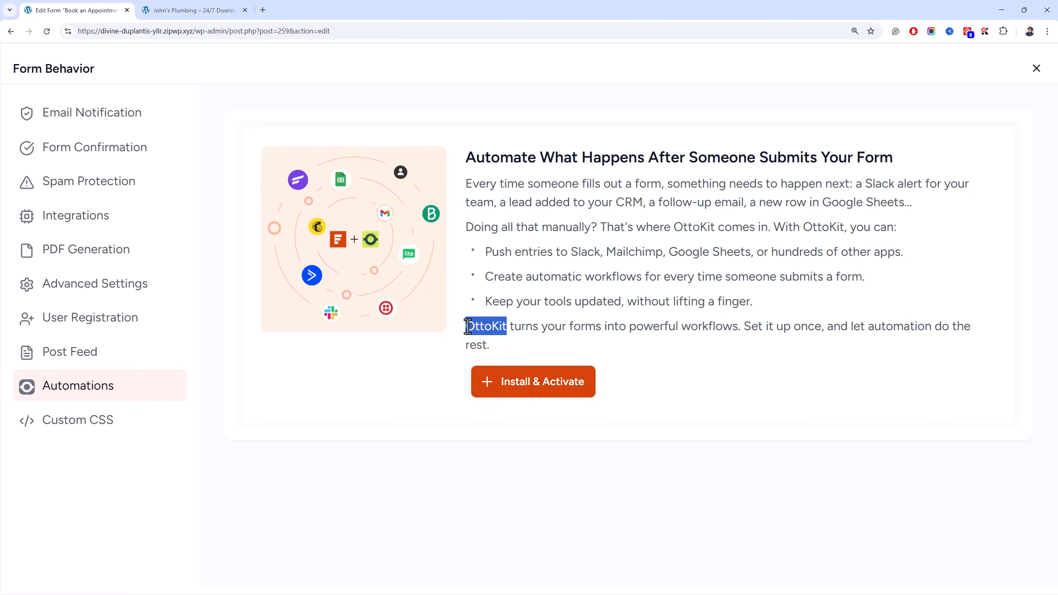
{"action": "left_click", "coordinate": [467, 327]}
{"action": "left_click", "coordinate": [171, 420]}
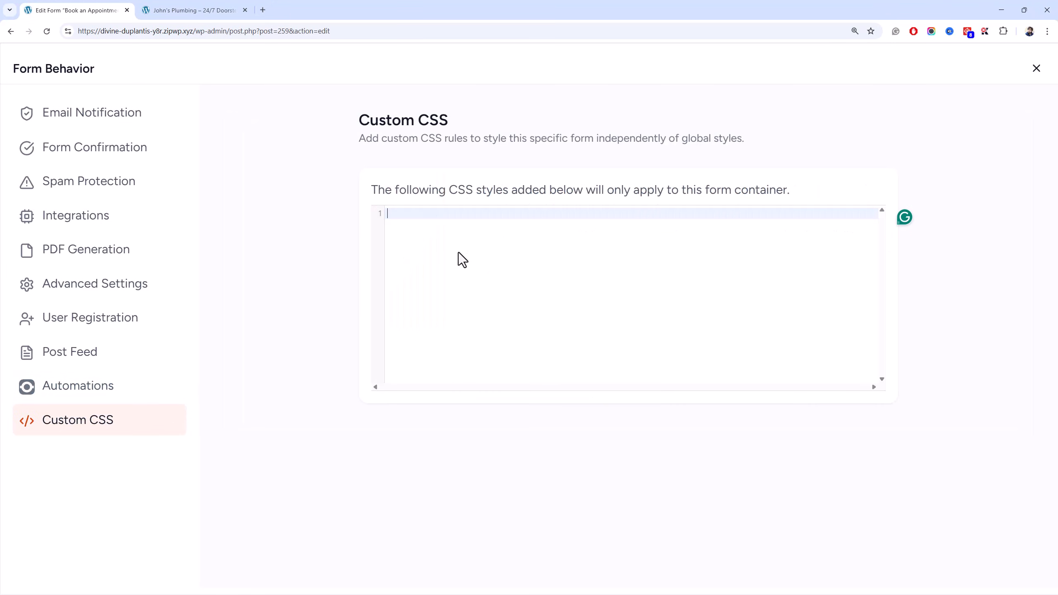
Close the form behavior settings, save the form and return to the list of all forms.
{"action": "left_click", "coordinate": [1035, 75]}
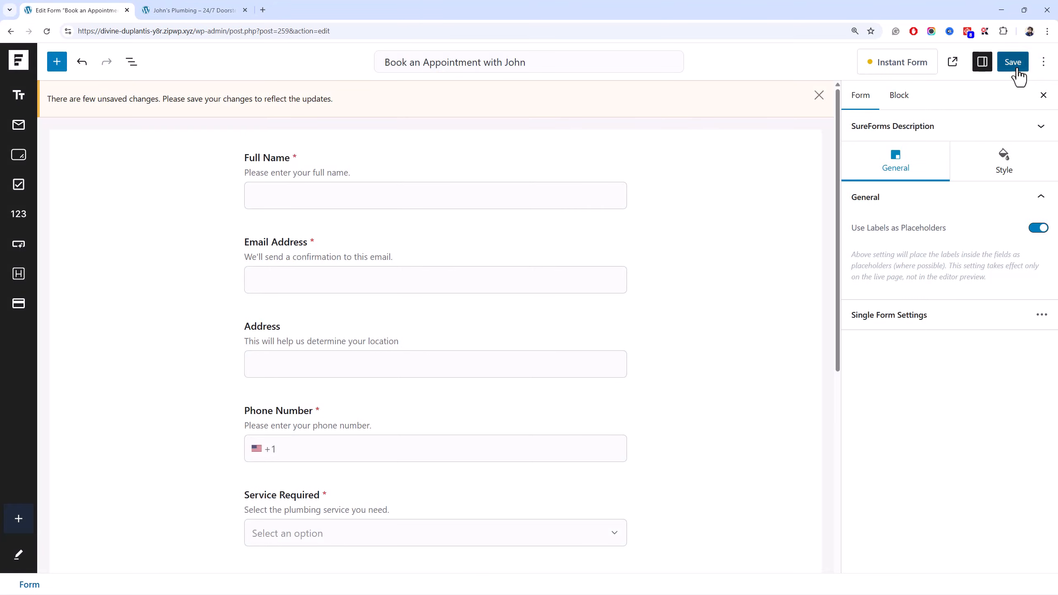
{"action": "left_click", "coordinate": [1016, 65]}
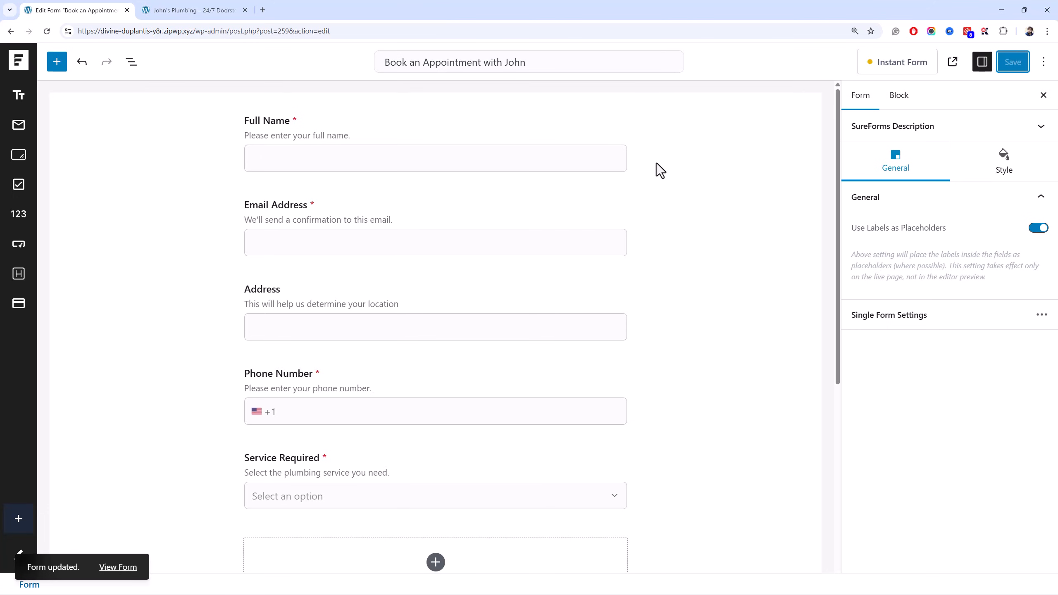
{"action": "left_click", "coordinate": [22, 68]}
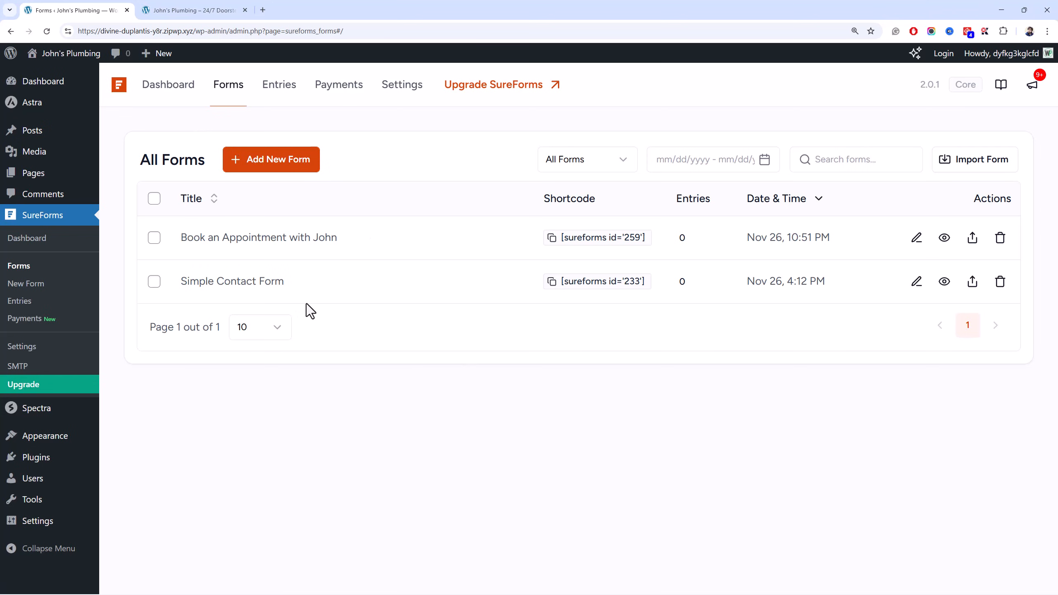
Open the site's Pages list in a new browser tab and switch to the tab with the plumbing site's homepage.
{"action": "left_click", "coordinate": [271, 290]}
{"action": "right_click", "coordinate": [90, 181]}
{"action": "left_click", "coordinate": [105, 184]}
{"action": "left_click", "coordinate": [230, 13]}
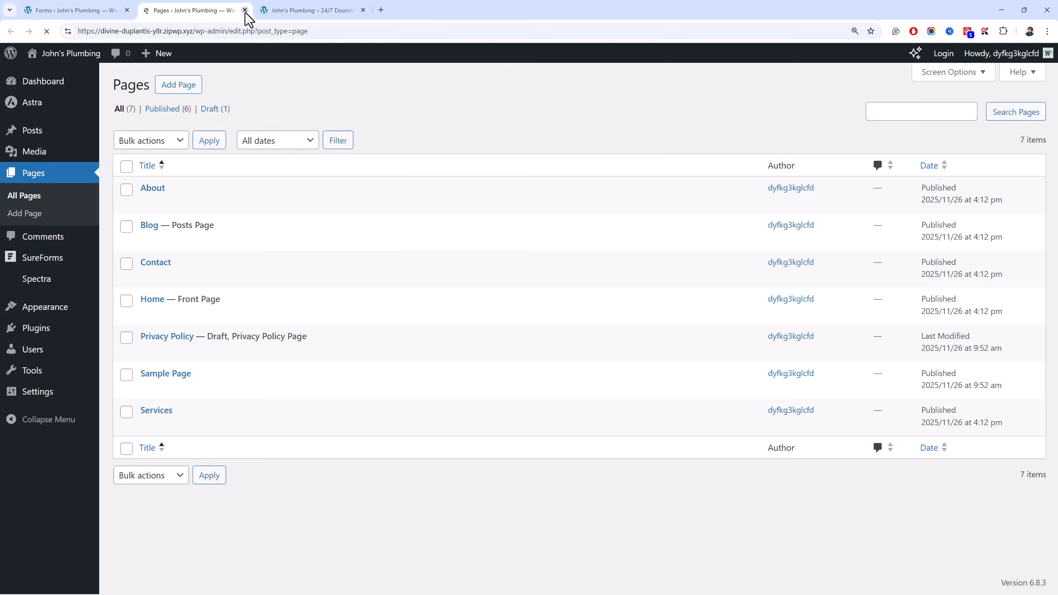
{"action": "left_click", "coordinate": [279, 10]}
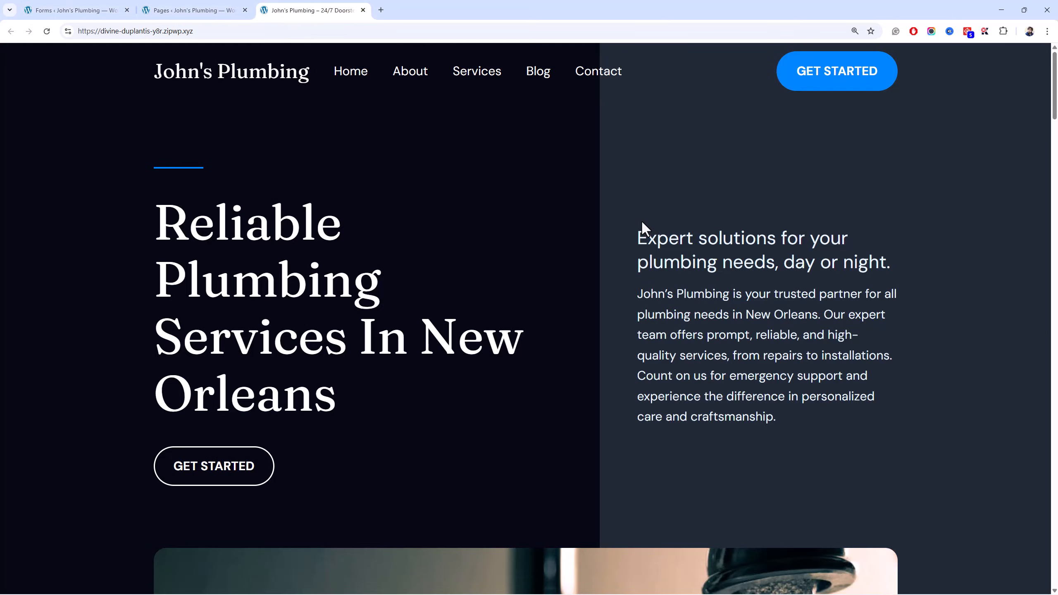
Review the hero section's intro text on the live homepage and open the Home page for editing from the Pages list.
{"action": "left_click_drag", "start_coordinate": [632, 220], "coordinate": [835, 418]}
{"action": "left_click", "coordinate": [836, 425]}
{"action": "left_click", "coordinate": [191, 9]}
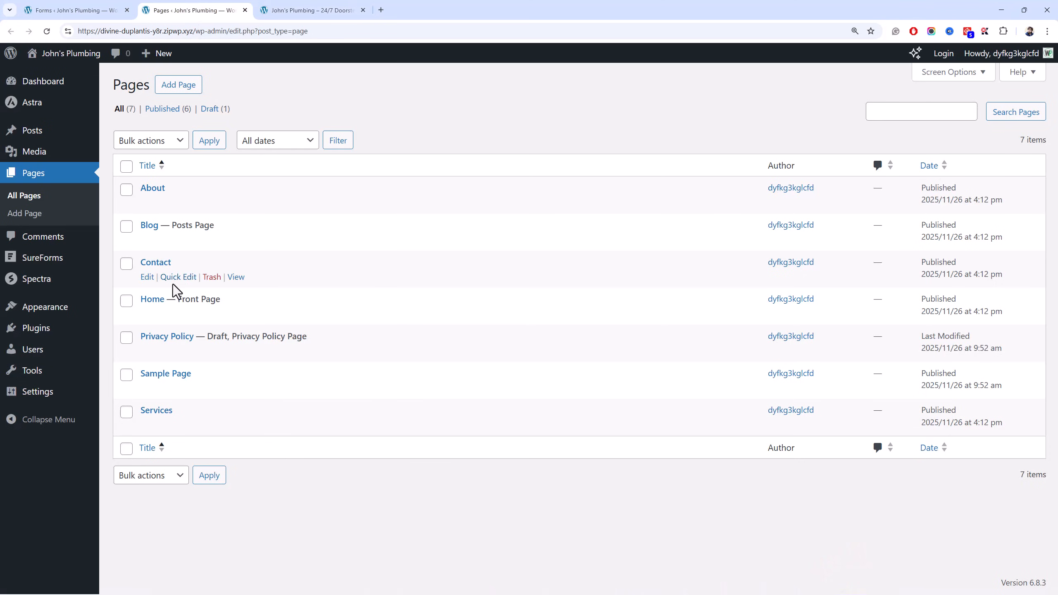
{"action": "left_click", "coordinate": [148, 314]}
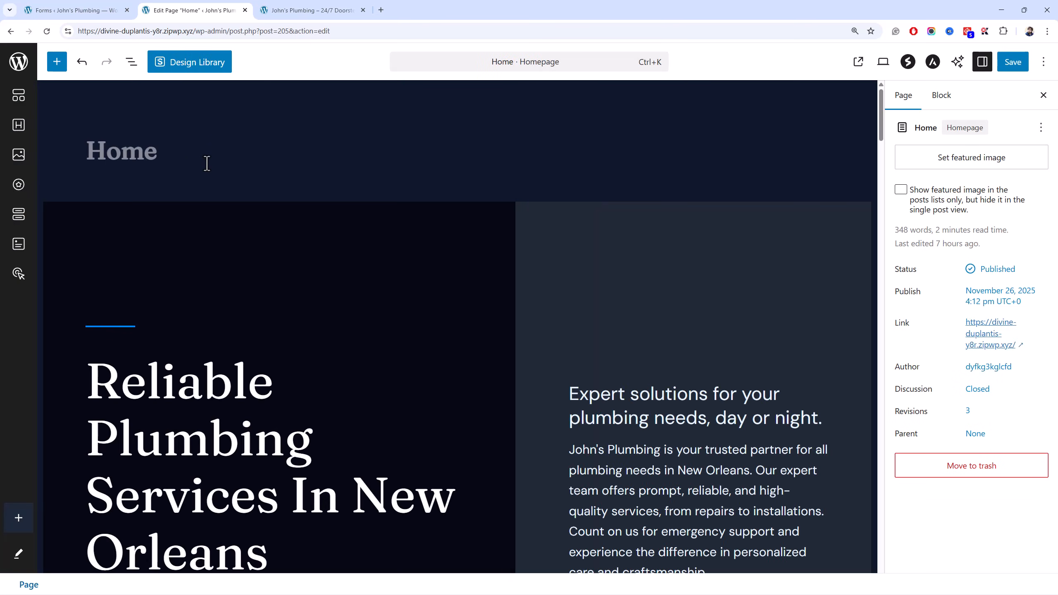
{"action": "scroll", "coordinate": [207, 163], "scroll_direction": "down", "scroll_amount": 3}
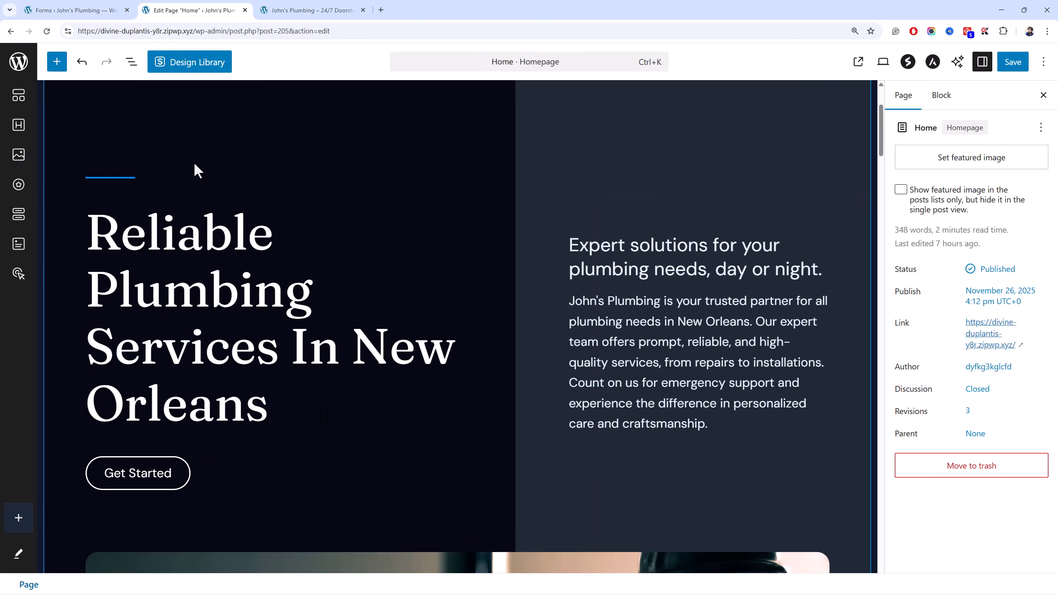
Delete the description under the "Expert solutions for your plumbing needs, day or night." heading and transform that heading block into Columns.
{"action": "left_click", "coordinate": [615, 270]}
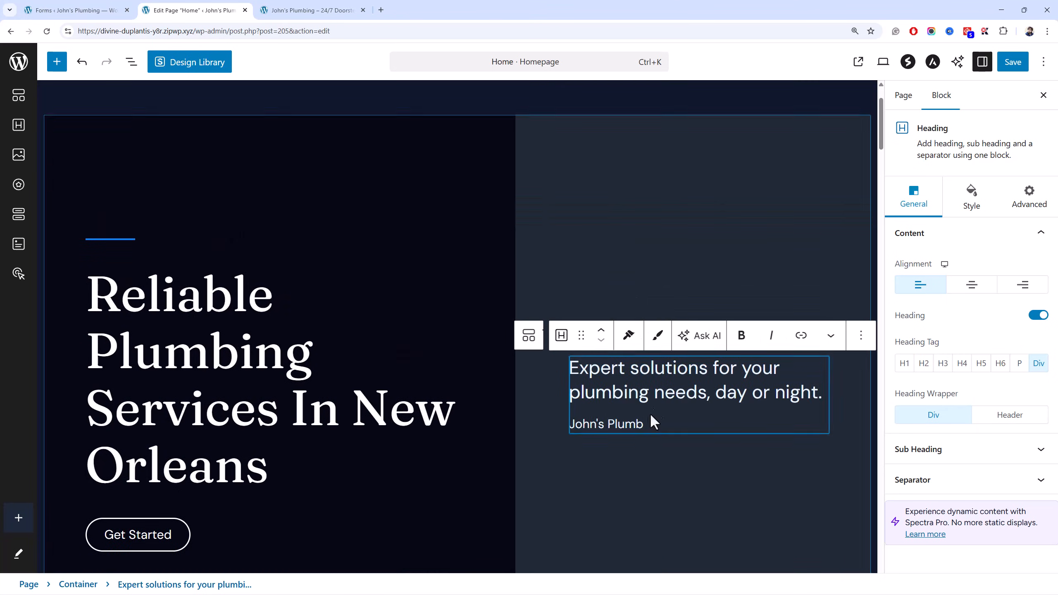
{"action": "left_click_drag", "start_coordinate": [649, 423], "coordinate": [569, 422]}
{"action": "key", "text": "BackSpace"}
{"action": "scroll", "coordinate": [573, 299], "scroll_direction": "down", "scroll_amount": 2}
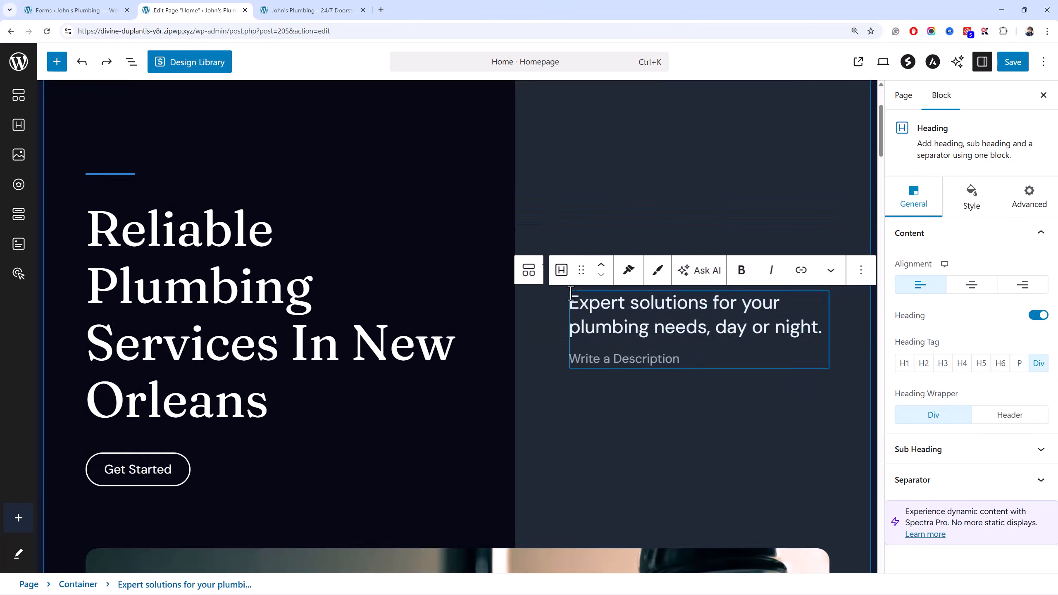
{"action": "left_click", "coordinate": [561, 269]}
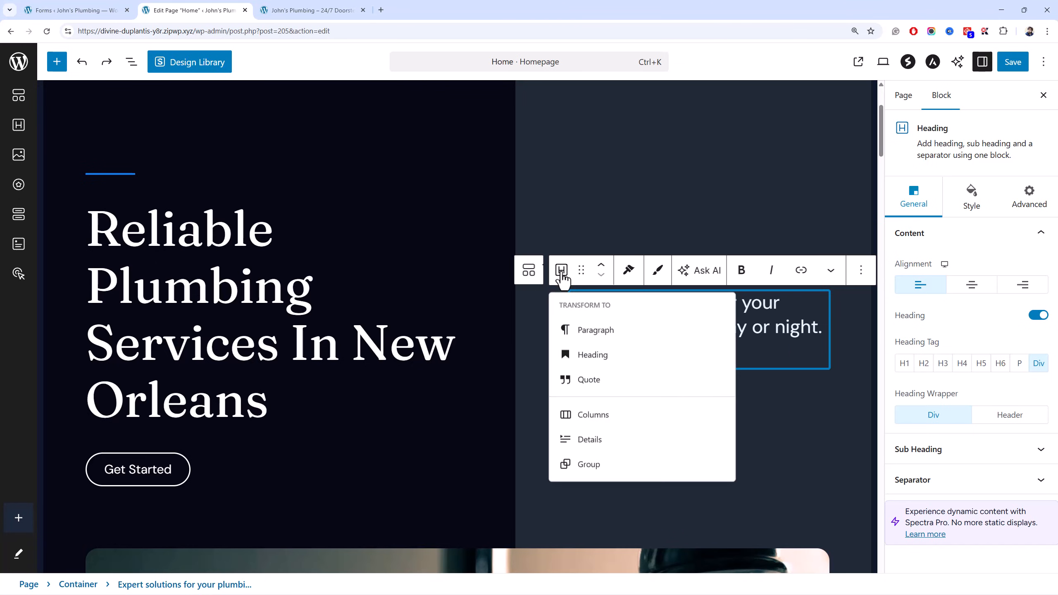
{"action": "left_click", "coordinate": [593, 415]}
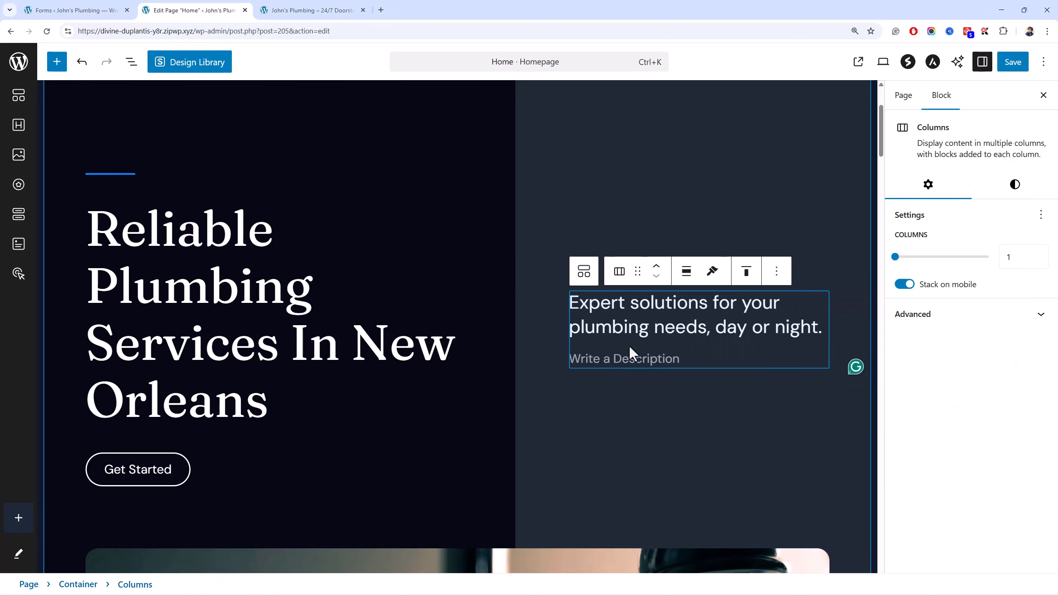
Add a Shortcode block below the heading in the column, containing [sureforms id='259'].
{"action": "left_click", "coordinate": [822, 365]}
{"action": "left_click", "coordinate": [822, 360]}
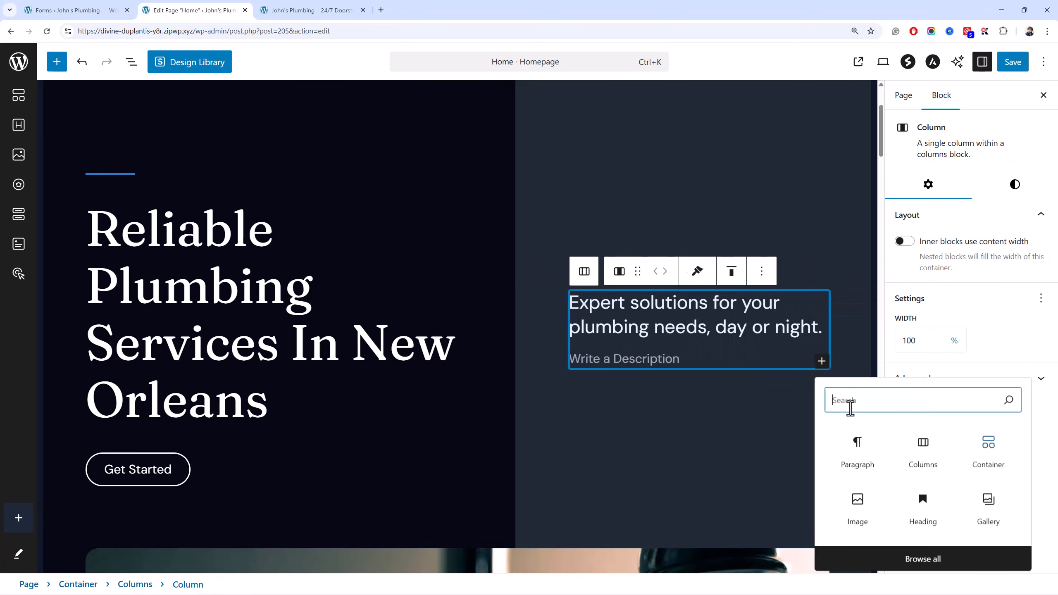
{"action": "type", "text": "sho"}
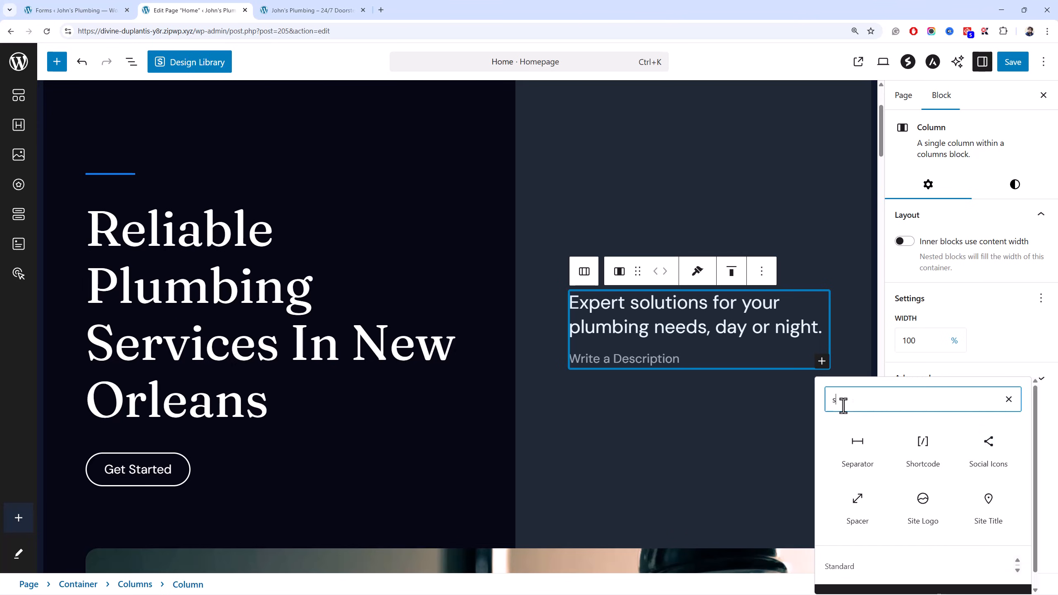
{"action": "left_click", "coordinate": [856, 441]}
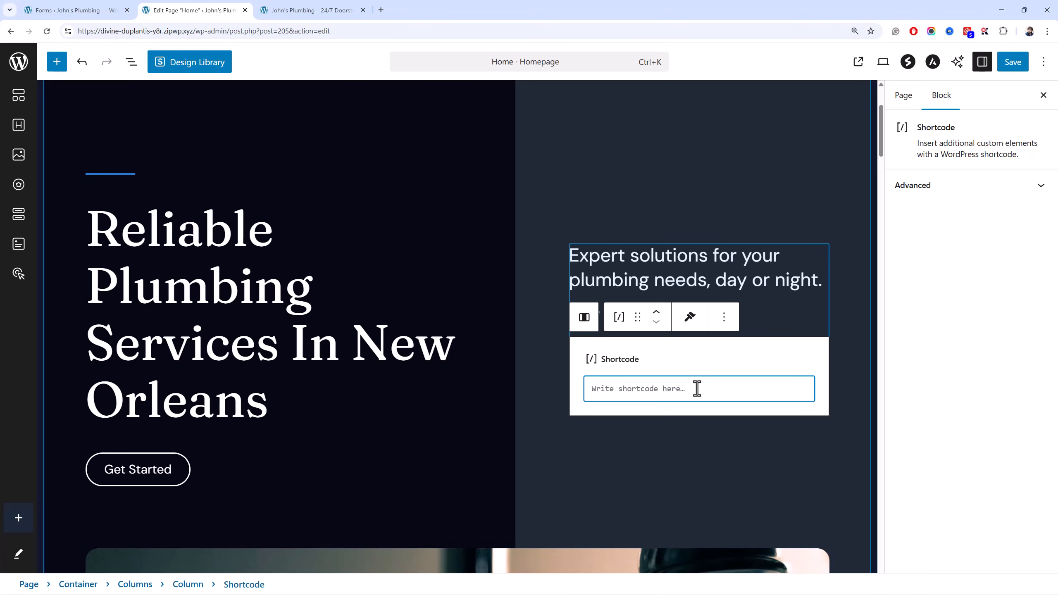
{"action": "type", "text": "[sureforms id='259']"}
{"action": "left_click", "coordinate": [745, 354]}
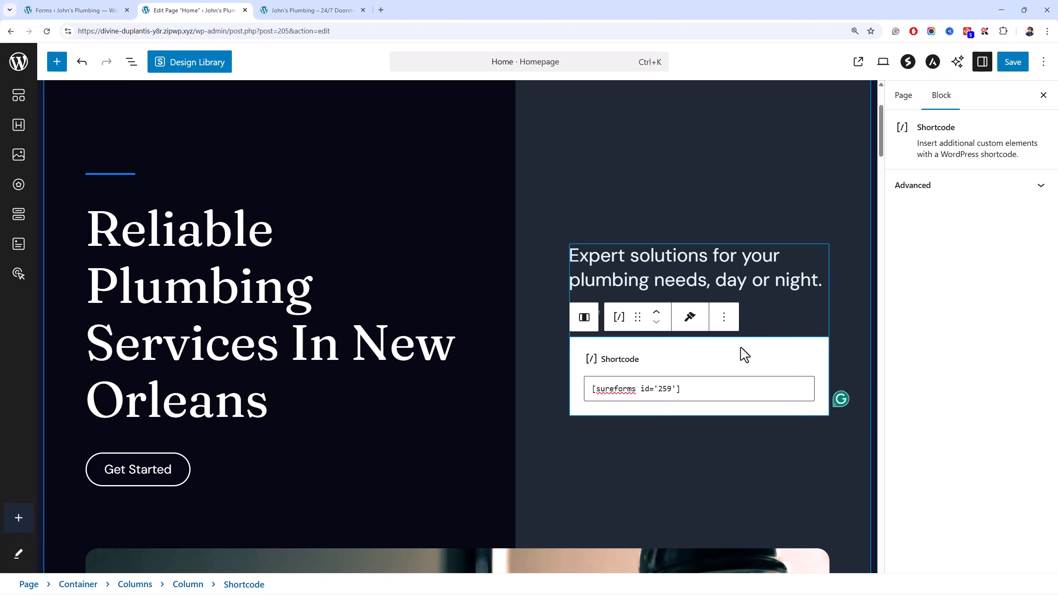
Delete the "Expert solutions" heading block above the shortcode and save the Home page.
{"action": "left_click", "coordinate": [710, 279]}
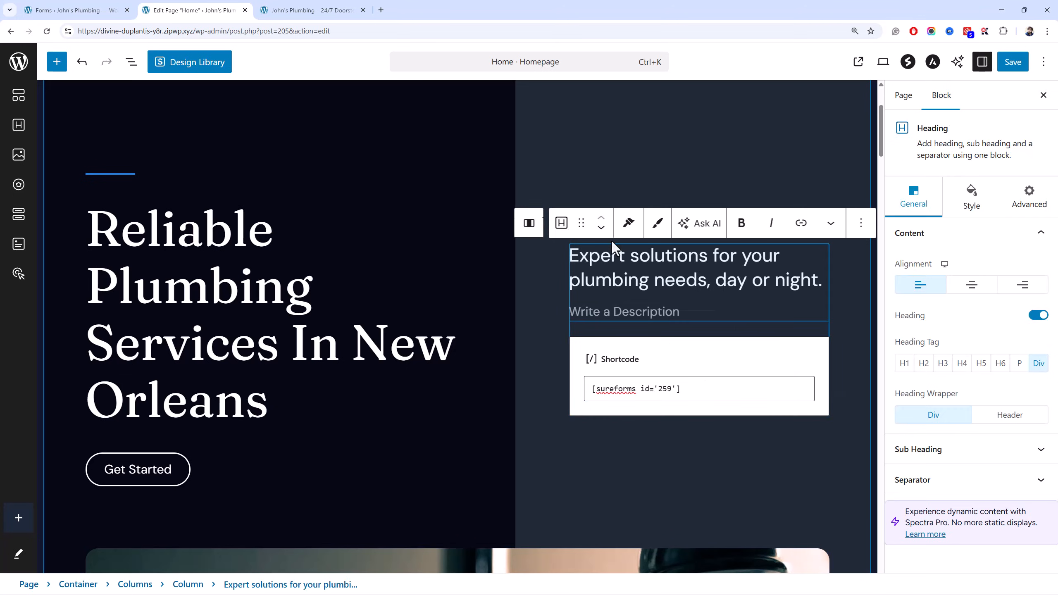
{"action": "left_click", "coordinate": [861, 224]}
{"action": "left_click", "coordinate": [862, 534]}
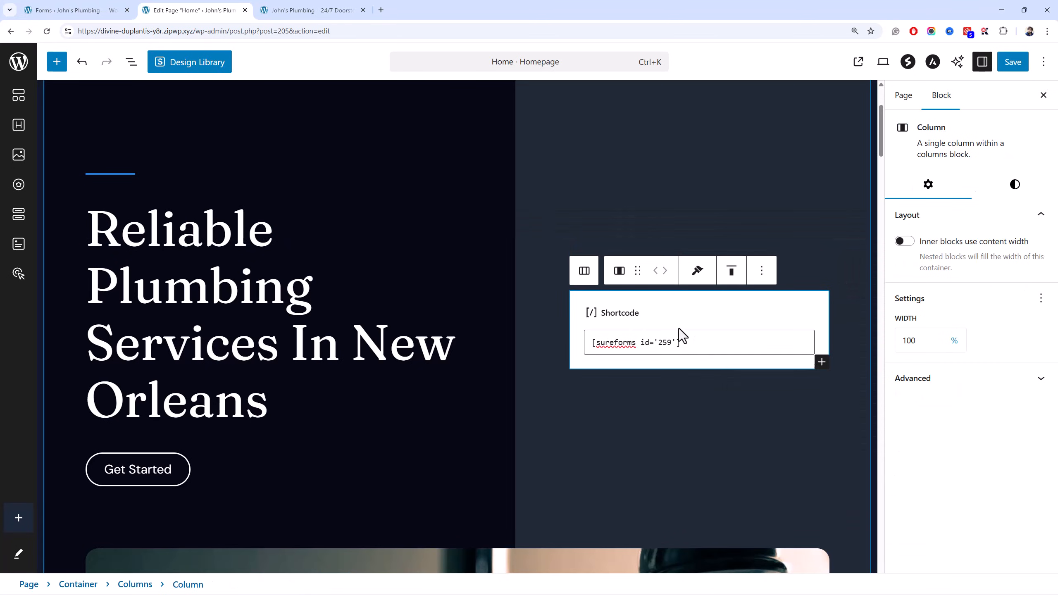
{"action": "left_click", "coordinate": [1010, 73]}
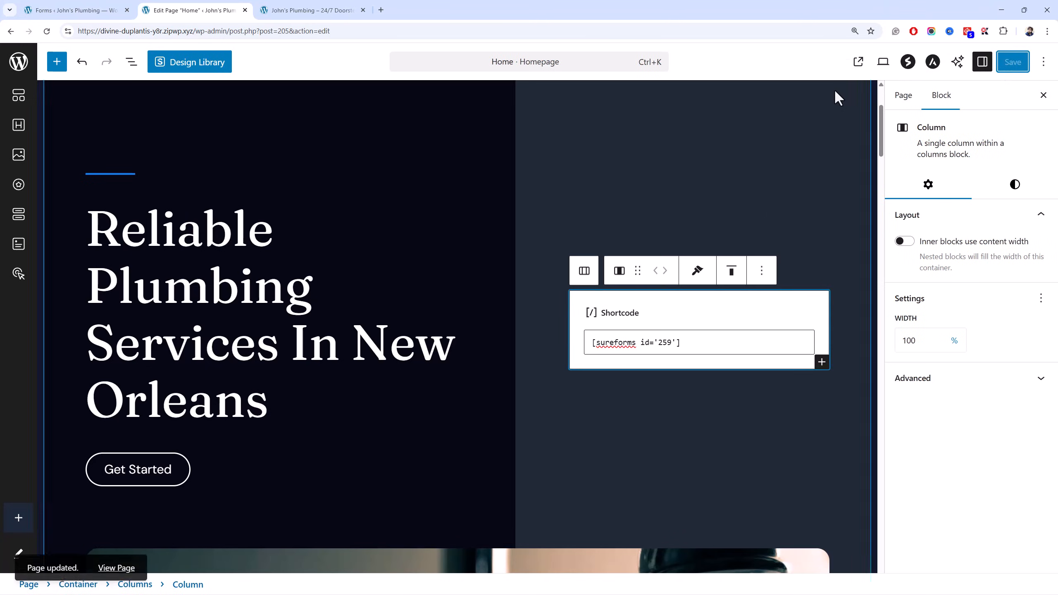
View the embedded form on the live homepage and return to its shortcode block in the page editor.
{"action": "left_click", "coordinate": [858, 62]}
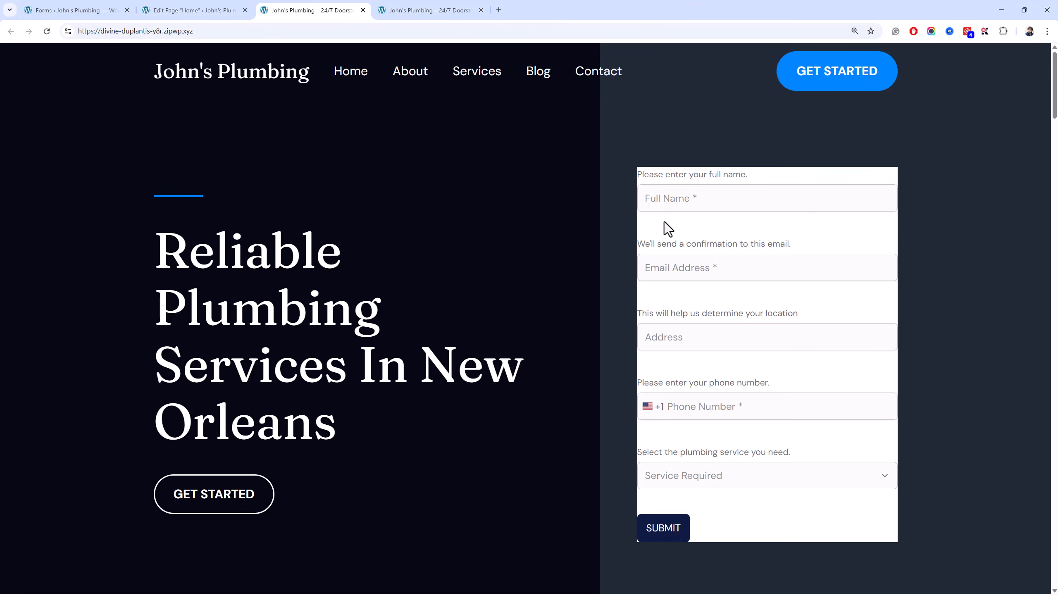
{"action": "left_click", "coordinate": [219, 13]}
{"action": "left_click", "coordinate": [625, 333]}
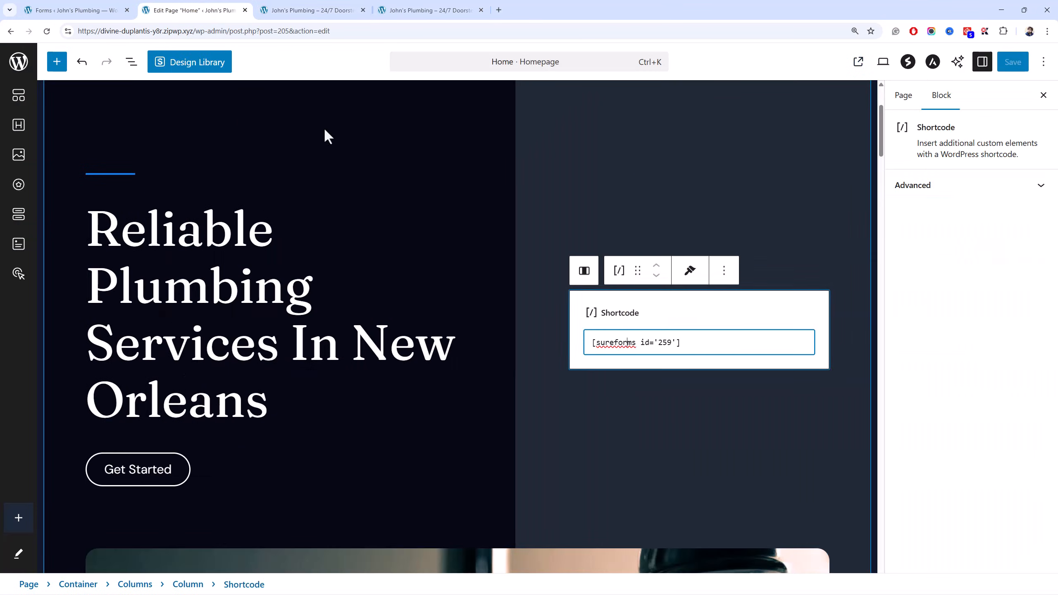
Open the appointment form in the form editor, make its white background color transparent in the form styling and save the form.
{"action": "left_click", "coordinate": [75, 10]}
{"action": "left_click", "coordinate": [294, 249]}
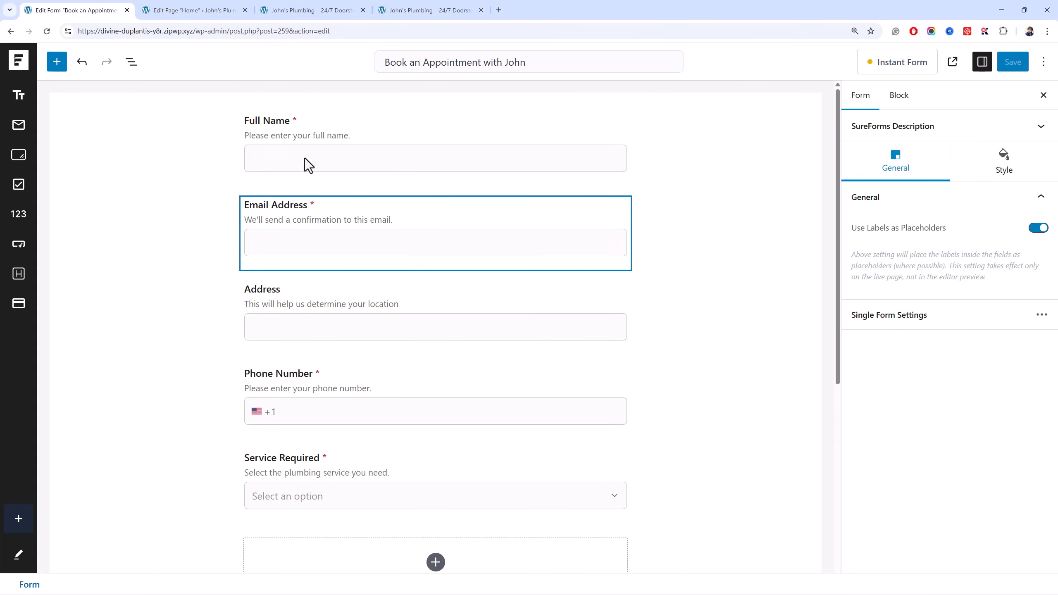
{"action": "left_click", "coordinate": [1006, 171]}
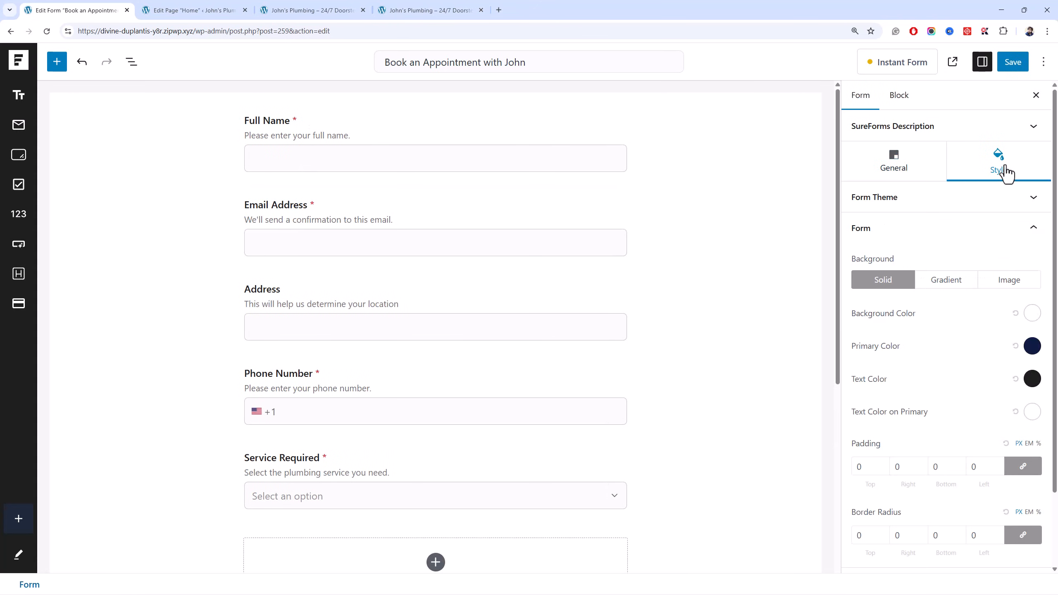
{"action": "left_click", "coordinate": [1032, 313]}
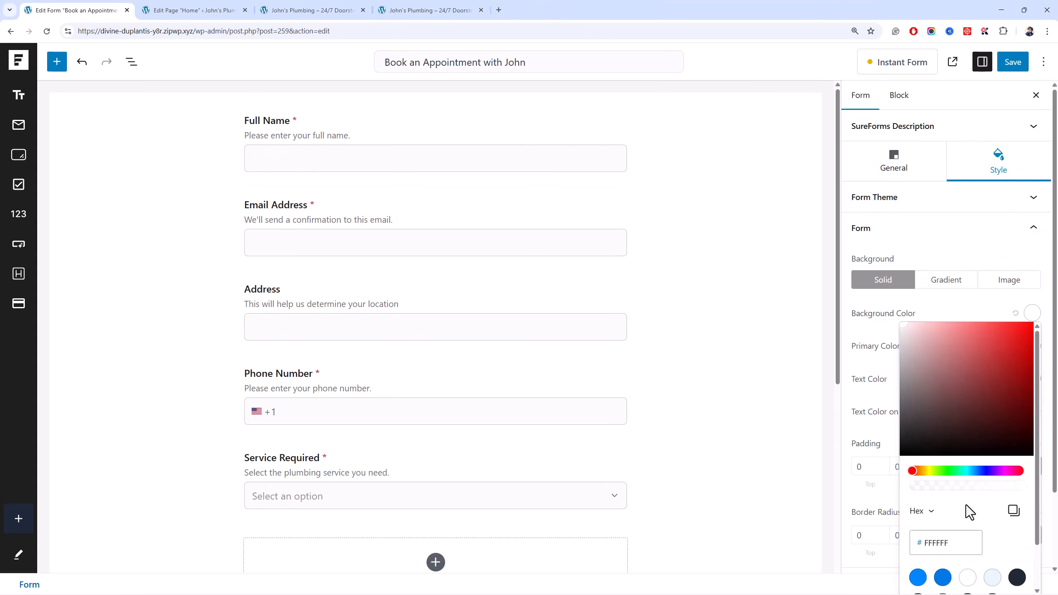
{"action": "left_click_drag", "start_coordinate": [962, 486], "coordinate": [911, 486]}
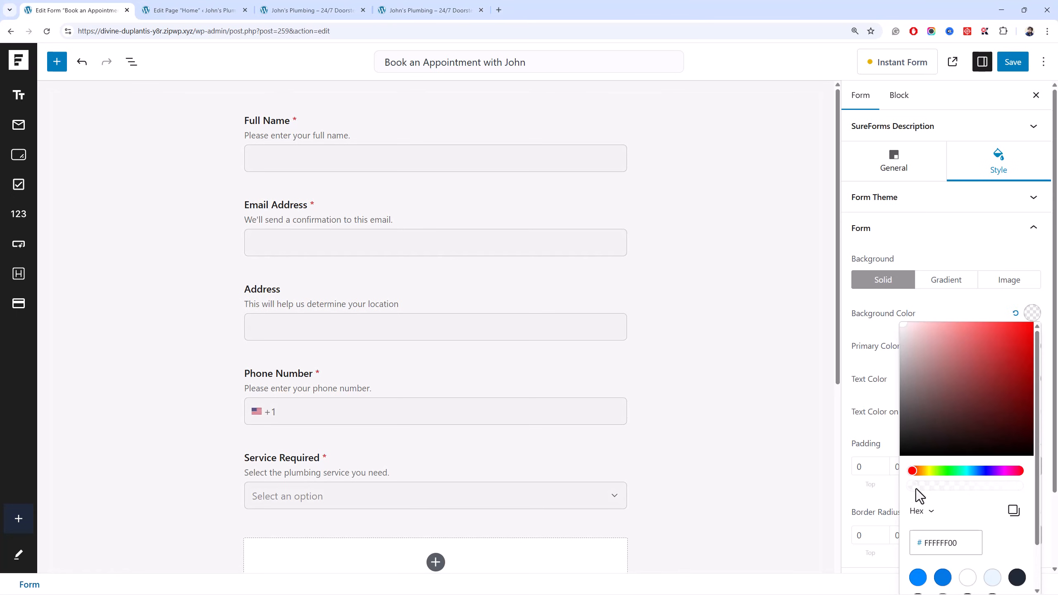
{"action": "left_click", "coordinate": [1012, 61]}
Reload the live homepage to check the form's background and return to the Home page editor.
{"action": "left_click", "coordinate": [299, 9]}
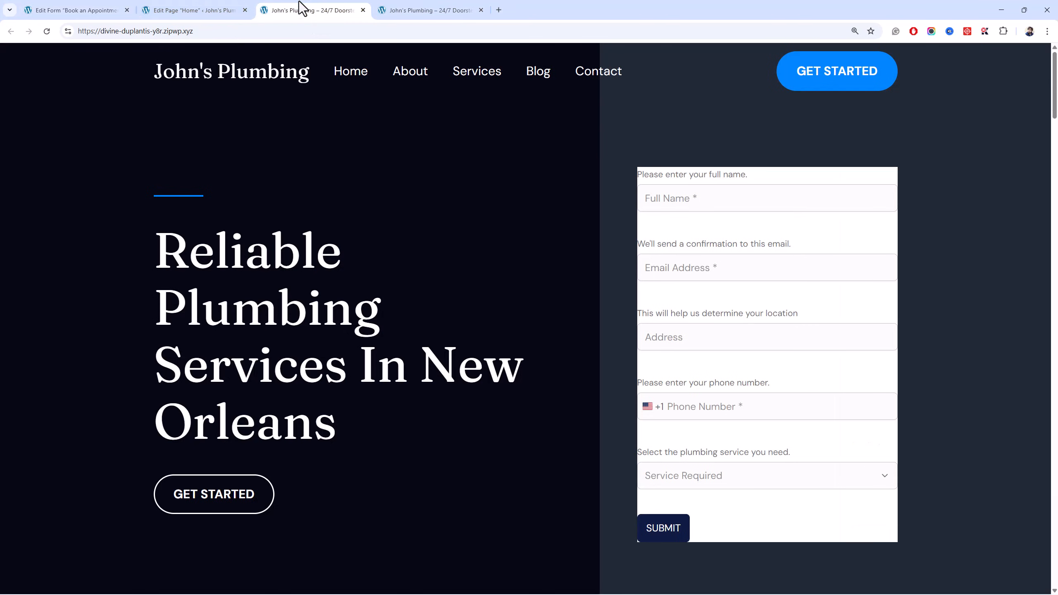
{"action": "left_click", "coordinate": [46, 31]}
{"action": "left_click", "coordinate": [196, 9]}
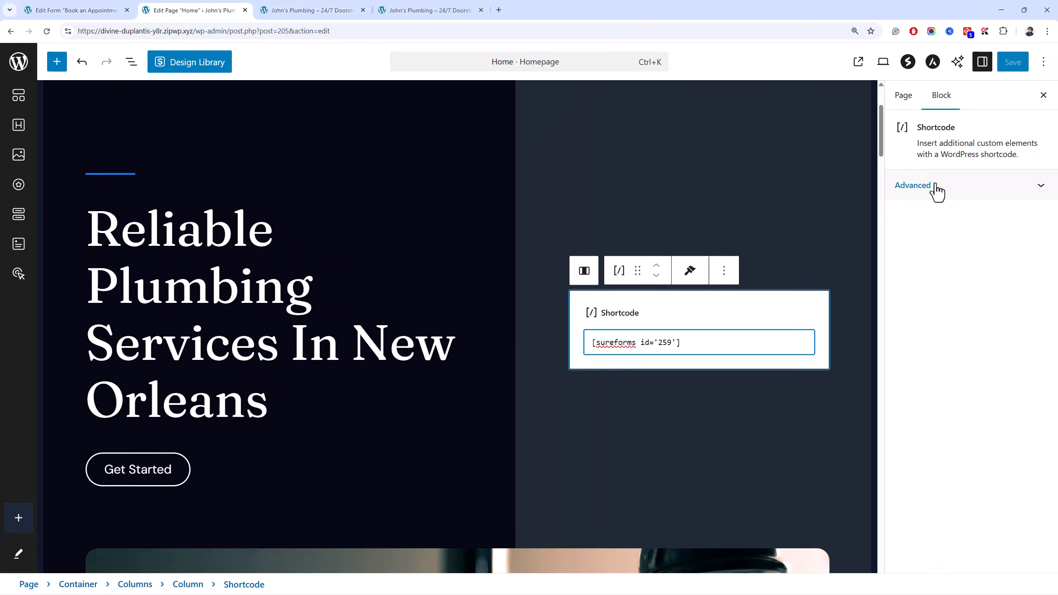
Set the form's background color to FFFFFF00, save the form and reload the live homepage.
{"action": "left_click", "coordinate": [107, 9]}
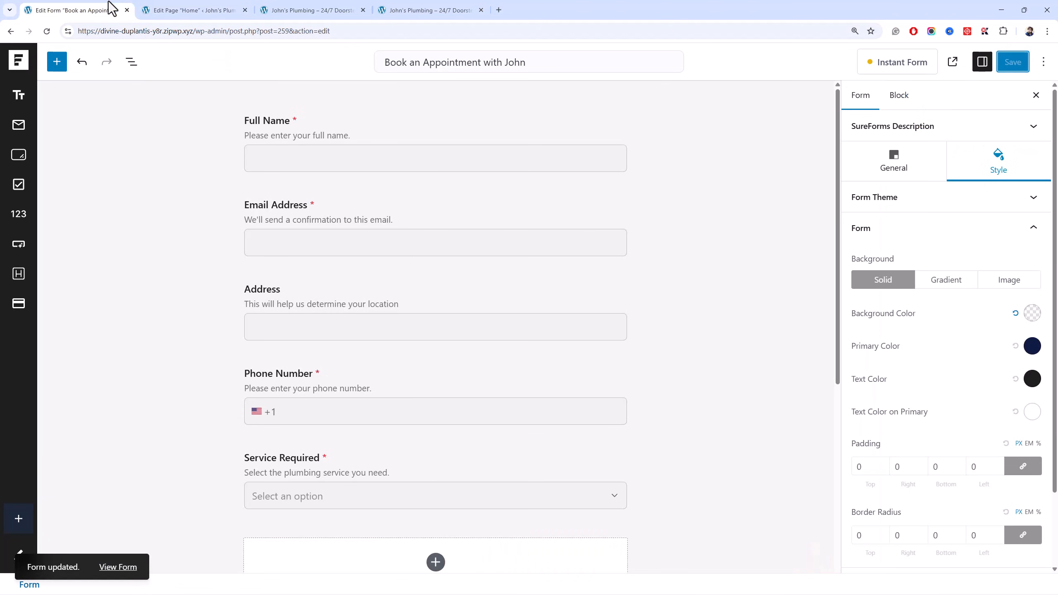
{"action": "left_click", "coordinate": [1031, 314]}
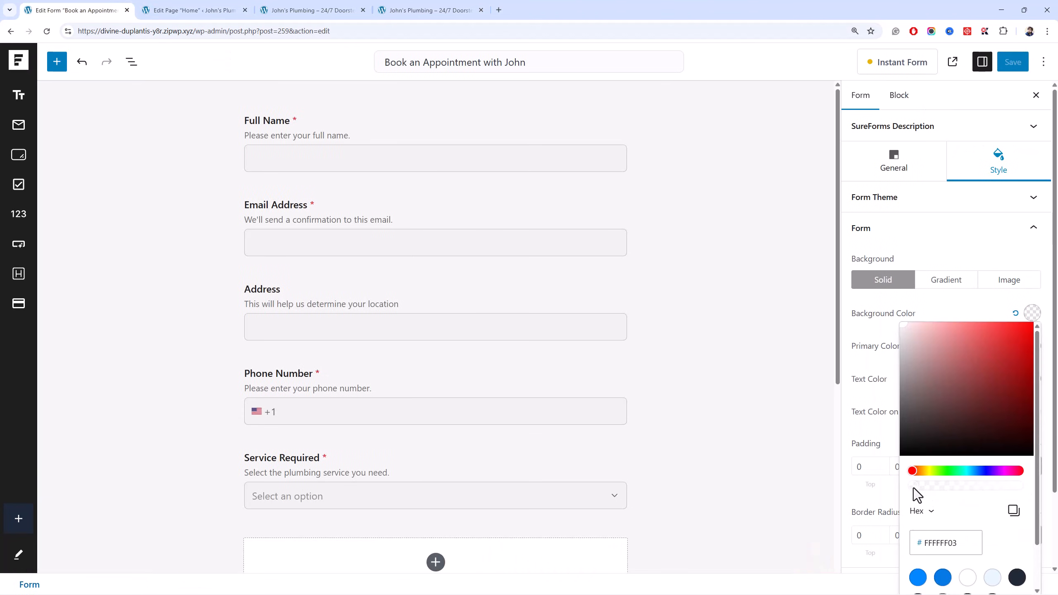
{"action": "left_click", "coordinate": [887, 422]}
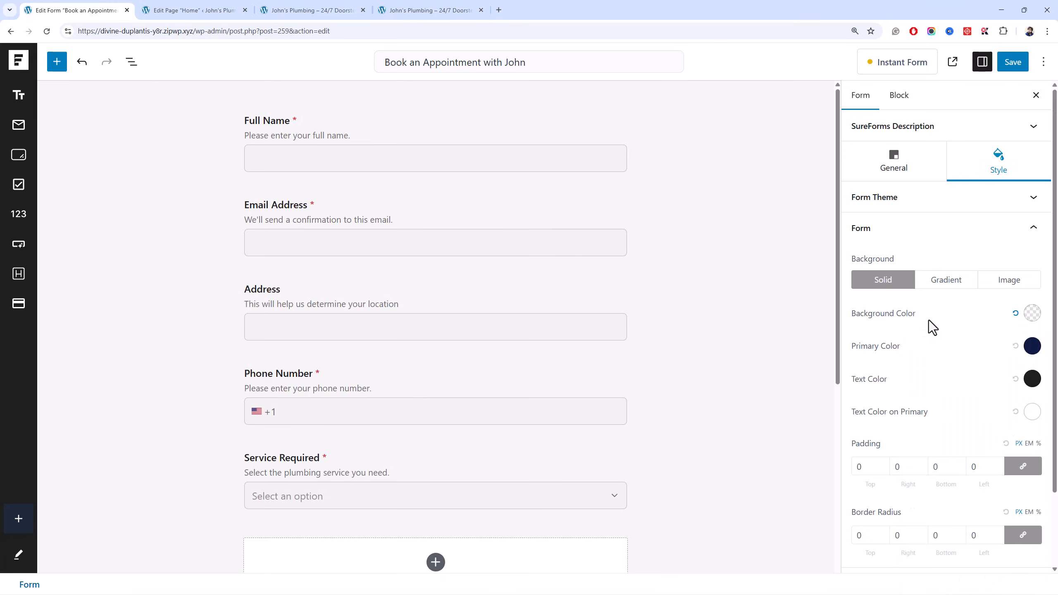
{"action": "left_click", "coordinate": [1010, 62]}
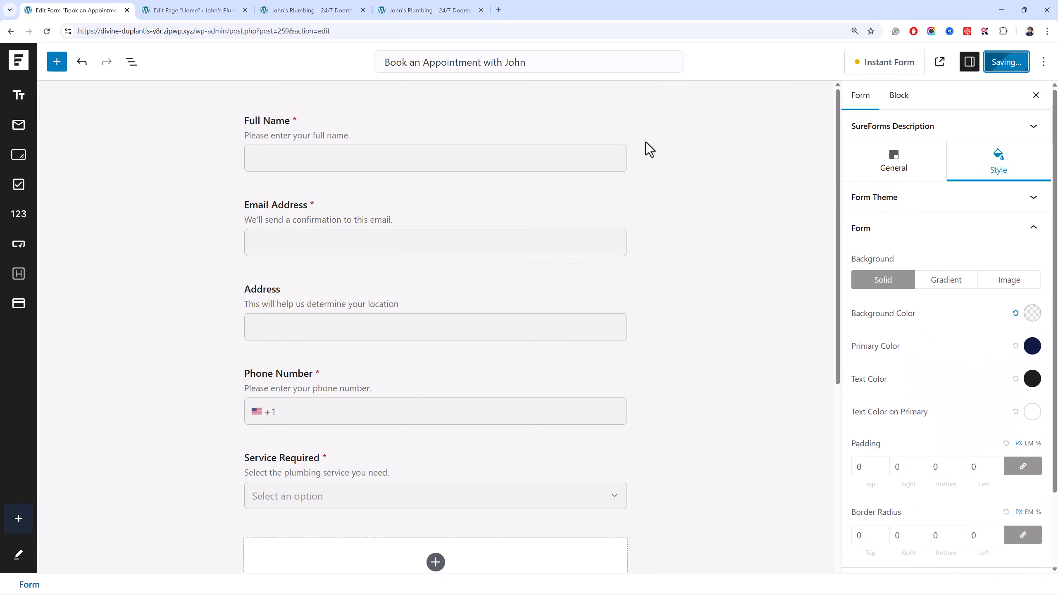
{"action": "left_click", "coordinate": [333, 10]}
{"action": "left_click", "coordinate": [47, 32]}
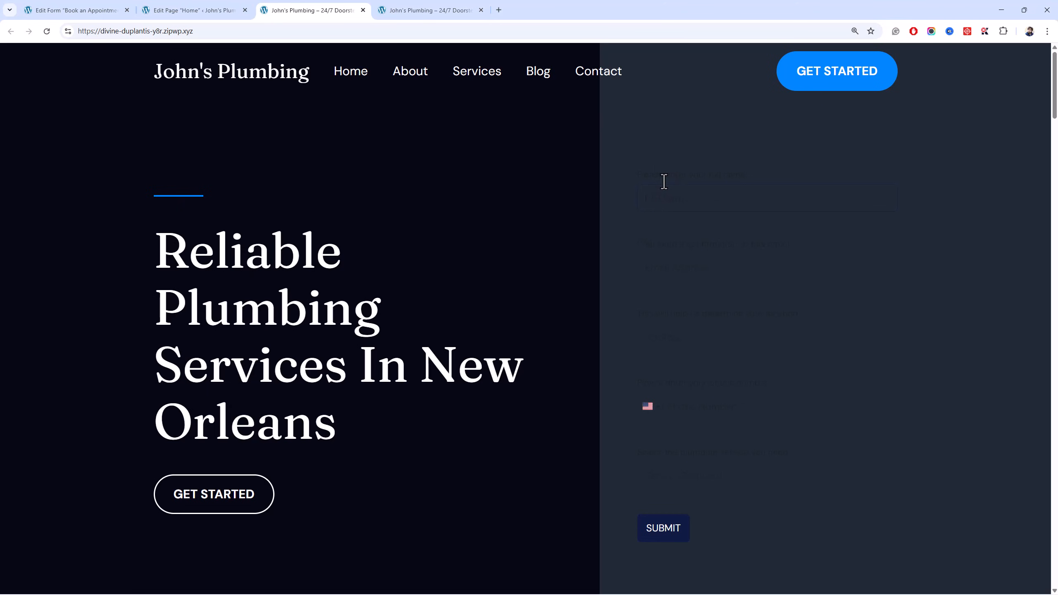
Set the form's text color to FFFFFF in the form styling and save the form.
{"action": "left_click", "coordinate": [123, 8]}
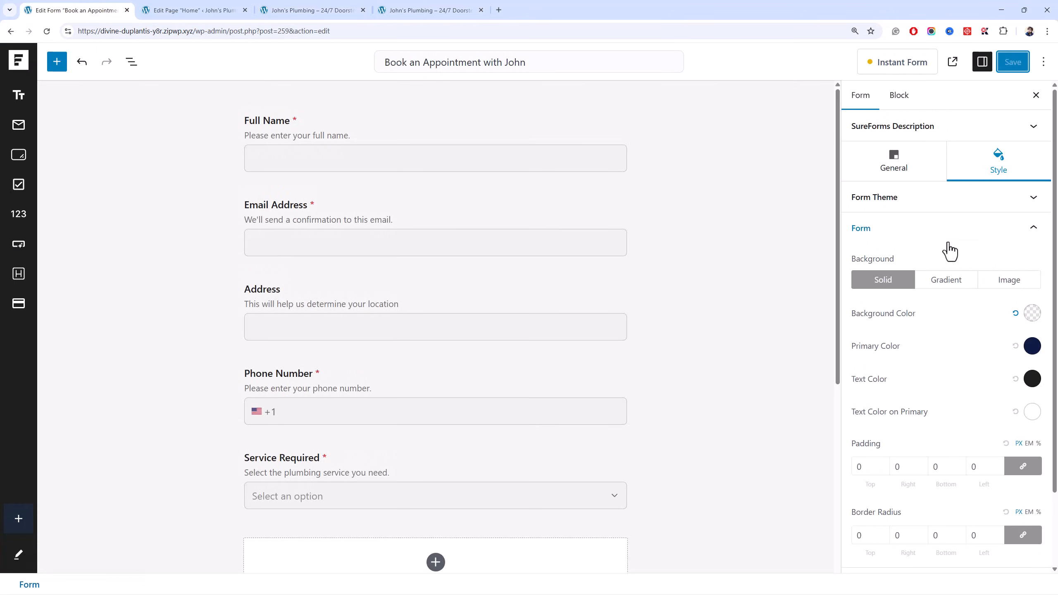
{"action": "left_click", "coordinate": [1032, 379]}
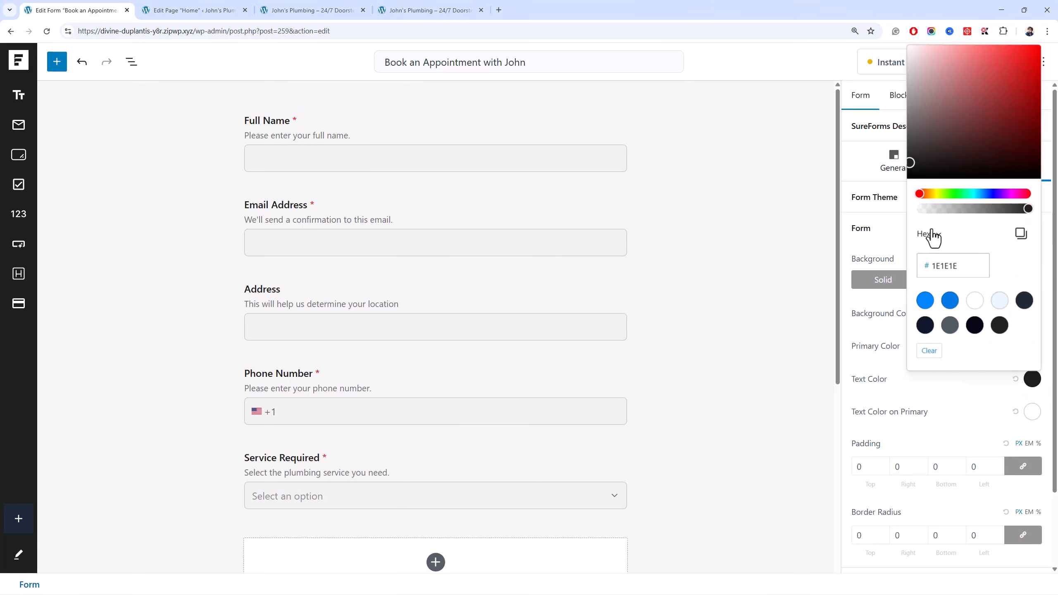
{"action": "left_click_drag", "start_coordinate": [937, 106], "coordinate": [904, 45]}
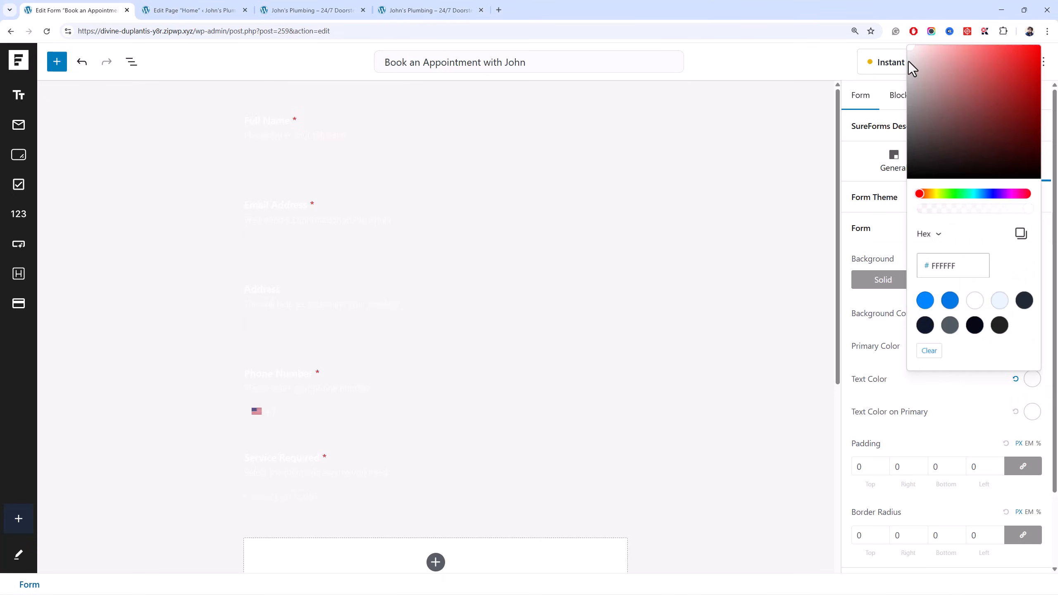
{"action": "left_click", "coordinate": [1010, 62]}
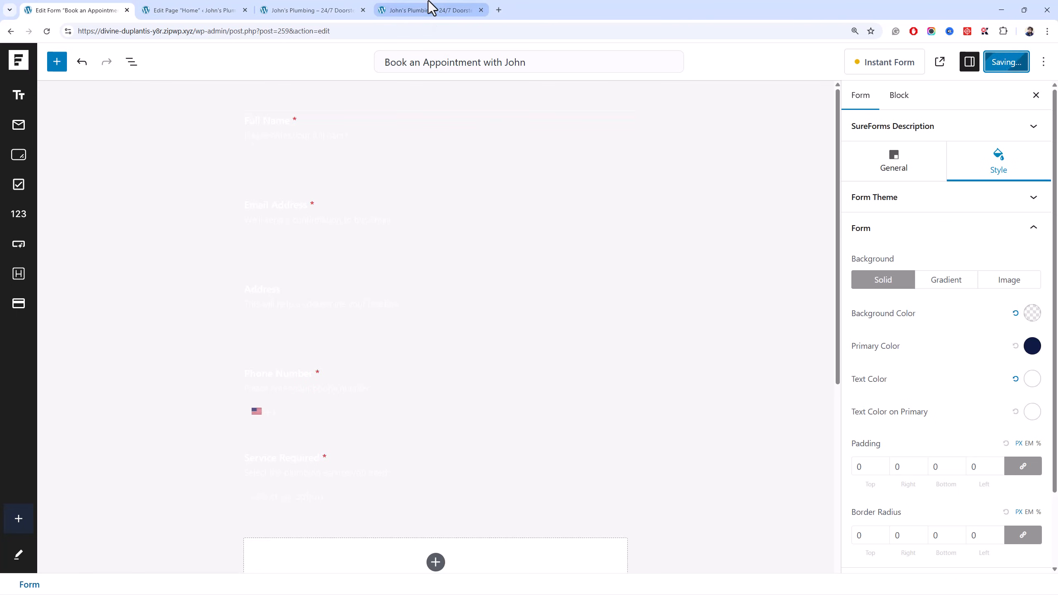
Close the duplicate homepage tab and reload the remaining one to check the restyled form.
{"action": "left_click", "coordinate": [431, 9]}
{"action": "left_click", "coordinate": [363, 10]}
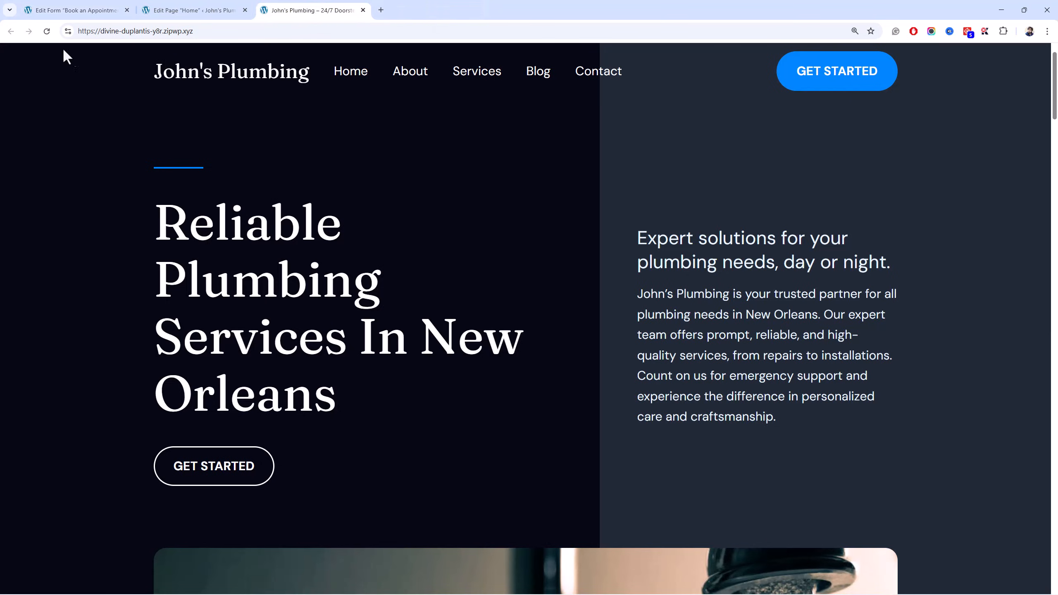
{"action": "left_click", "coordinate": [44, 36]}
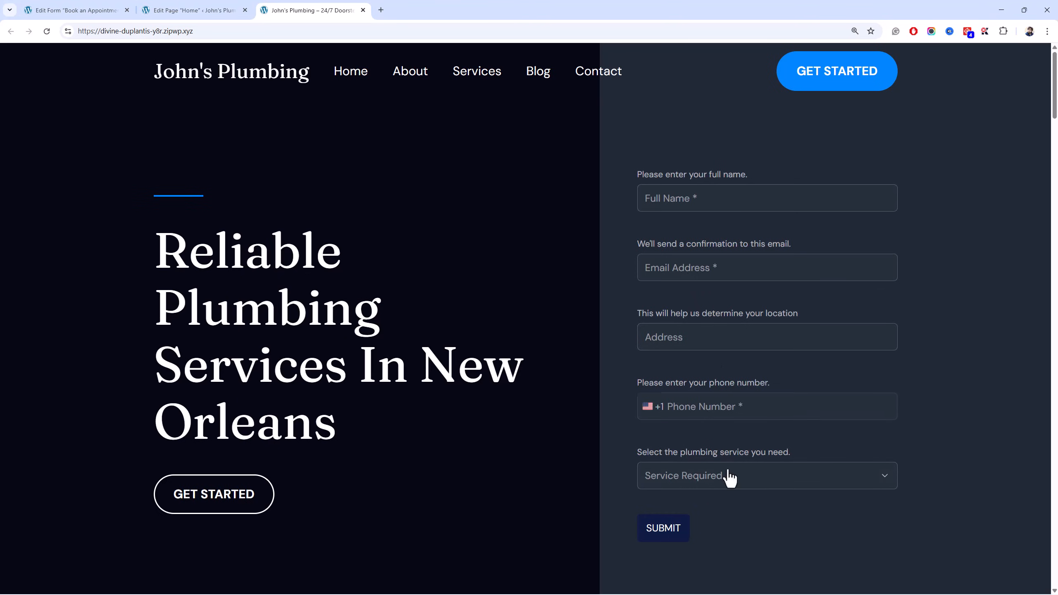
{"action": "left_click", "coordinate": [628, 231]}
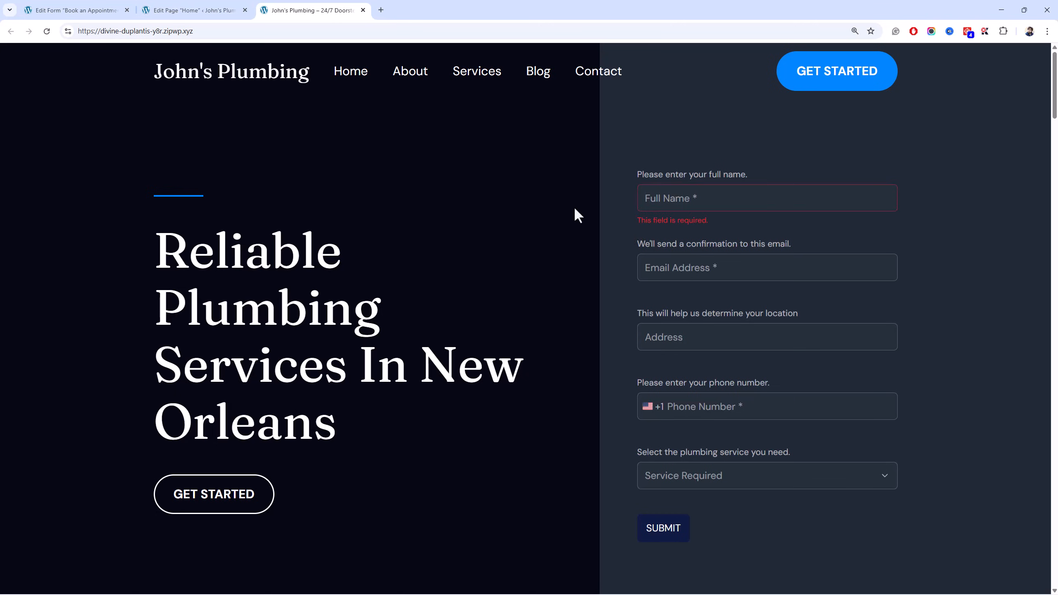
Set the form's background color to the dark slate swatch 212A37, save the form and reload the live homepage.
{"action": "left_click", "coordinate": [89, 6]}
{"action": "left_click", "coordinate": [1031, 315]}
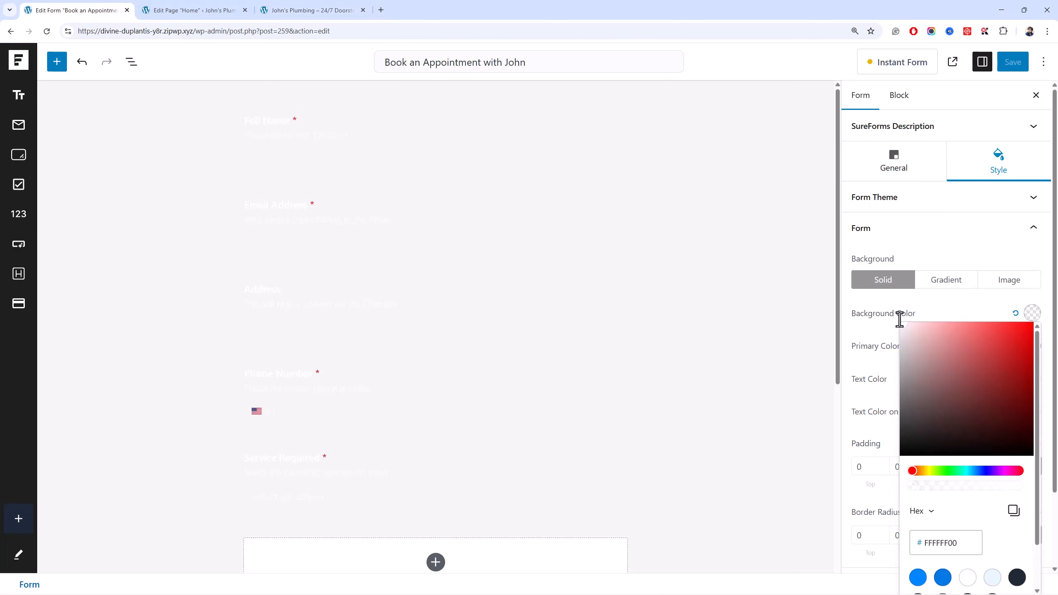
{"action": "left_click", "coordinate": [1031, 316]}
{"action": "left_click", "coordinate": [1031, 315]}
{"action": "scroll", "coordinate": [954, 475], "scroll_direction": "down", "scroll_amount": 1}
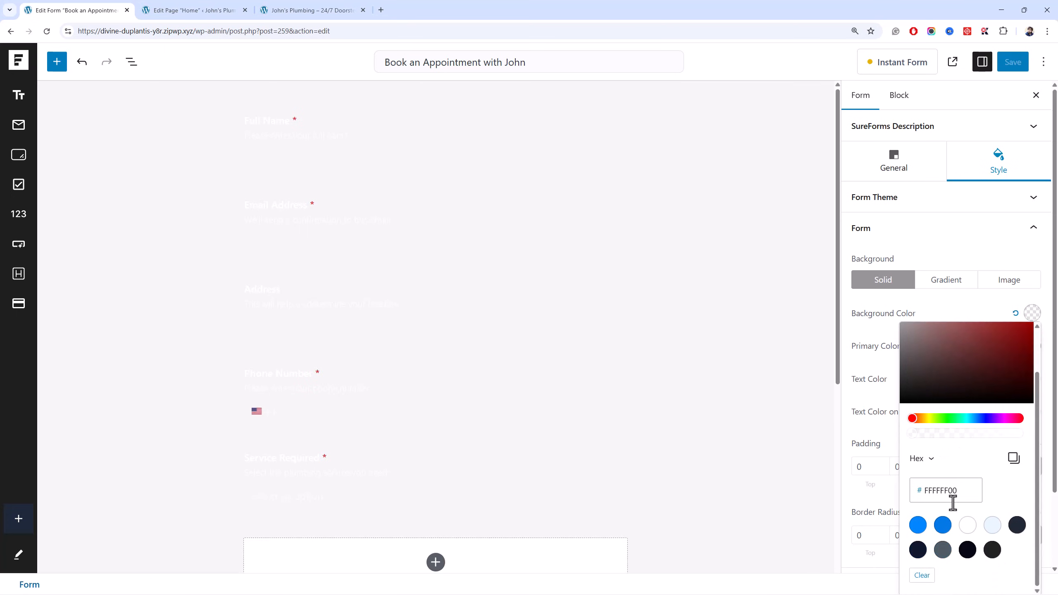
{"action": "left_click", "coordinate": [1016, 525]}
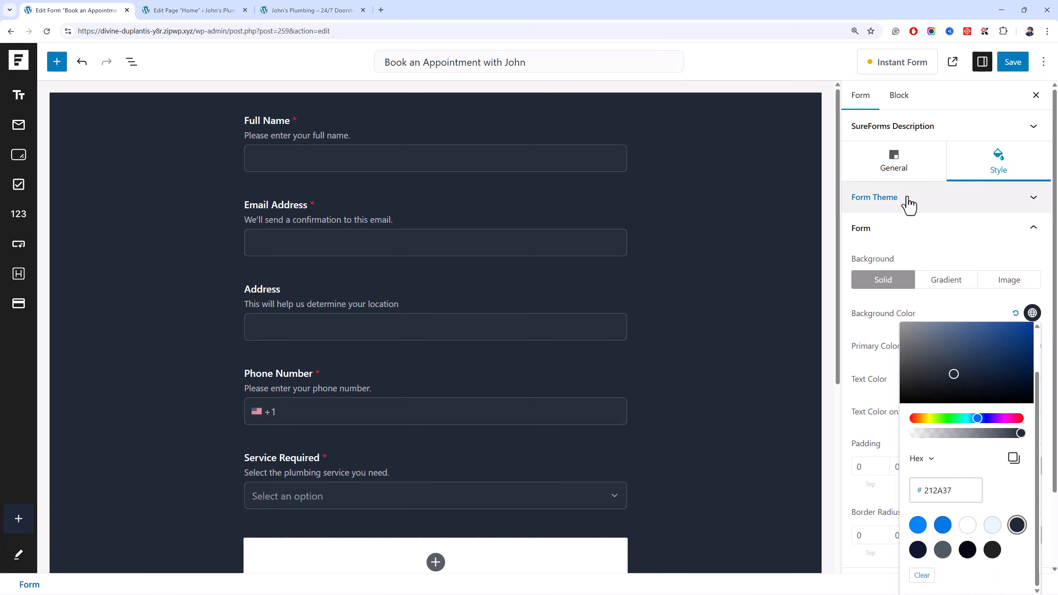
{"action": "left_click", "coordinate": [1013, 62]}
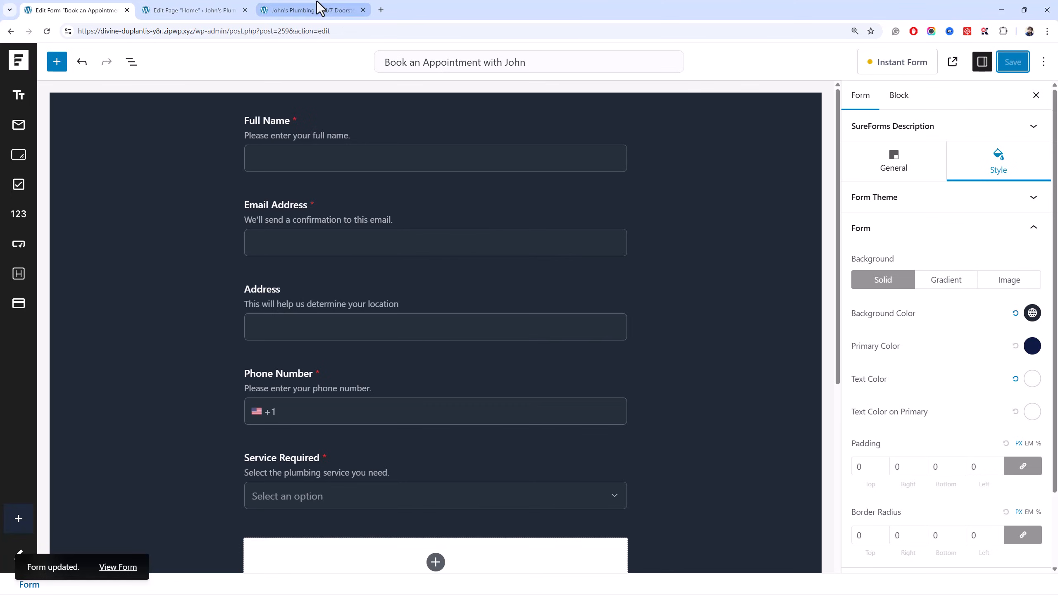
{"action": "left_click", "coordinate": [310, 10]}
{"action": "left_click", "coordinate": [46, 31]}
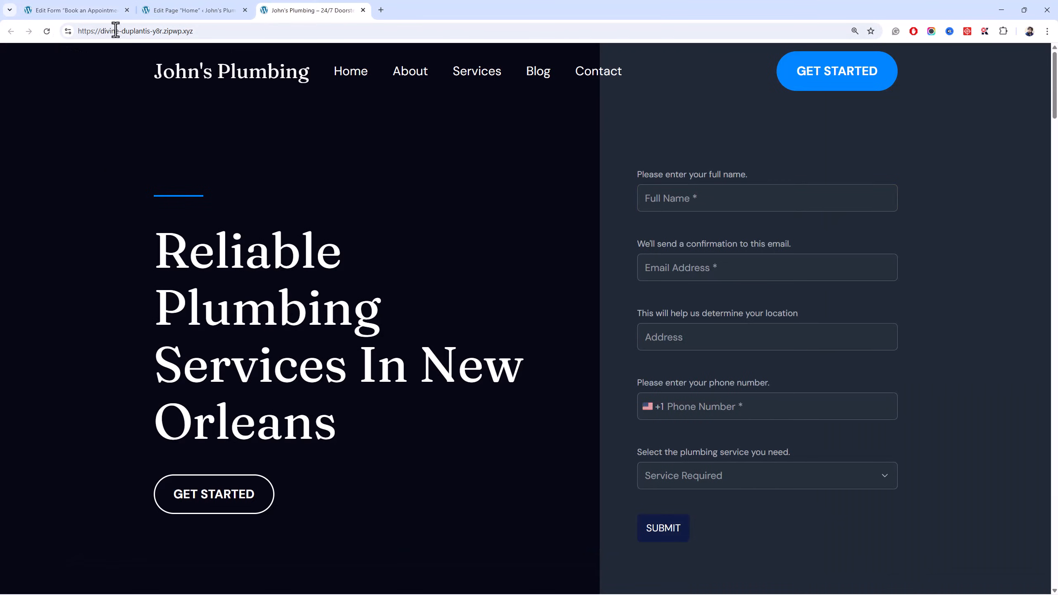
Change the form's background color to the gray theme swatch 4F5B62, save the form and reload the live homepage.
{"action": "left_click", "coordinate": [116, 11]}
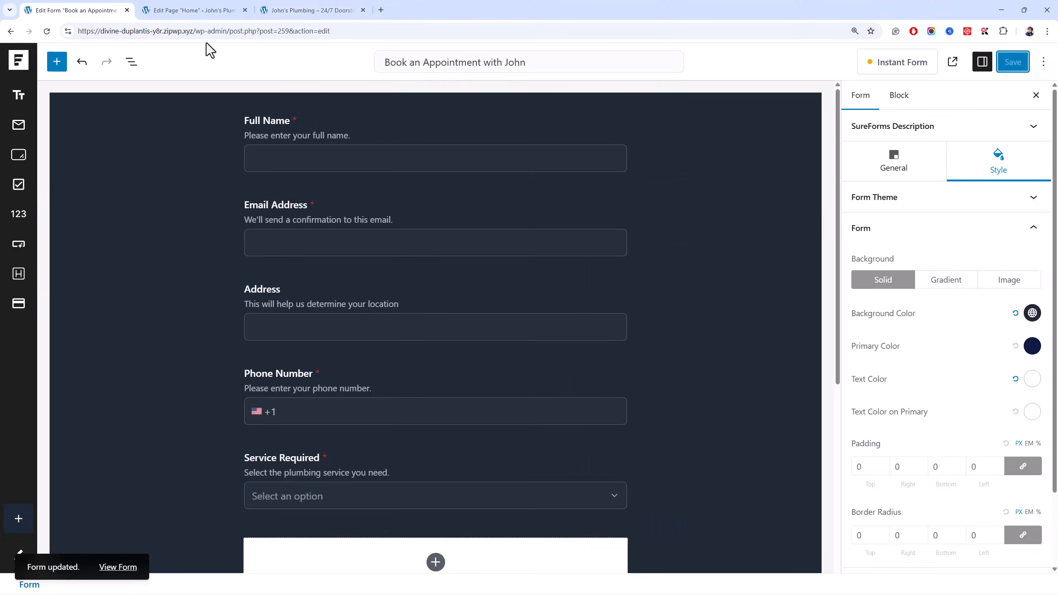
{"action": "left_click", "coordinate": [1032, 312]}
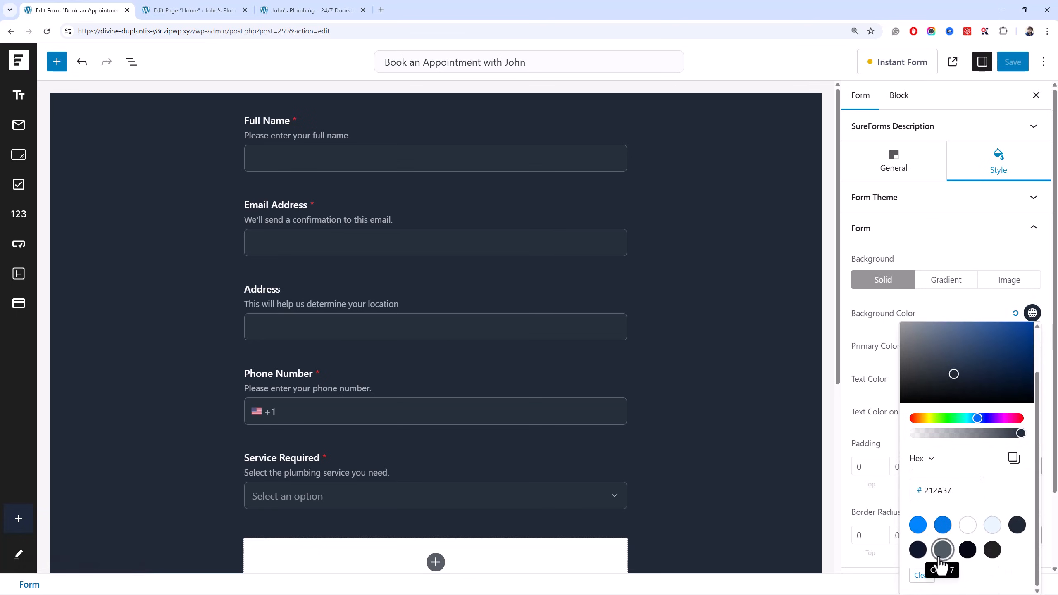
{"action": "left_click", "coordinate": [943, 549]}
{"action": "left_click", "coordinate": [1011, 62]}
{"action": "left_click", "coordinate": [346, 10]}
{"action": "left_click", "coordinate": [46, 31]}
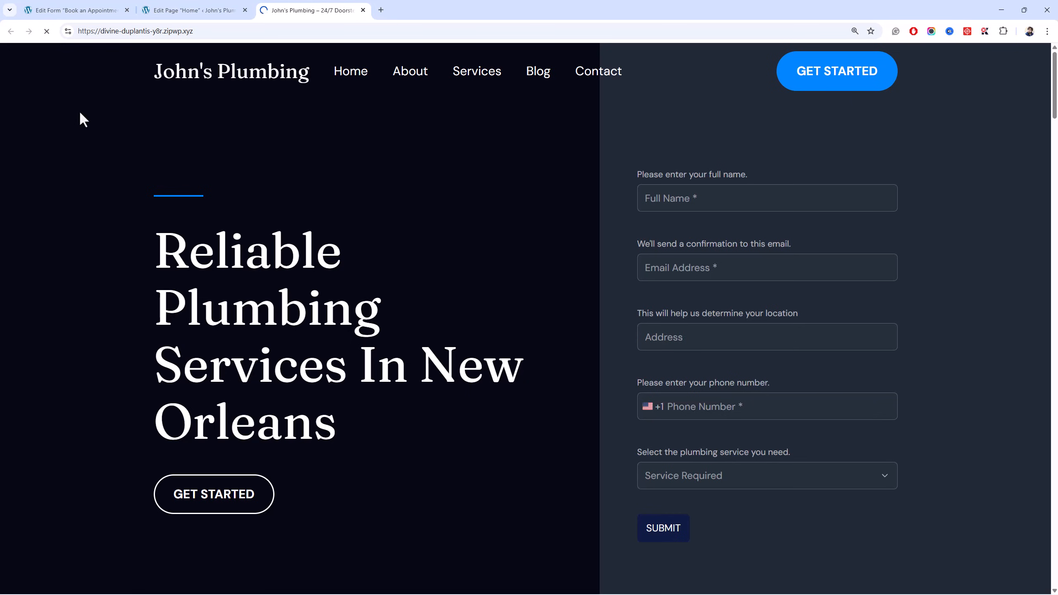
Try the near-black theme swatch as the form's background color, save the form and reload the live homepage.
{"action": "left_click", "coordinate": [89, 12]}
{"action": "left_click", "coordinate": [1032, 313]}
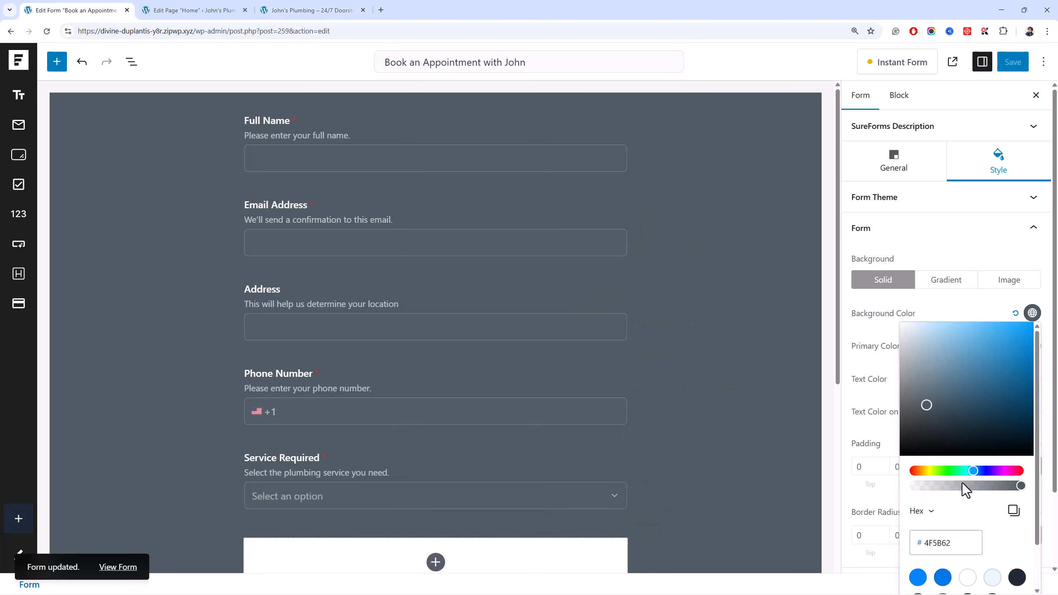
{"action": "left_click", "coordinate": [965, 552]}
{"action": "left_click", "coordinate": [1012, 62]}
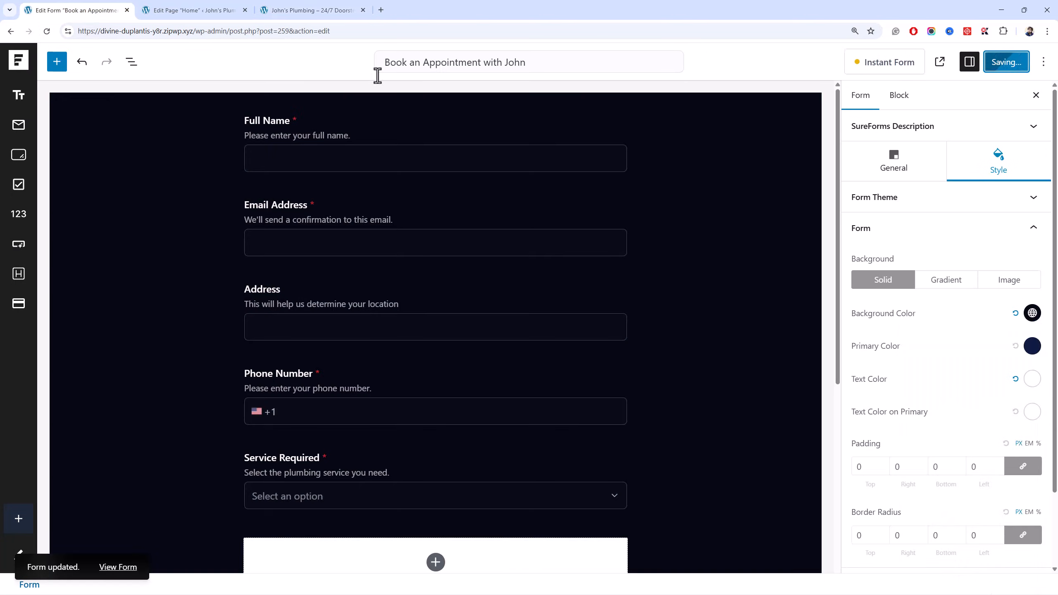
{"action": "left_click", "coordinate": [310, 10]}
{"action": "left_click", "coordinate": [47, 31]}
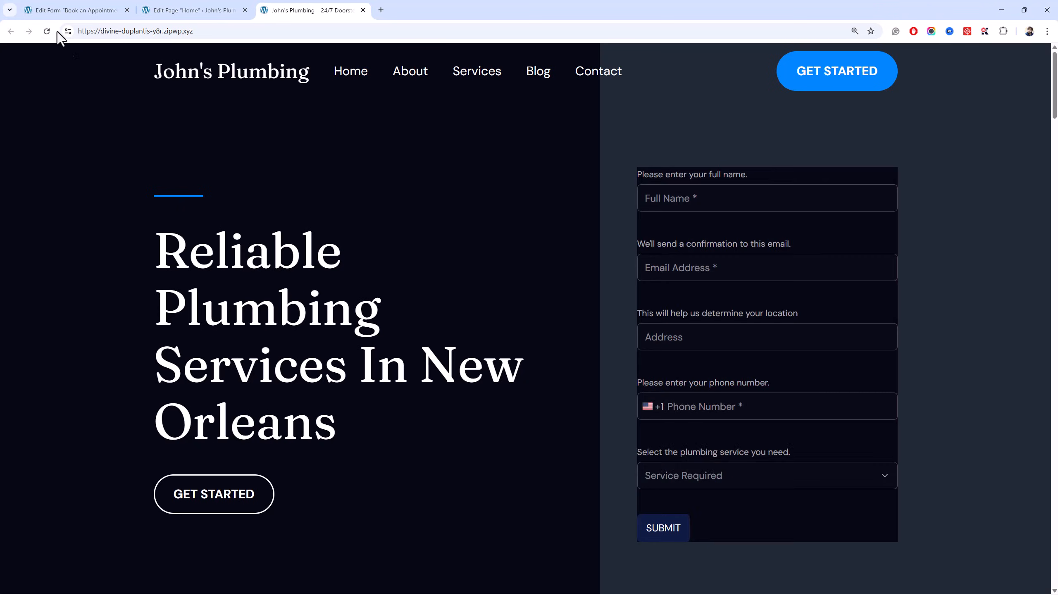
Reset the form's background color, reapply the dark slate theme swatch, save the form and return to the live homepage.
{"action": "left_click", "coordinate": [63, 6]}
{"action": "left_click", "coordinate": [1016, 314]}
{"action": "left_click", "coordinate": [1031, 315]}
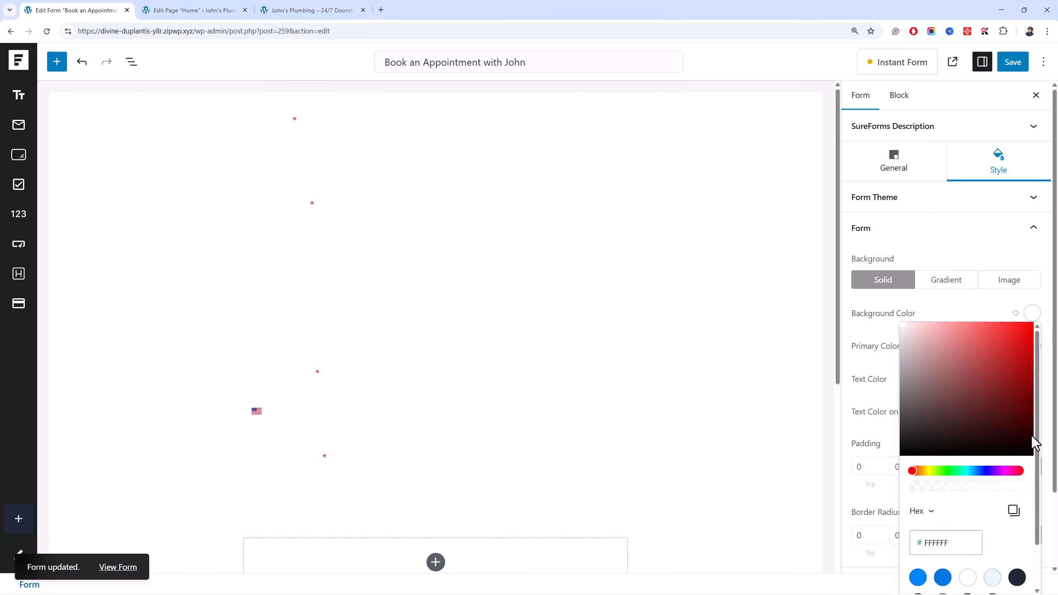
{"action": "left_click", "coordinate": [1020, 576]}
{"action": "left_click", "coordinate": [1013, 62]}
{"action": "left_click", "coordinate": [307, 7]}
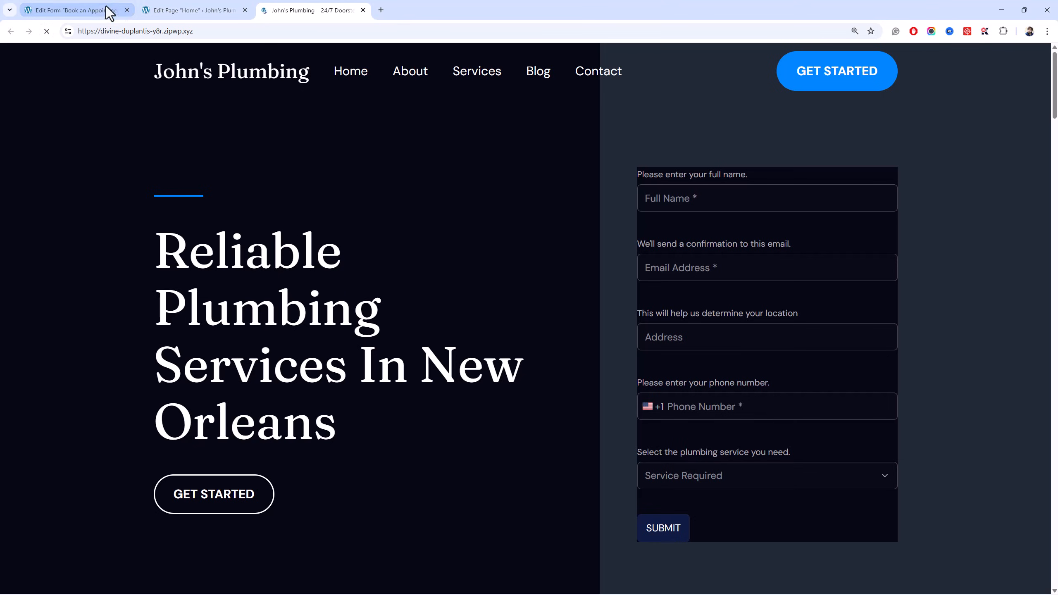
Pick a slightly lighter slate blue for the form's background color, save the form and reload the live homepage.
{"action": "left_click", "coordinate": [117, 12]}
{"action": "left_click", "coordinate": [1032, 315]}
{"action": "left_click", "coordinate": [951, 420]}
{"action": "left_click", "coordinate": [1008, 70]}
{"action": "left_click", "coordinate": [307, 8]}
{"action": "left_click", "coordinate": [46, 31]}
Set the form's padding to 15 px and its border radius to 12 px, save the form and reload the live homepage.
{"action": "left_click", "coordinate": [56, 8]}
{"action": "scroll", "coordinate": [932, 369], "scroll_direction": "down", "scroll_amount": 2}
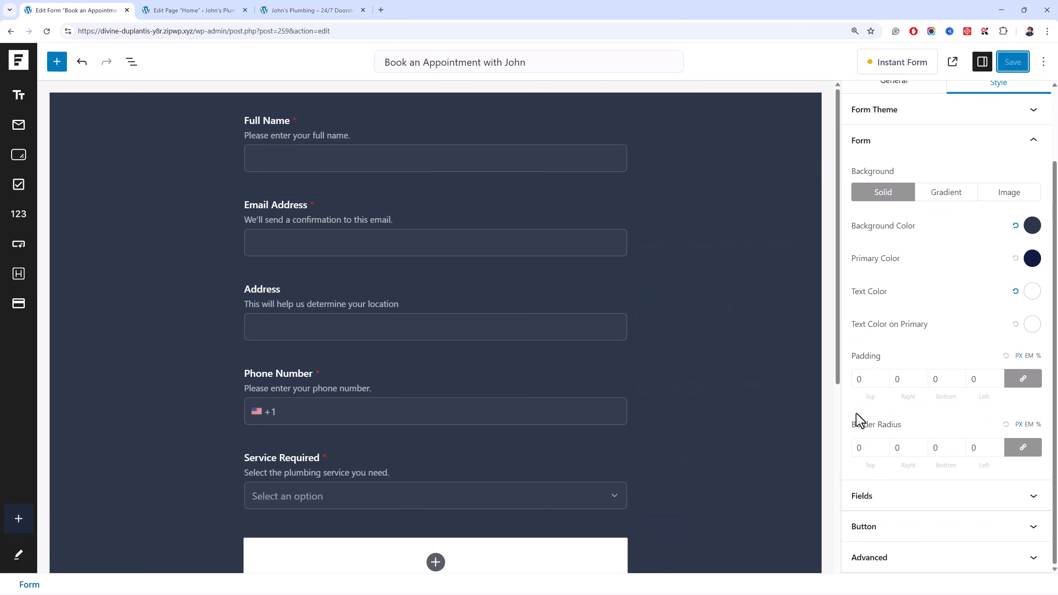
{"action": "type", "text": "15"}
{"action": "double_click", "coordinate": [853, 448]}
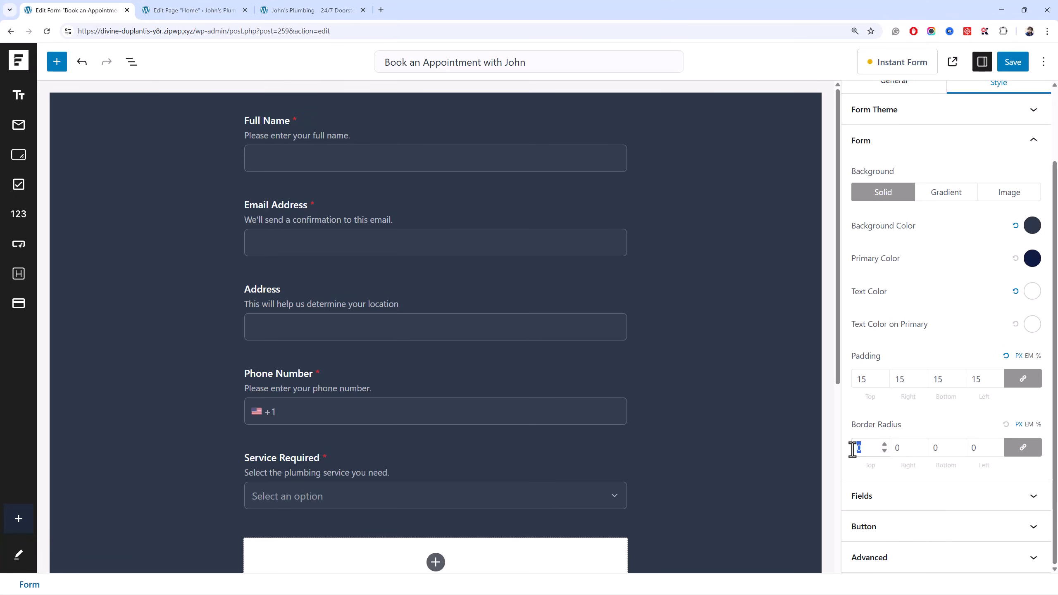
{"action": "type", "text": "12"}
{"action": "left_click", "coordinate": [1012, 62]}
{"action": "left_click", "coordinate": [325, 8]}
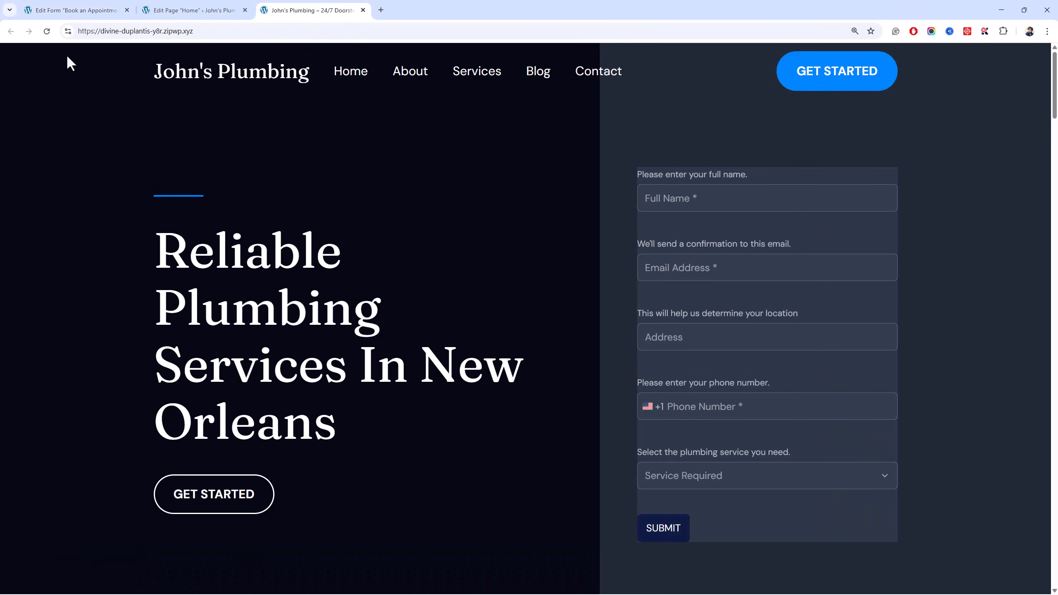
{"action": "left_click", "coordinate": [47, 31]}
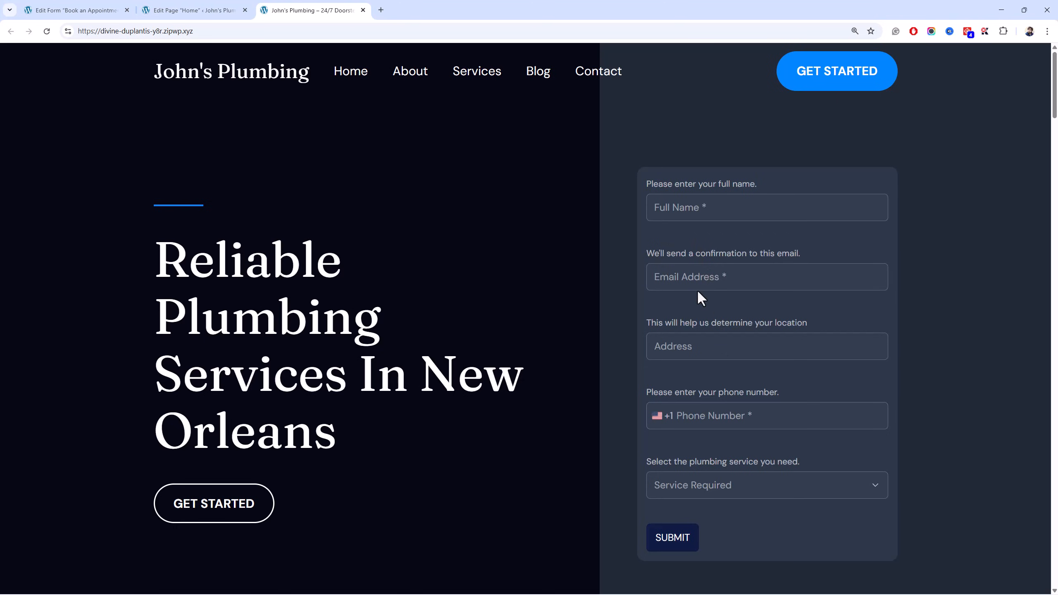
Inspect the live booking form's markup, select its form element and copy the CSS selector .srfm-form.
{"action": "right_click", "coordinate": [693, 227]}
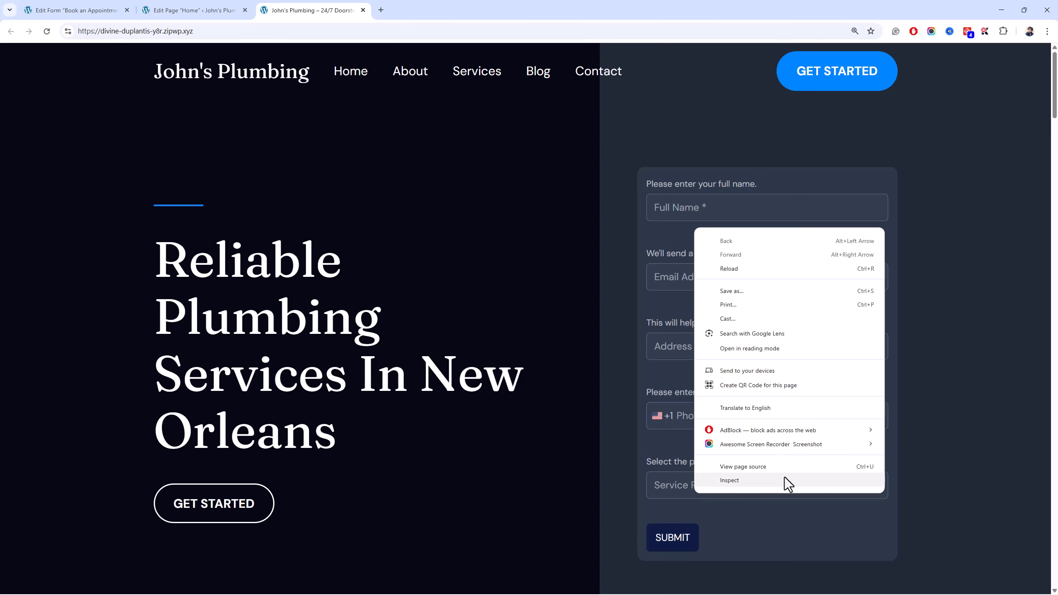
{"action": "left_click", "coordinate": [784, 478]}
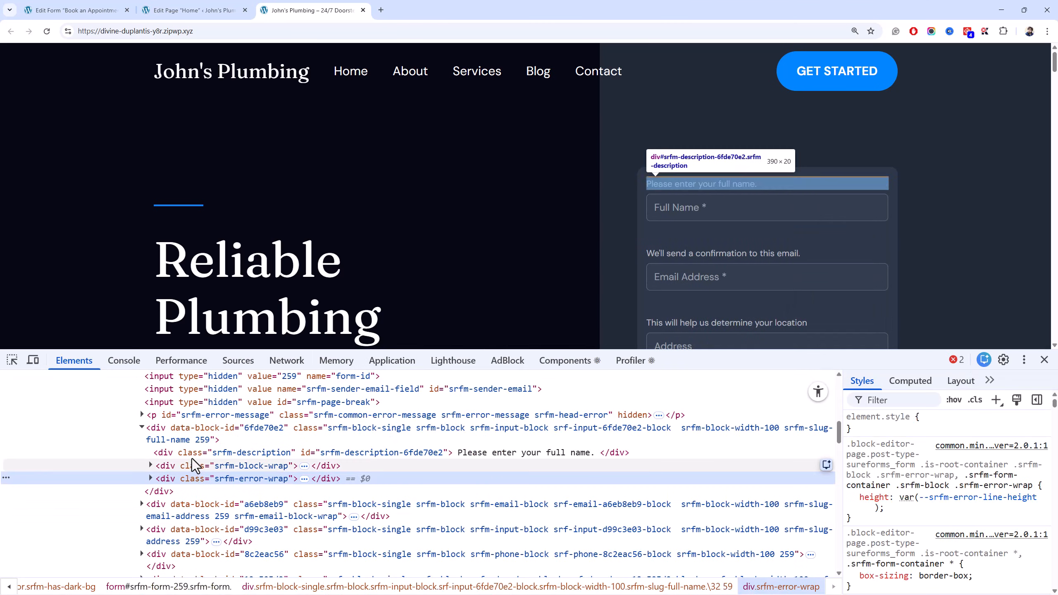
{"action": "scroll", "coordinate": [174, 450], "scroll_direction": "up", "scroll_amount": 3}
{"action": "left_click", "coordinate": [200, 487]}
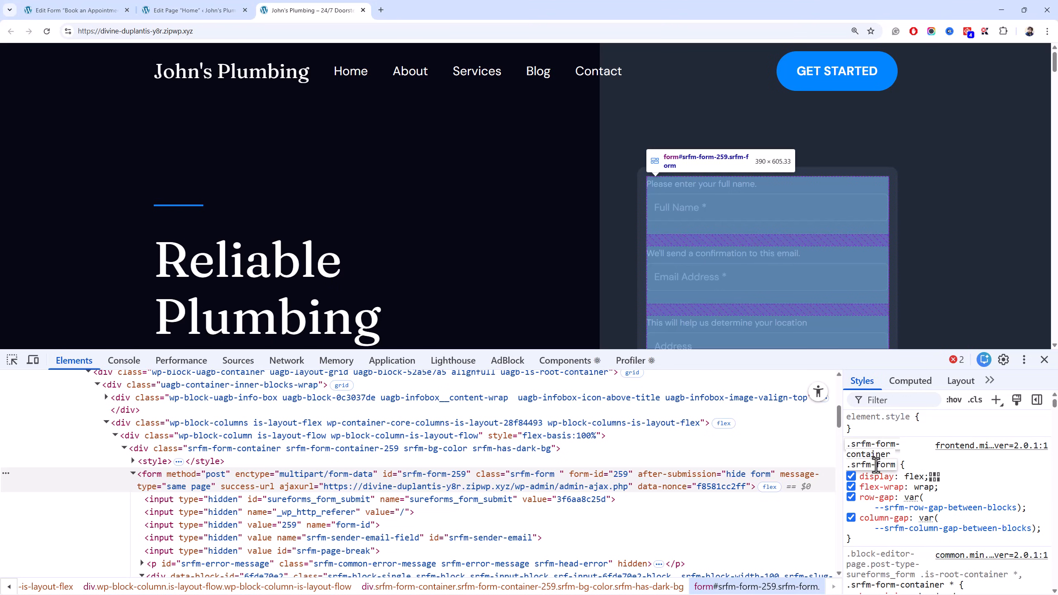
{"action": "left_click_drag", "start_coordinate": [894, 466], "coordinate": [845, 463]}
{"action": "key", "text": "ctrl+c"}
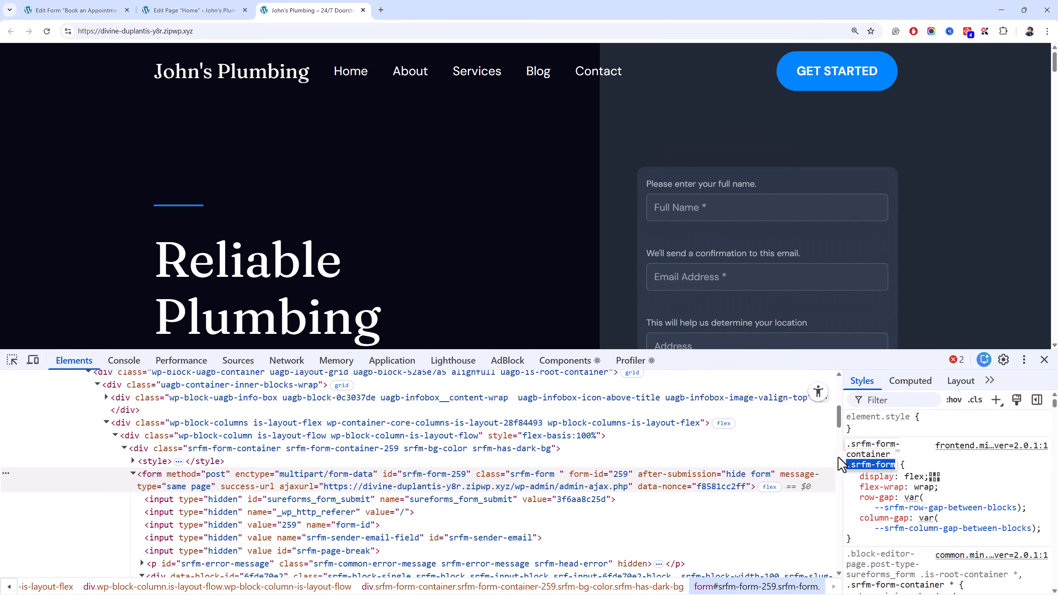
Open the form's Custom CSS settings in the form editor and insert the copied selector .srfm-form.
{"action": "left_click", "coordinate": [89, 9]}
{"action": "left_click", "coordinate": [946, 333]}
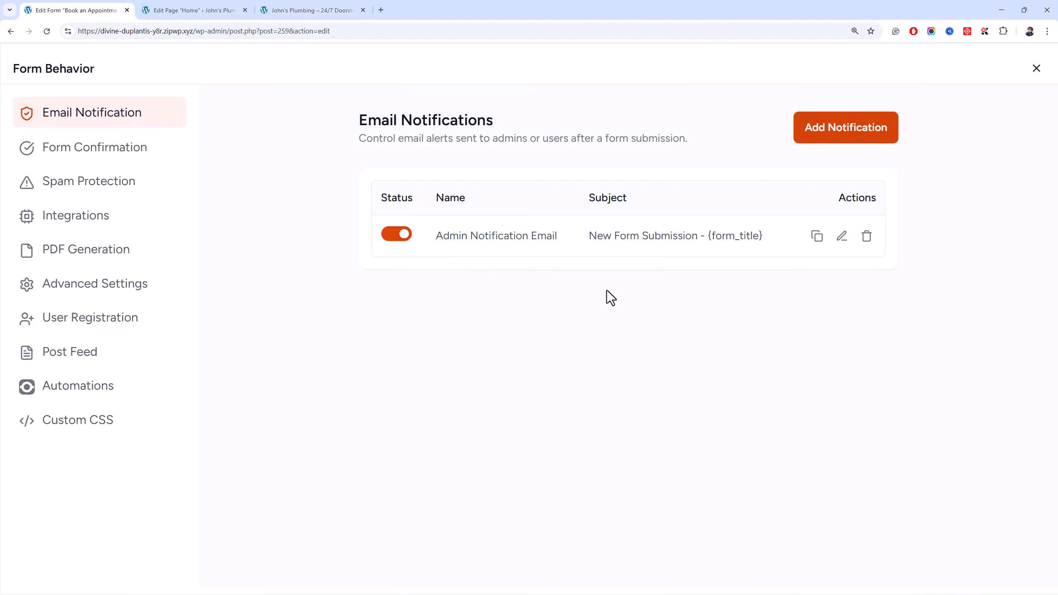
{"action": "left_click", "coordinate": [123, 396]}
{"action": "left_click", "coordinate": [110, 435]}
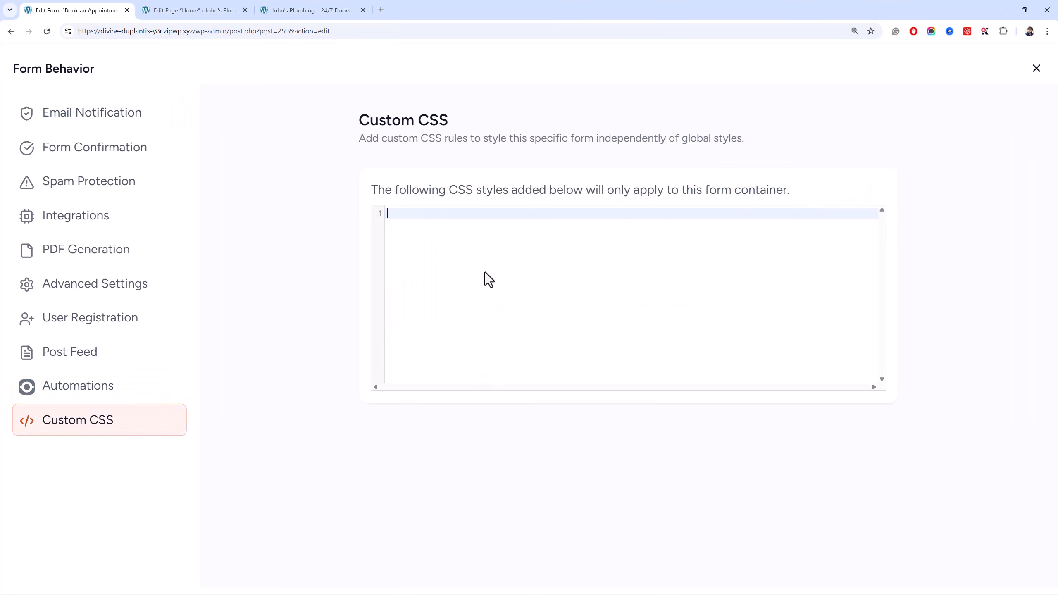
{"action": "type", "text": "..srfm-form"}
{"action": "key", "text": "BackSpace"}
{"action": "key", "text": "BackSpace"}
{"action": "key", "text": "BackSpace"}
{"action": "key", "text": "BackSpace"}
{"action": "key", "text": "BackSpace"}
{"action": "key", "text": "BackSpace"}
{"action": "key", "text": "BackSpace"}
{"action": "key", "text": "BackSpace"}
{"action": "key", "text": "BackSpace"}
{"action": "key", "text": "BackSpace"}
{"action": "key", "text": "BackSpace"}
{"action": "key", "text": "BackSpace"}
{"action": "key", "text": "ctrl+v"}
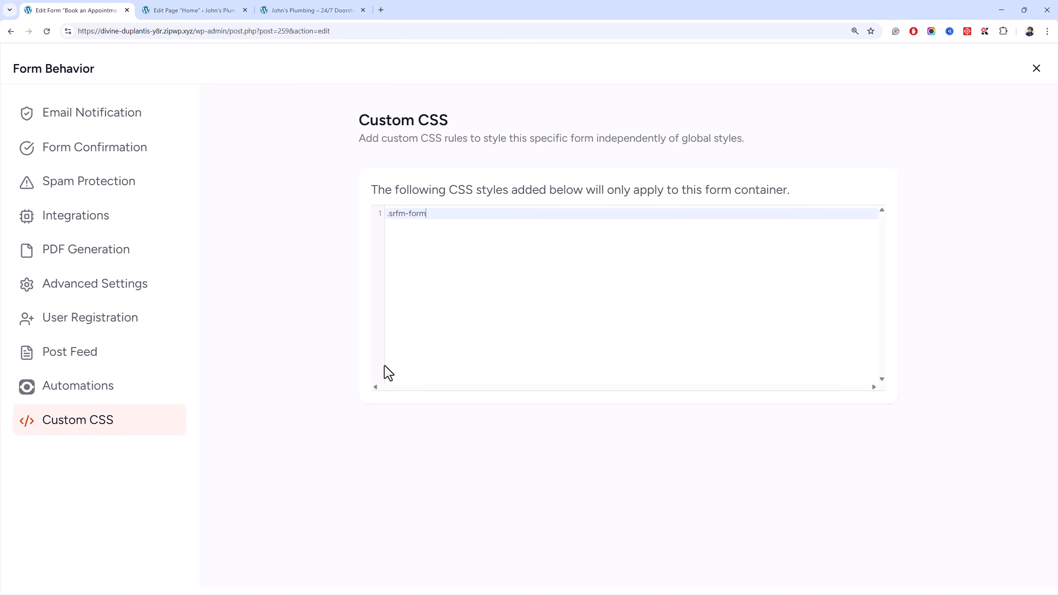
Complete the .srfm-form rule with gap: 0px !important;, close the form settings and save the form.
{"action": "type", "text": "{"}
{"action": "key", "text": "Return"}
{"action": "type", "text": "gap: "}
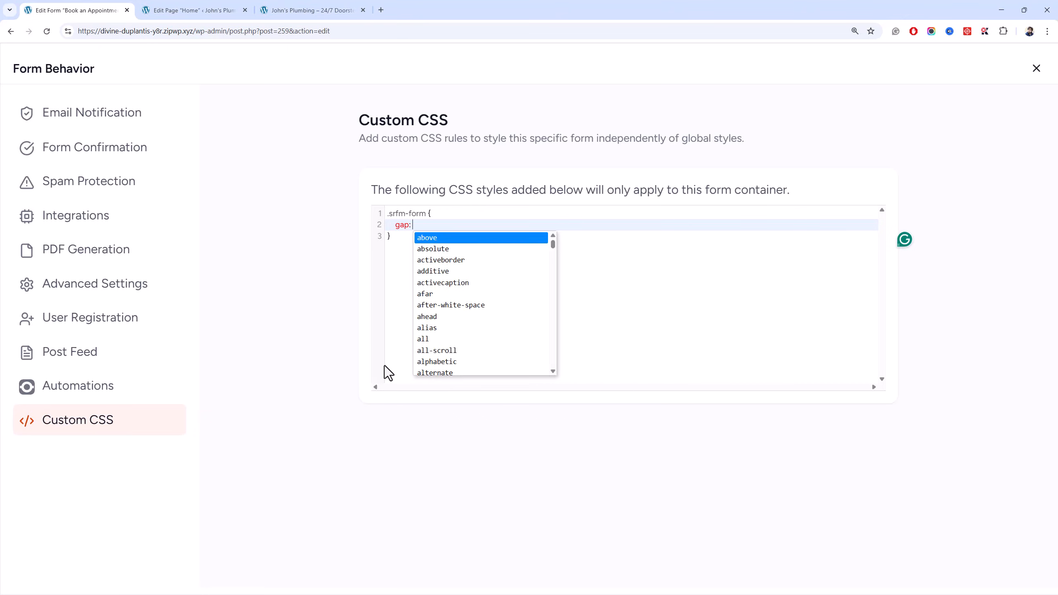
{"action": "type", "text": "0px !important;"}
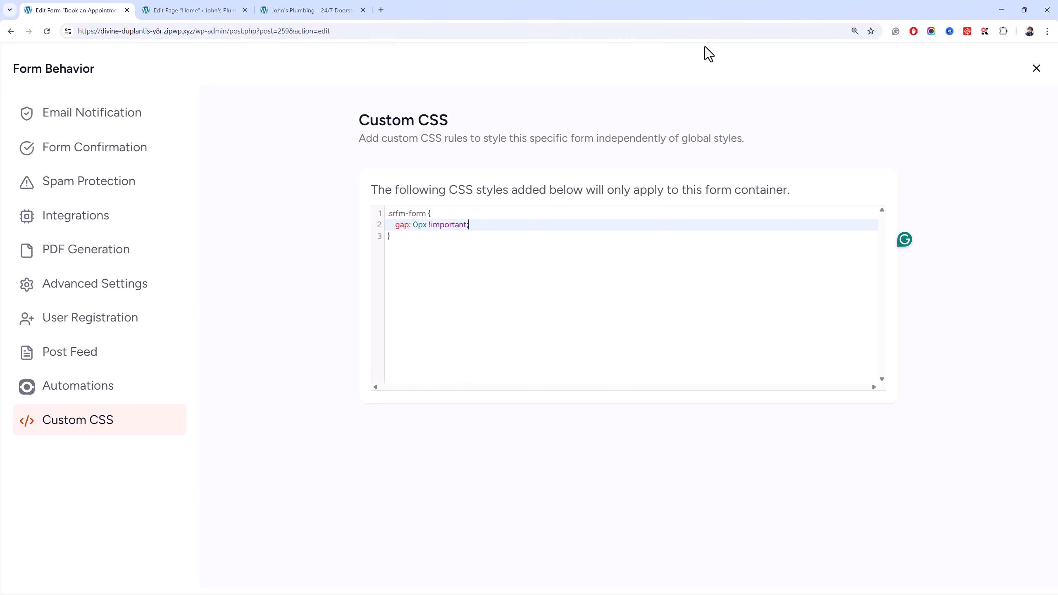
{"action": "left_click", "coordinate": [1036, 68]}
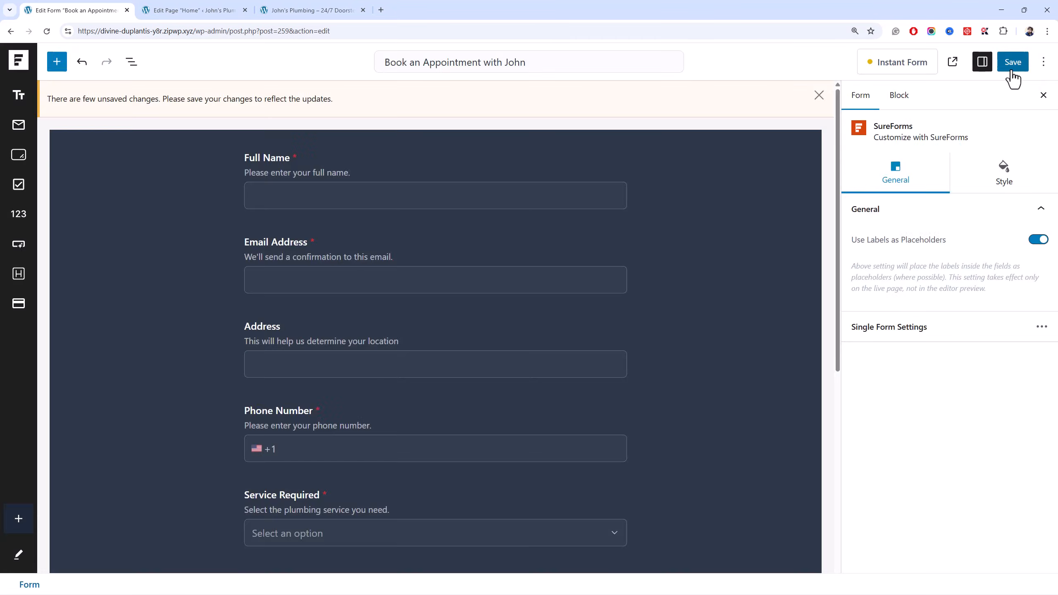
{"action": "left_click", "coordinate": [1007, 67]}
Reload the live homepage to check the spacing between the form's fields and close the developer tools.
{"action": "left_click", "coordinate": [302, 10]}
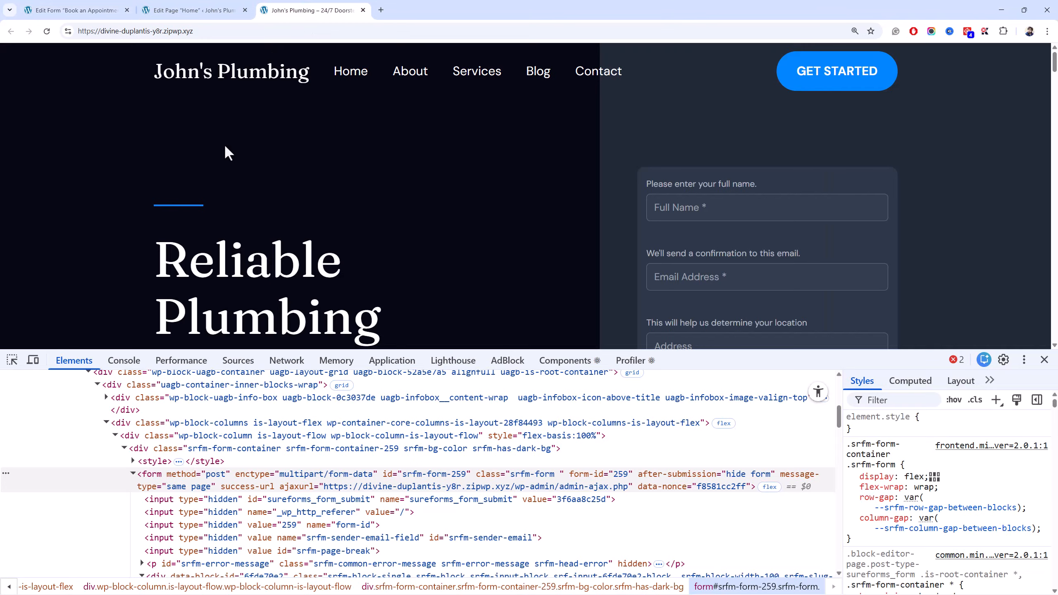
{"action": "key", "text": "ctrl+r"}
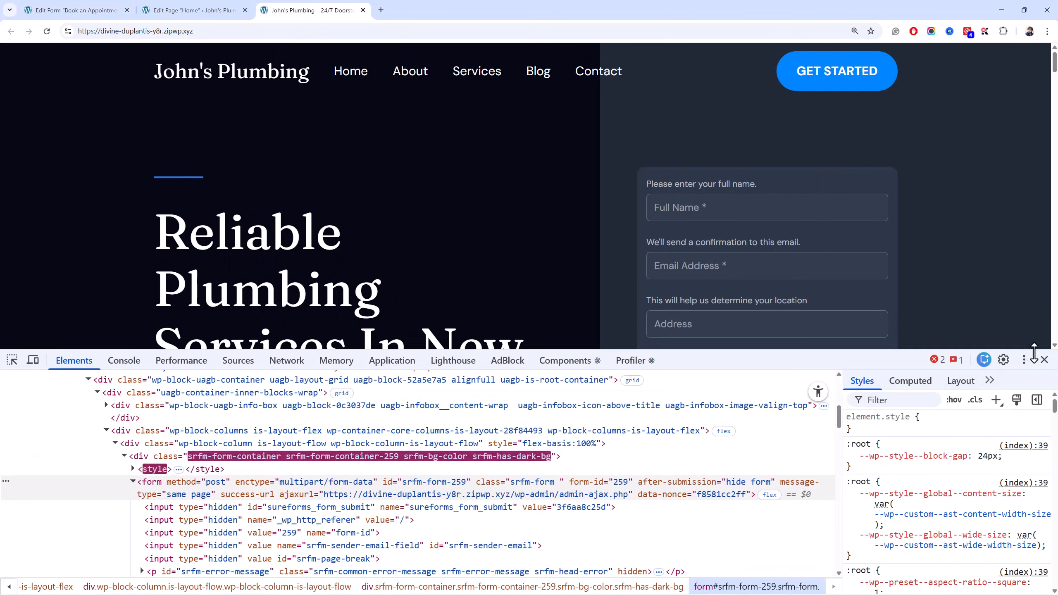
{"action": "key", "text": "F12"}
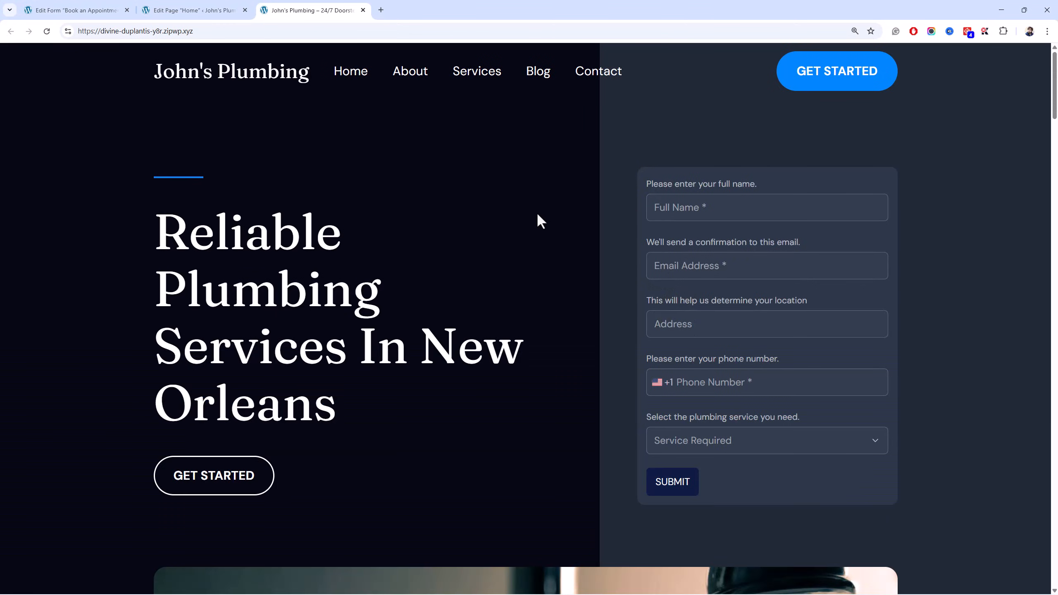
Set the form's submit button alignment to full width, save the form and reload the live homepage.
{"action": "key", "text": "ctrl+1"}
{"action": "left_click", "coordinate": [894, 524]}
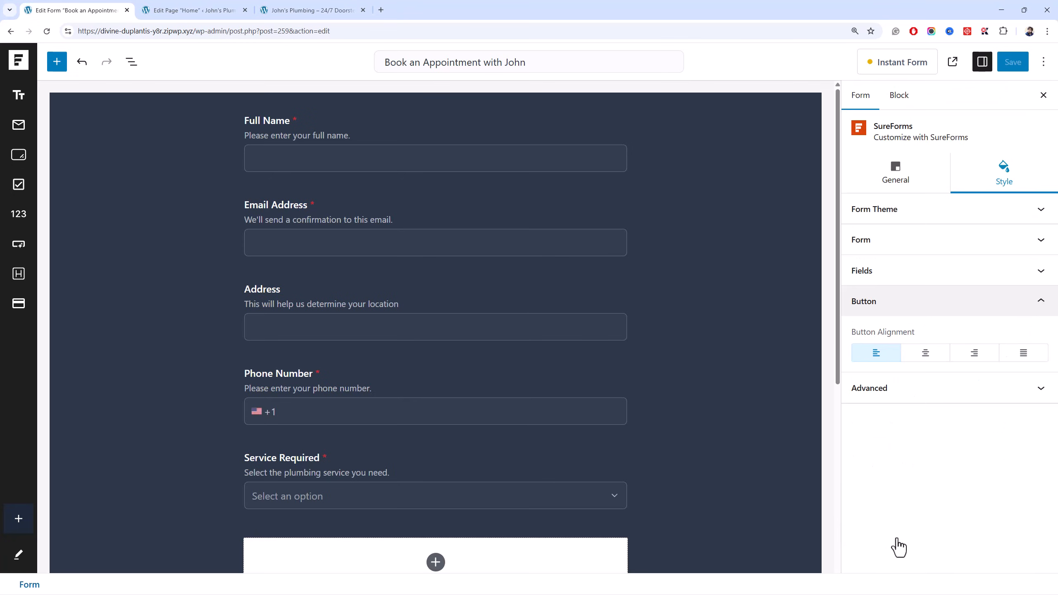
{"action": "left_click", "coordinate": [1022, 355]}
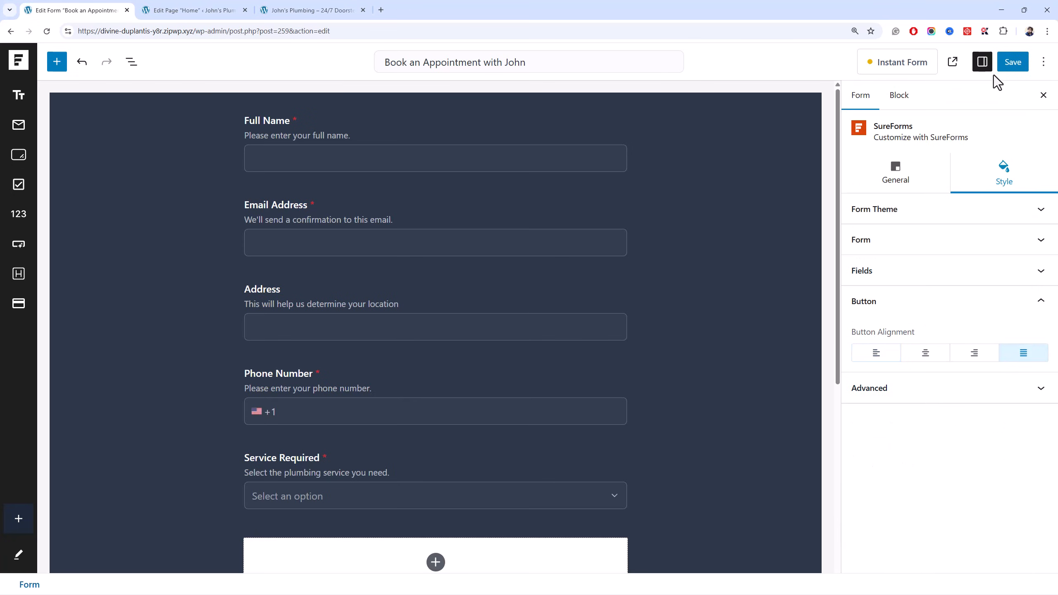
{"action": "left_click", "coordinate": [1005, 67]}
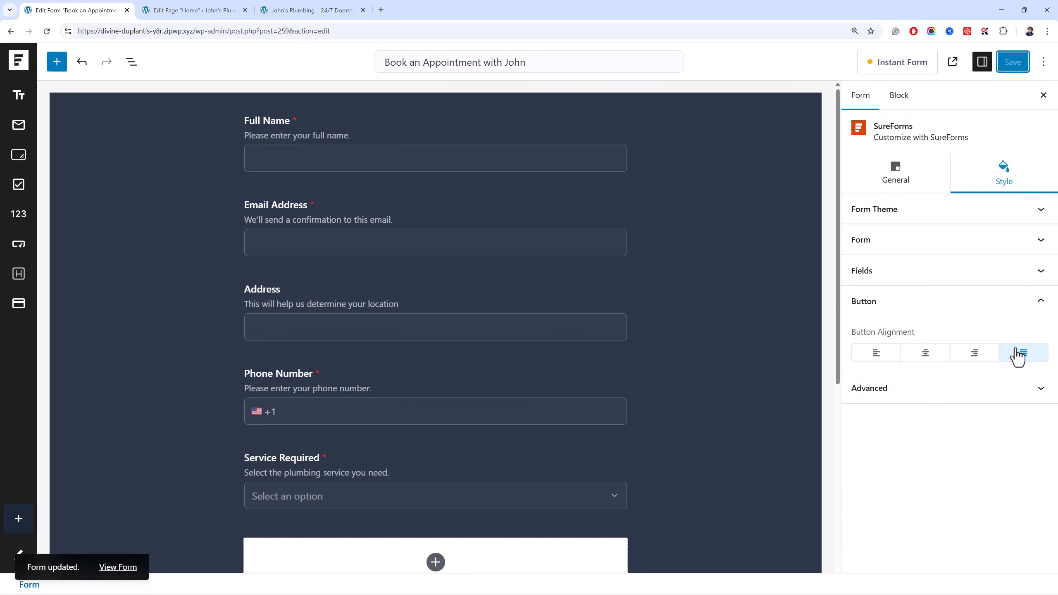
{"action": "left_click", "coordinate": [310, 10]}
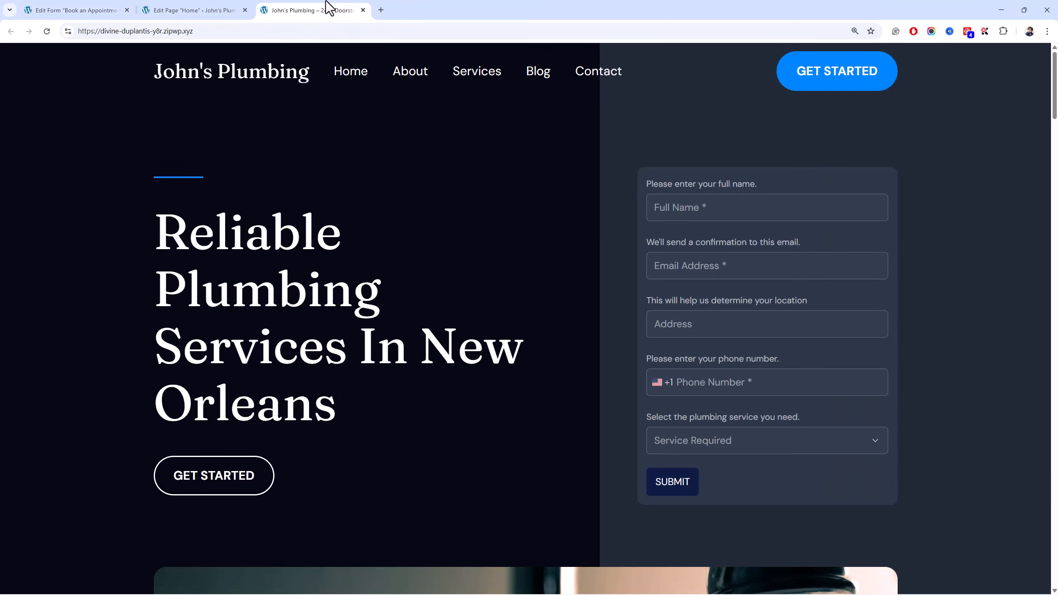
{"action": "left_click", "coordinate": [47, 31]}
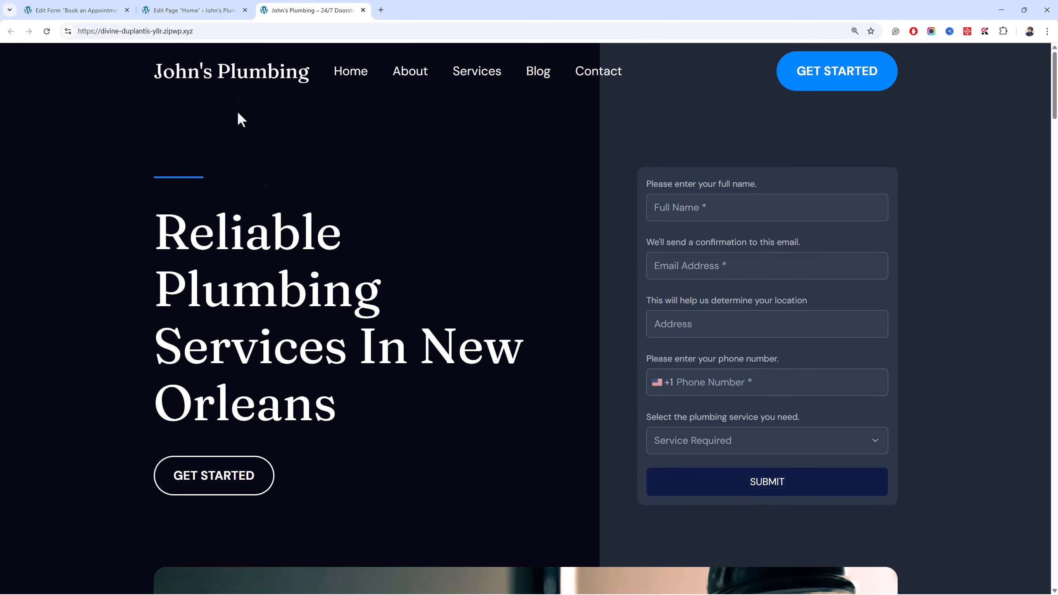
Set the form's primary color to the second blue in the global palette and save the form.
{"action": "left_click", "coordinate": [121, 11]}
{"action": "scroll", "coordinate": [355, 426], "scroll_direction": "down", "scroll_amount": 3}
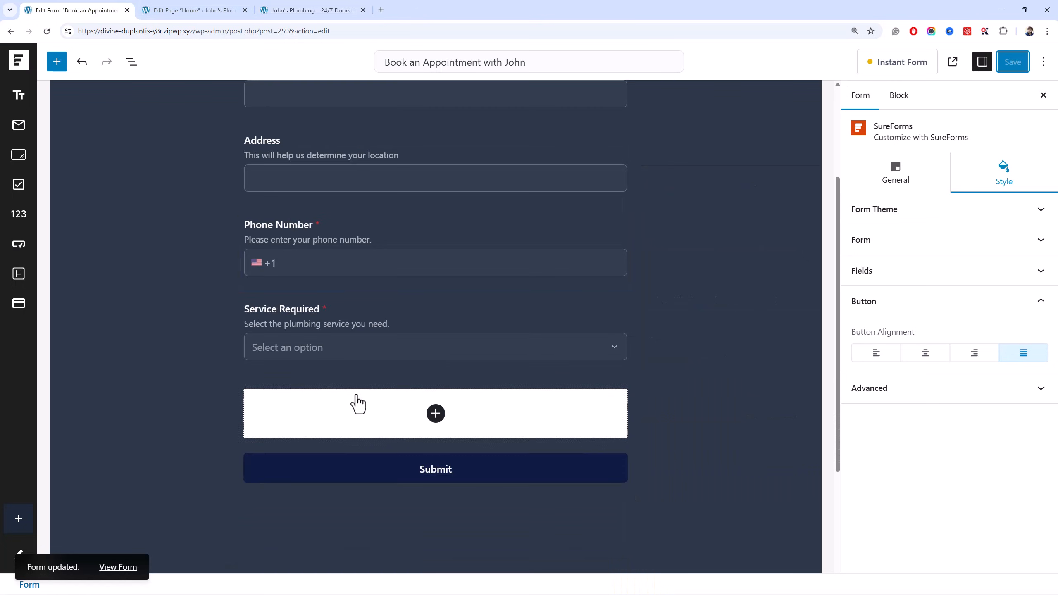
{"action": "left_click", "coordinate": [958, 240]}
{"action": "scroll", "coordinate": [1032, 267], "scroll_direction": "down", "scroll_amount": 2}
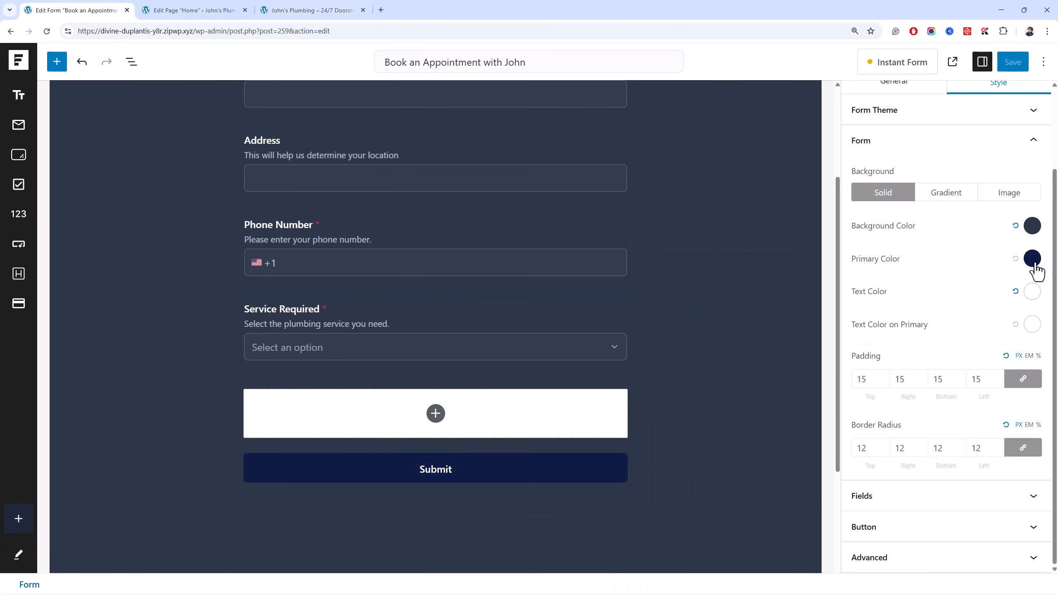
{"action": "left_click", "coordinate": [1032, 258]}
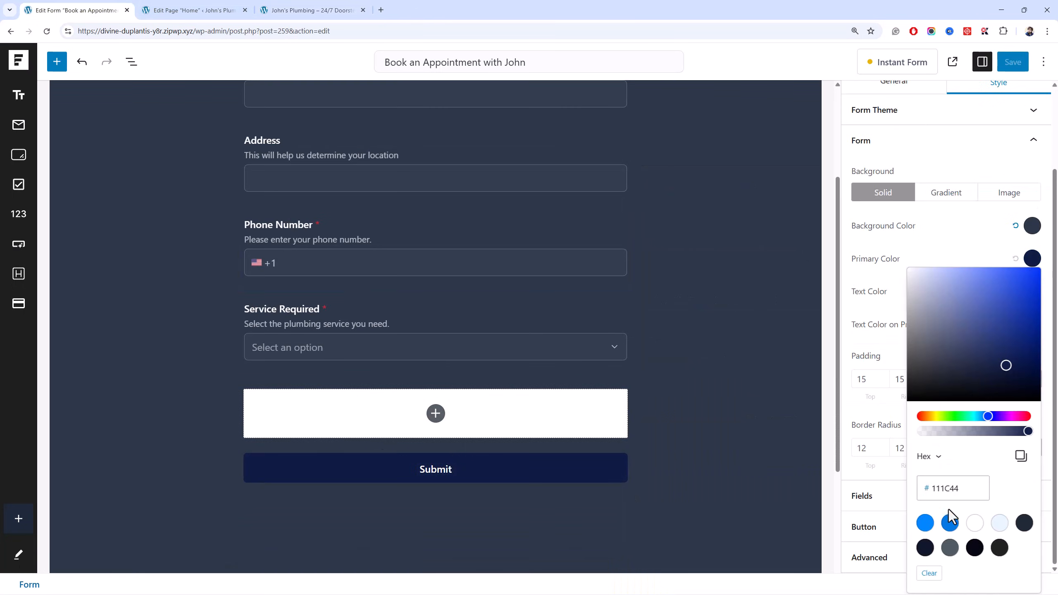
{"action": "left_click", "coordinate": [942, 523]}
{"action": "left_click", "coordinate": [1008, 64]}
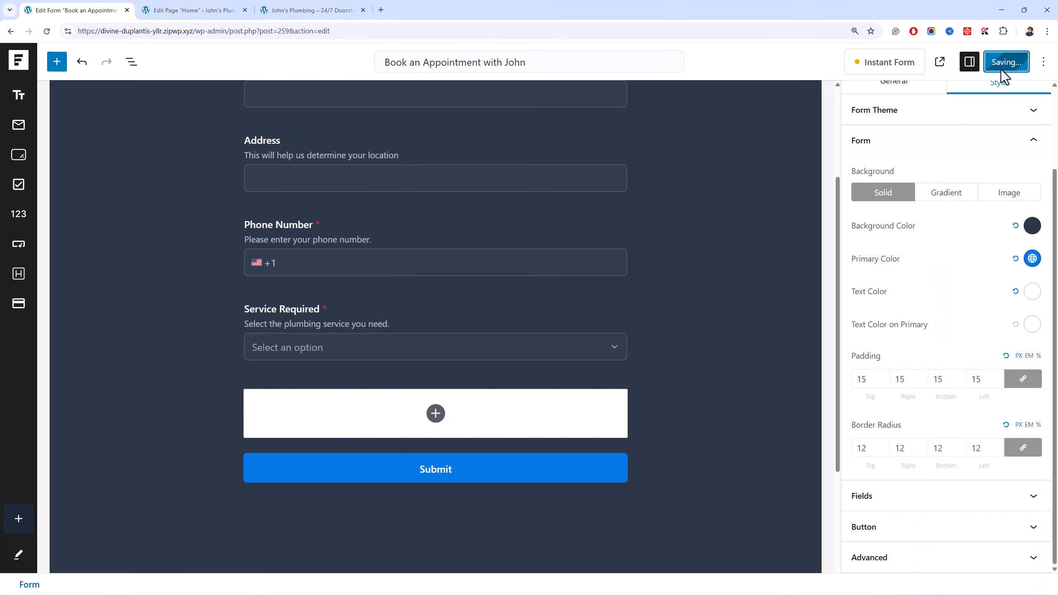
Check the restyled form on the live homepage, including its Service Required dropdown options.
{"action": "left_click", "coordinate": [311, 10]}
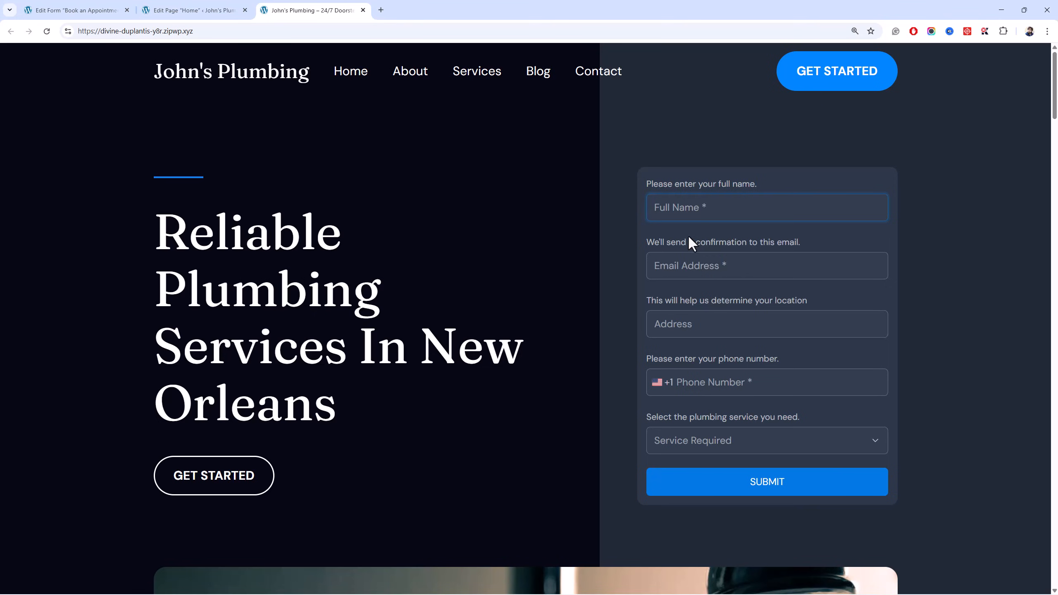
{"action": "left_click", "coordinate": [768, 446]}
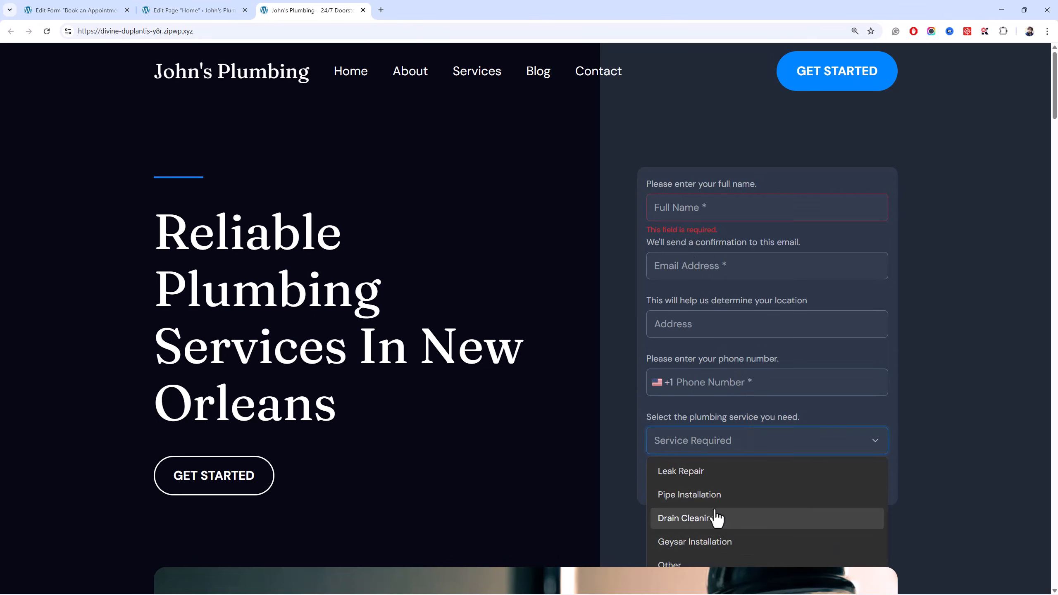
{"action": "left_click", "coordinate": [502, 363]}
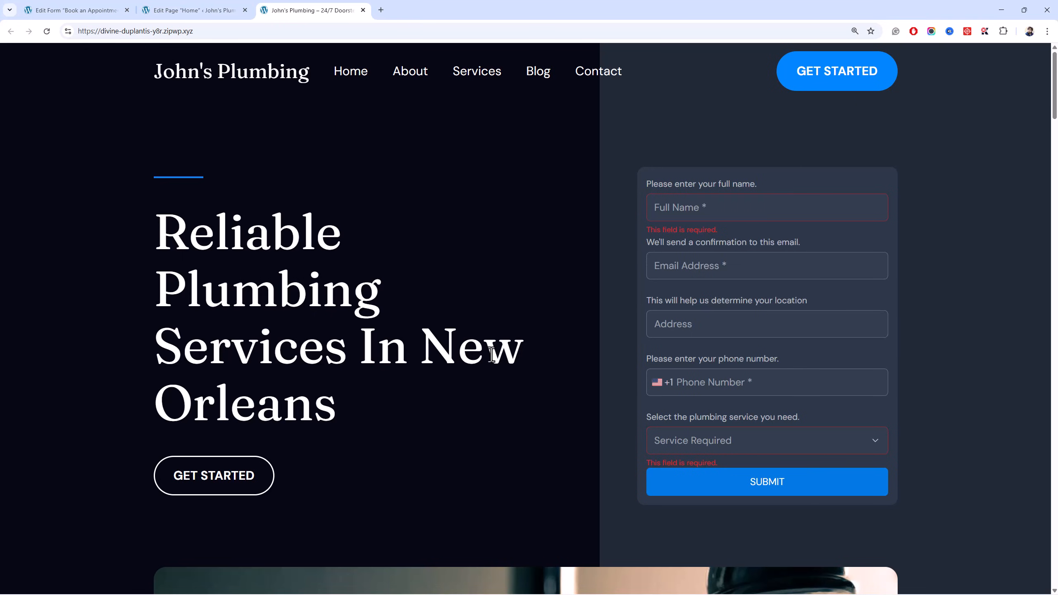
Open the SureForms entries list in the WordPress admin and compare it with the live homepage before submitting the form.
{"action": "left_click", "coordinate": [118, 9]}
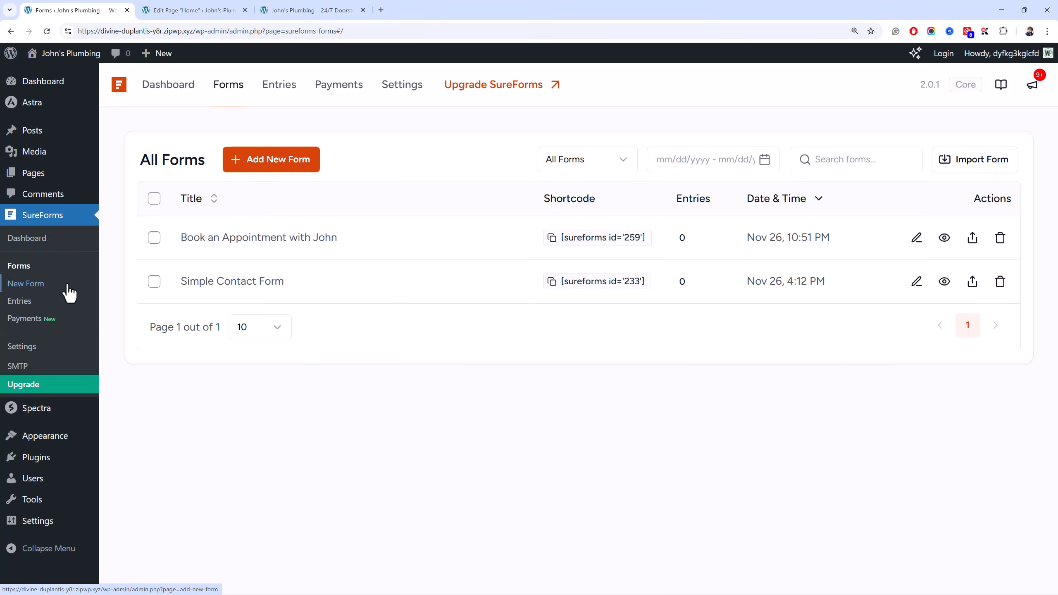
{"action": "left_click", "coordinate": [69, 309]}
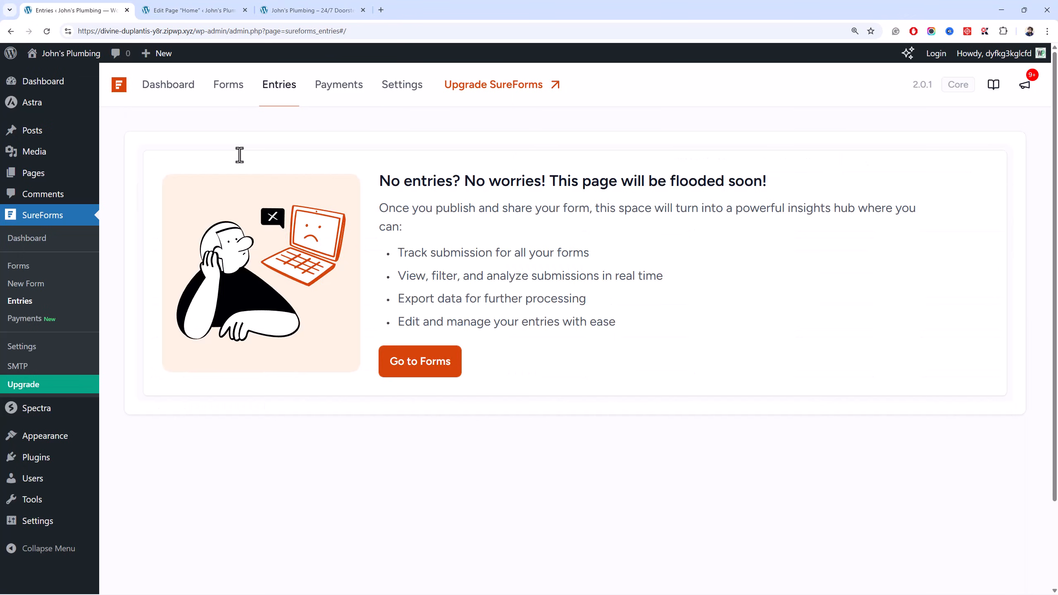
{"action": "left_click", "coordinate": [300, 10]}
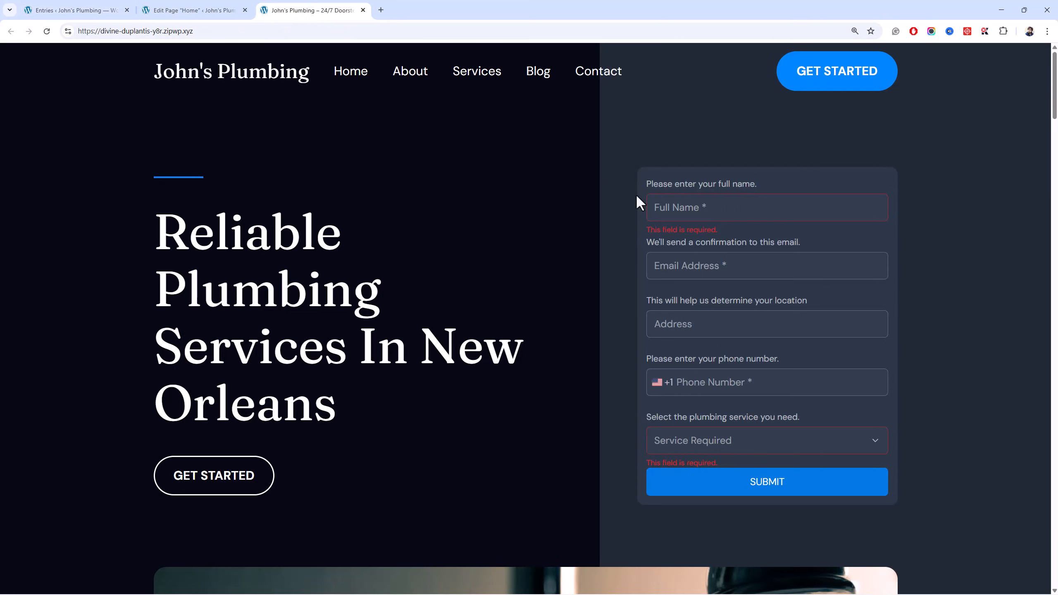
{"action": "left_click", "coordinate": [77, 9]}
Submit a filled-in test booking through the live homepage form and view the confirmation message.
{"action": "left_click", "coordinate": [292, 10]}
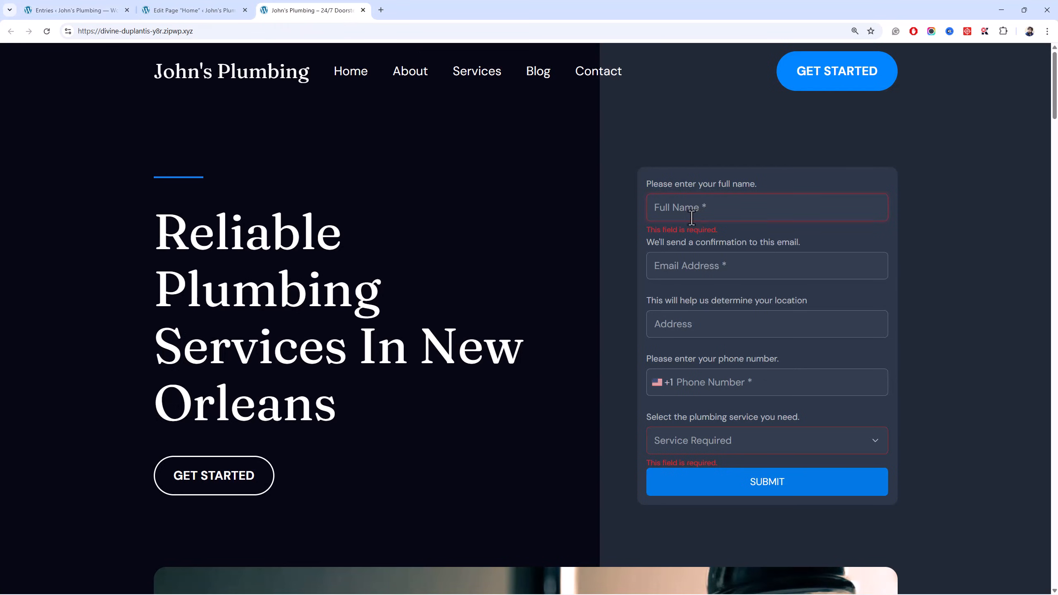
{"action": "left_click", "coordinate": [763, 492]}
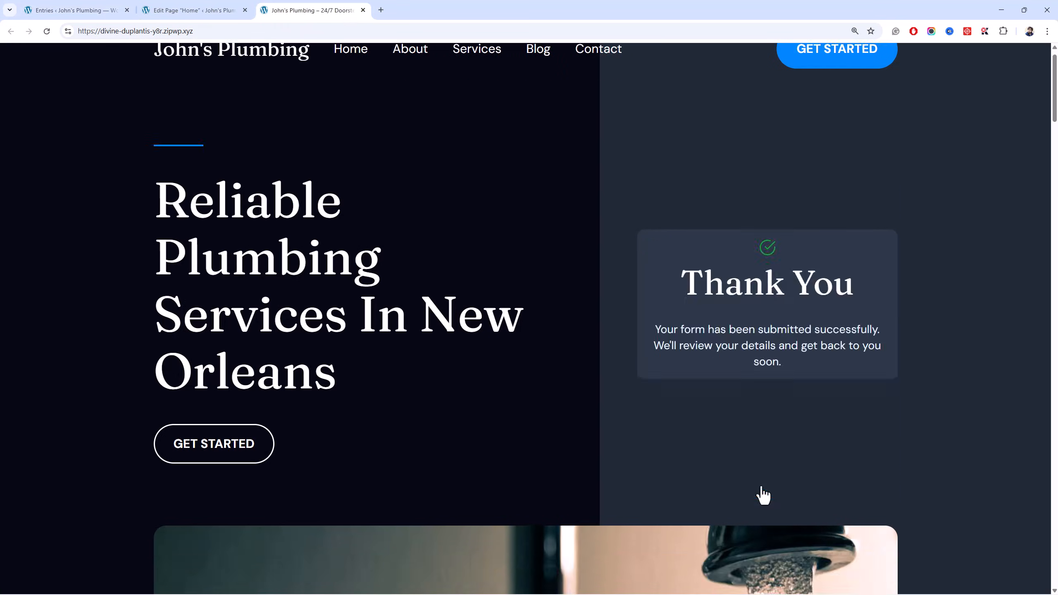
{"action": "scroll", "coordinate": [762, 495], "scroll_direction": "down", "scroll_amount": 4}
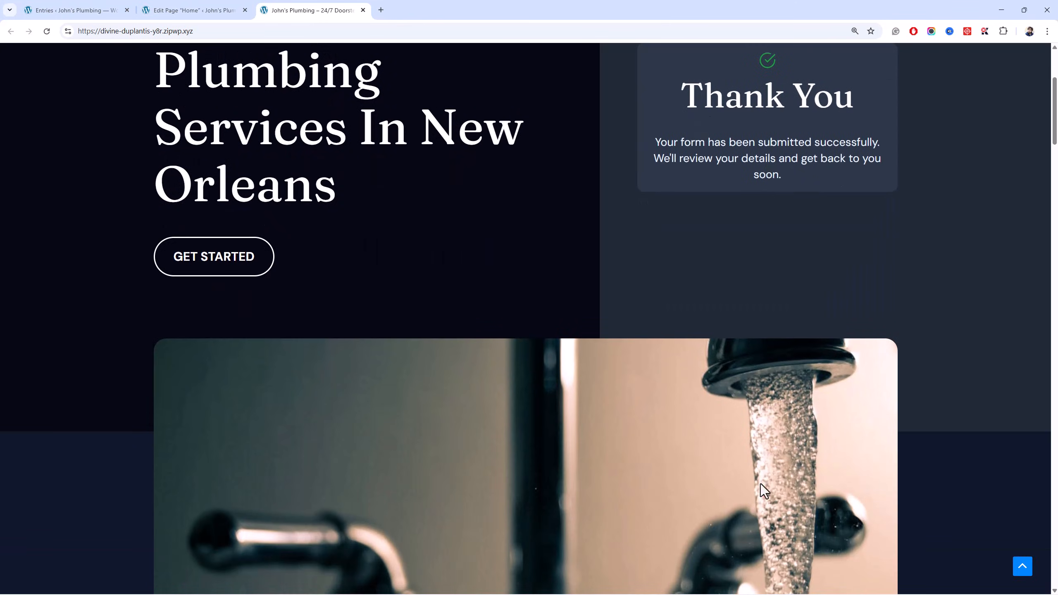
{"action": "scroll", "coordinate": [706, 381], "scroll_direction": "up", "scroll_amount": 3}
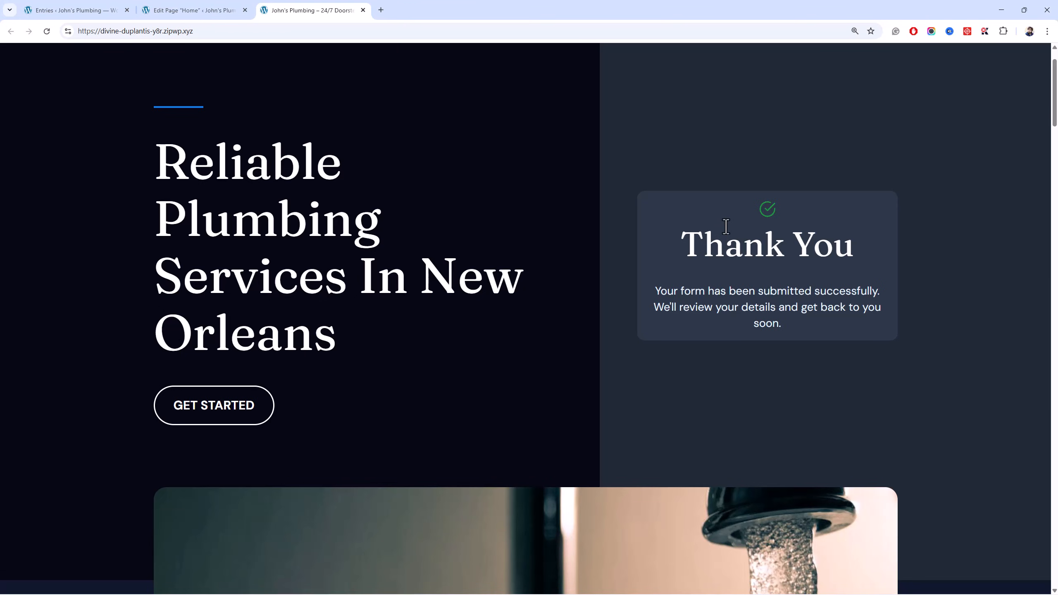
{"action": "scroll", "coordinate": [726, 218], "scroll_direction": "up", "scroll_amount": 1}
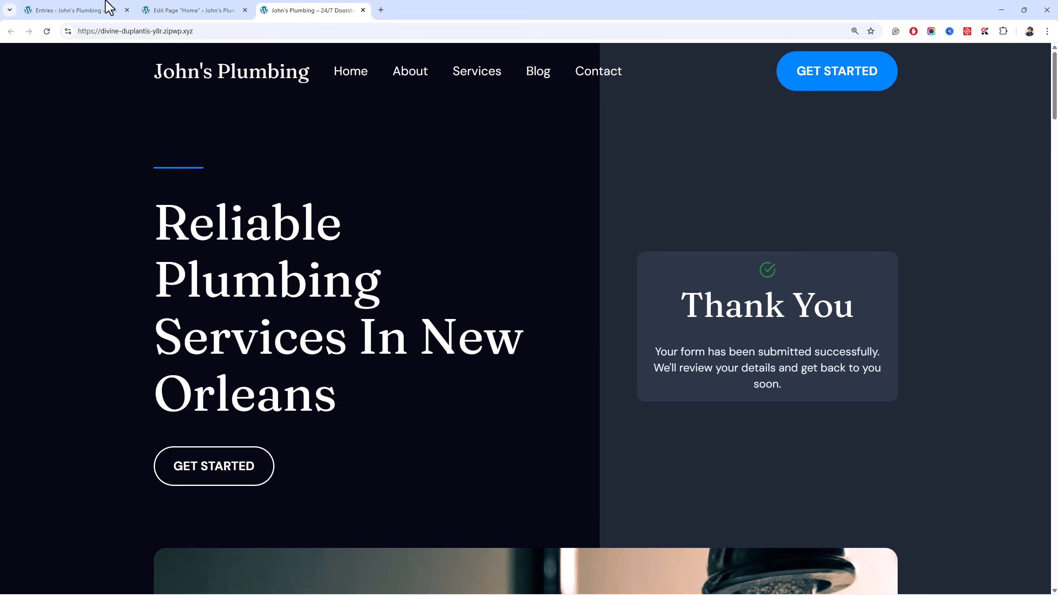
Reload the SureForms entries list, open the test booking's entry and review its data and submission info.
{"action": "left_click", "coordinate": [83, 7]}
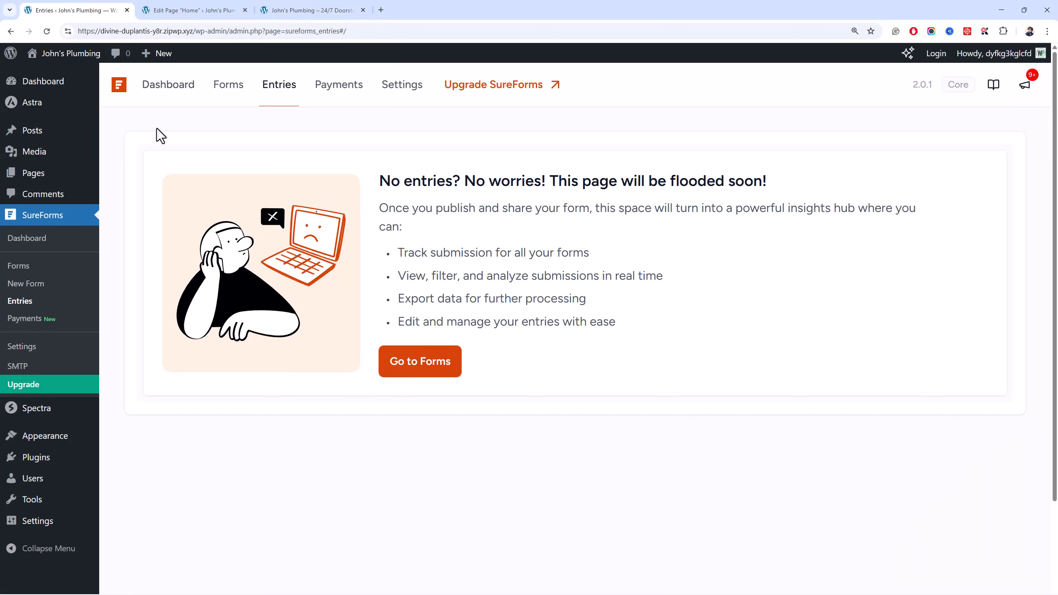
{"action": "left_click", "coordinate": [66, 312]}
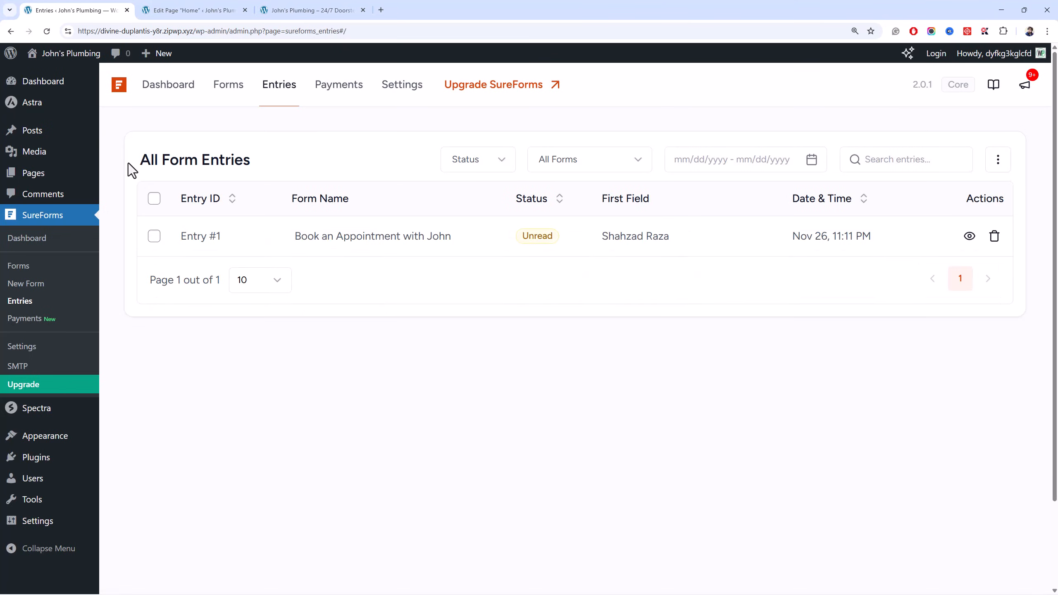
{"action": "left_click", "coordinate": [392, 237]}
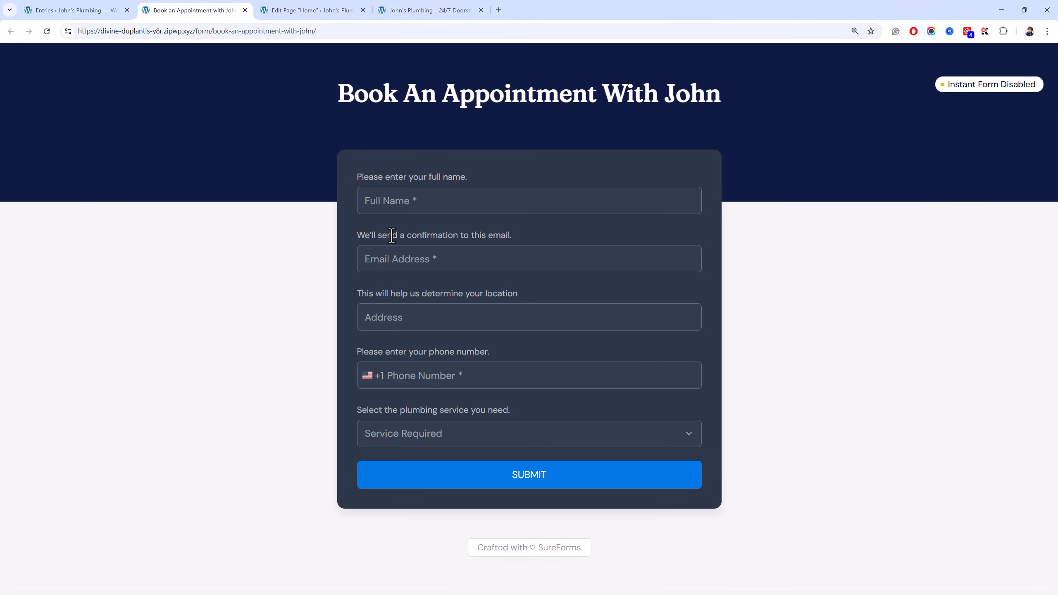
{"action": "left_click", "coordinate": [245, 10]}
{"action": "left_click", "coordinate": [218, 237]}
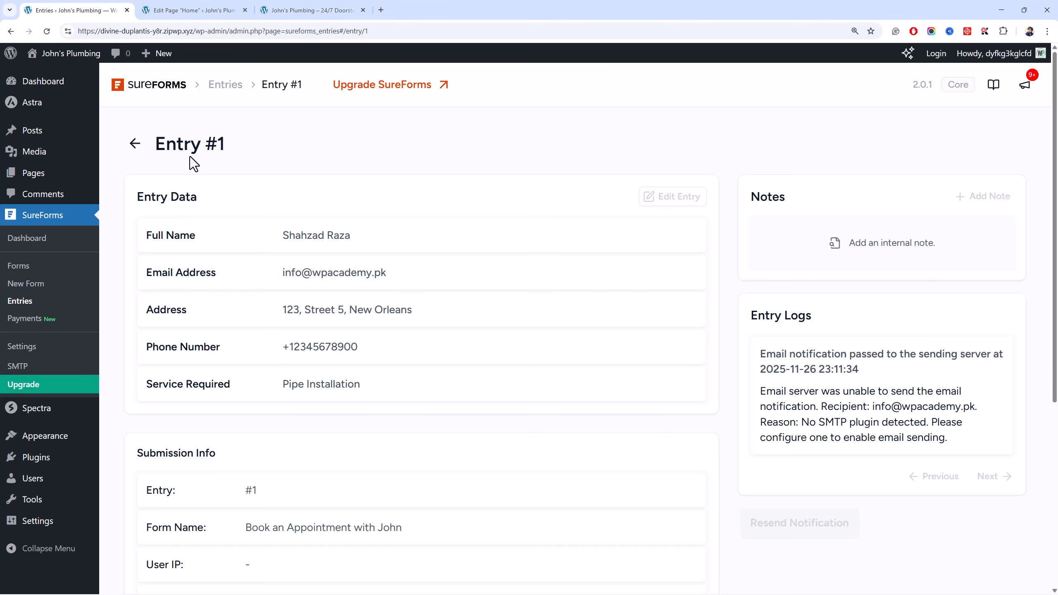
{"action": "scroll", "coordinate": [194, 157], "scroll_direction": "down", "scroll_amount": 7}
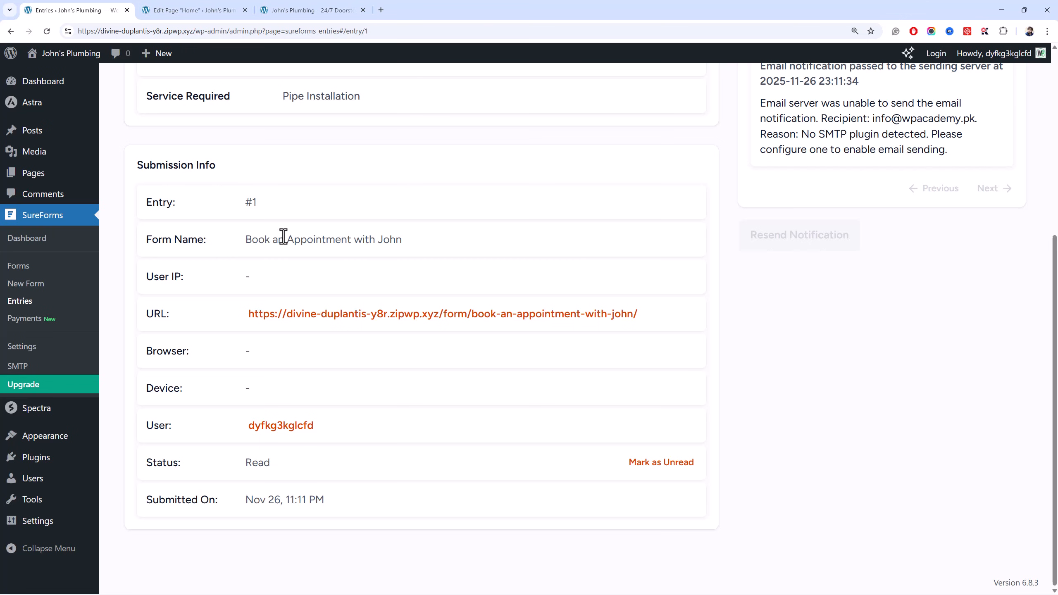
{"action": "scroll", "coordinate": [285, 229], "scroll_direction": "up", "scroll_amount": 3}
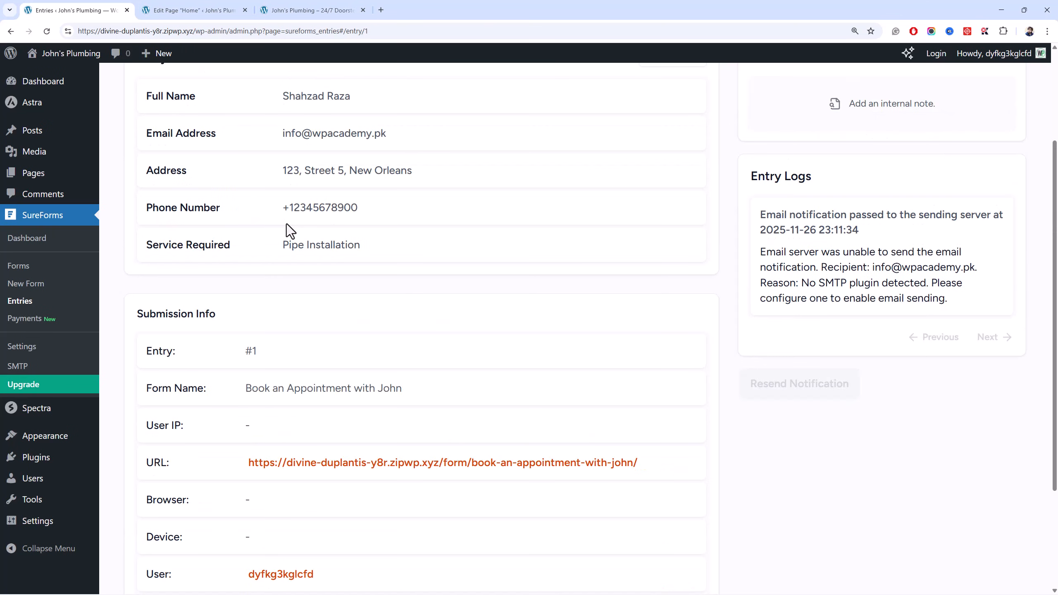
Review the SureForms General Settings and the required error messages under Form Validation.
{"action": "left_click", "coordinate": [71, 345]}
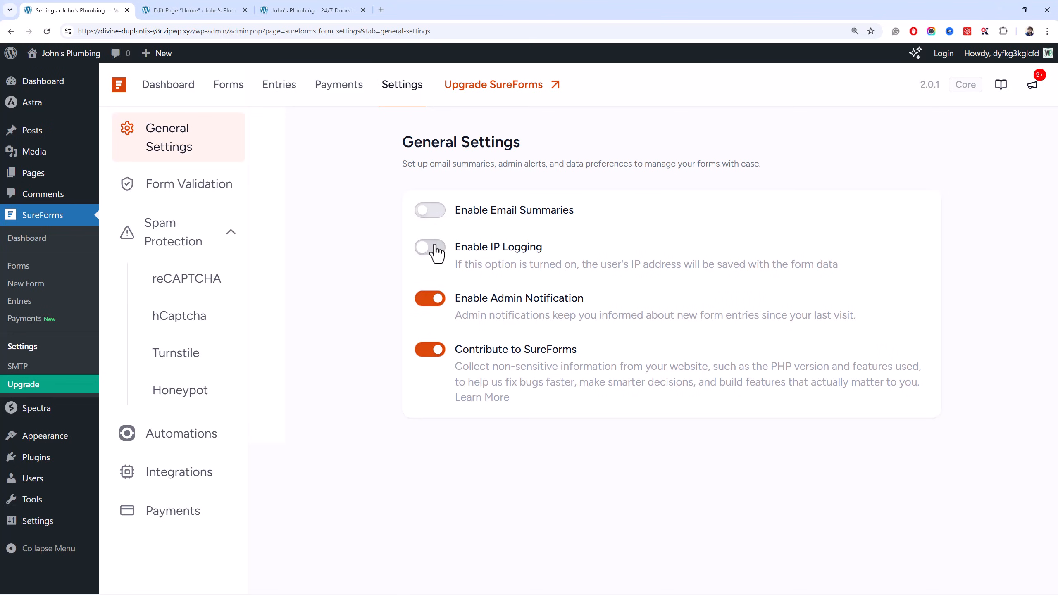
{"action": "left_click", "coordinate": [238, 196]}
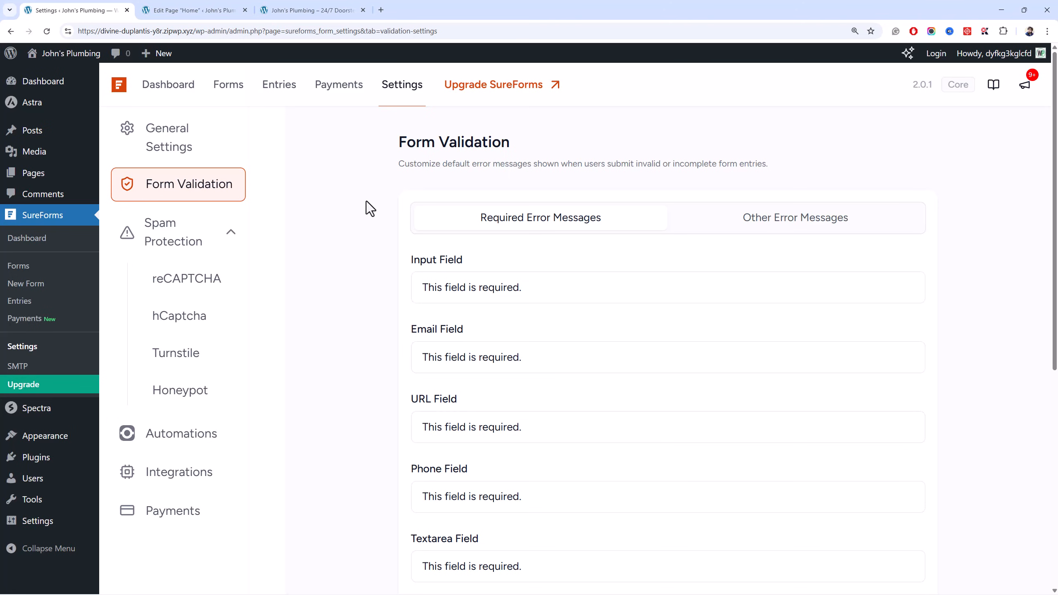
{"action": "scroll", "coordinate": [374, 201], "scroll_direction": "down", "scroll_amount": 7}
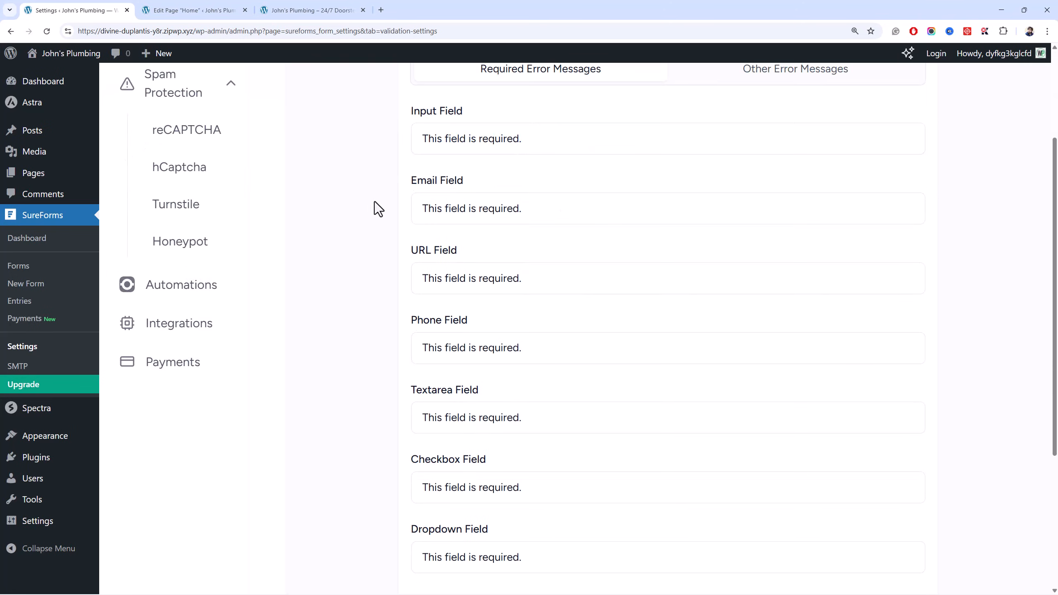
{"action": "scroll", "coordinate": [377, 200], "scroll_direction": "up", "scroll_amount": 7}
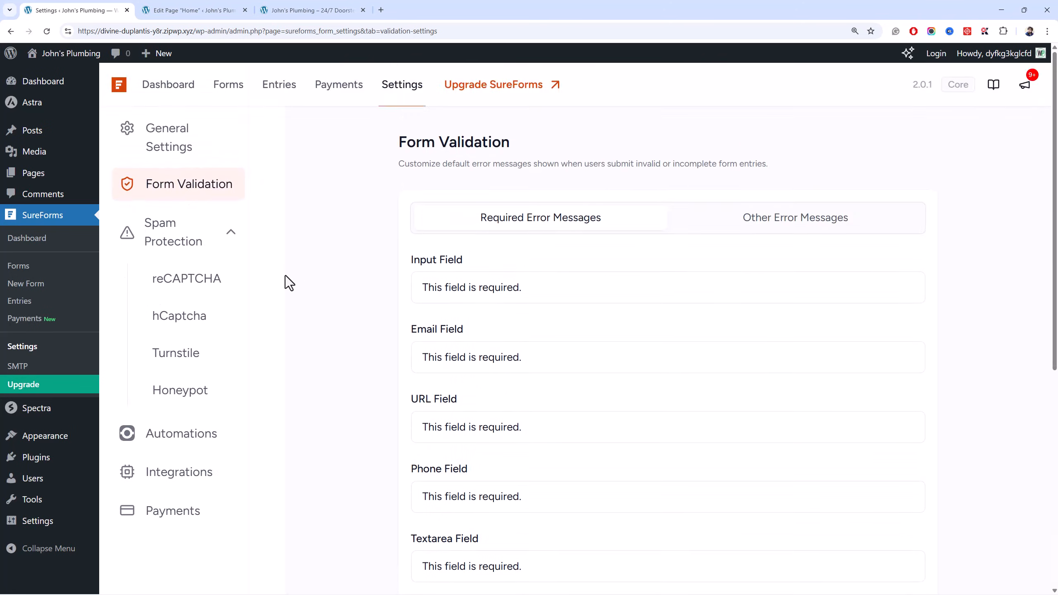
Review the reCAPTCHA, hCaptcha, Turnstile and Honeypot spam protection settings and the Payments settings.
{"action": "left_click", "coordinate": [215, 277]}
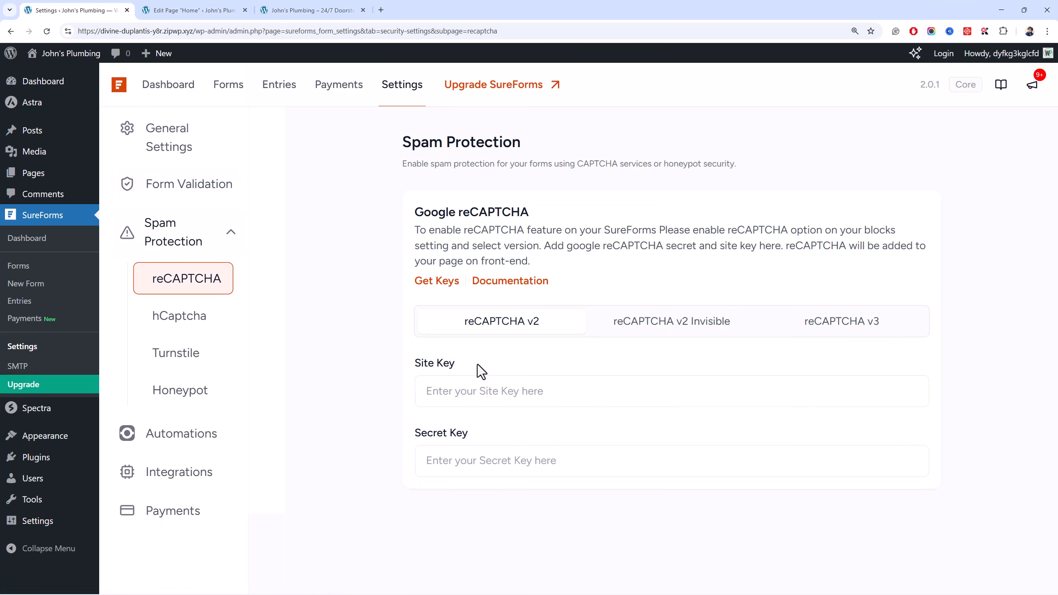
{"action": "left_click", "coordinate": [508, 385]}
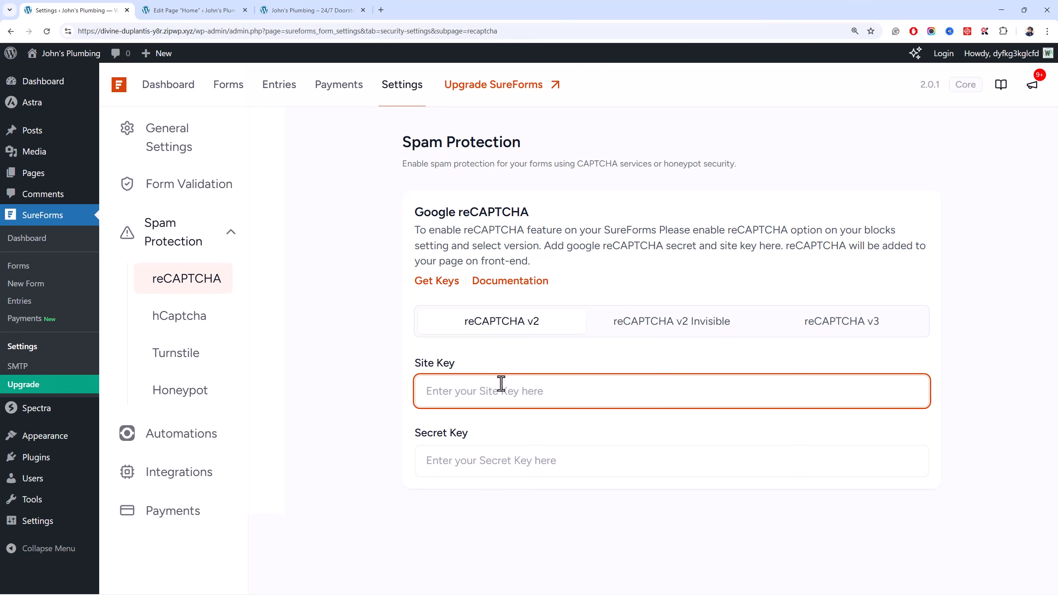
{"action": "left_click", "coordinate": [204, 325]}
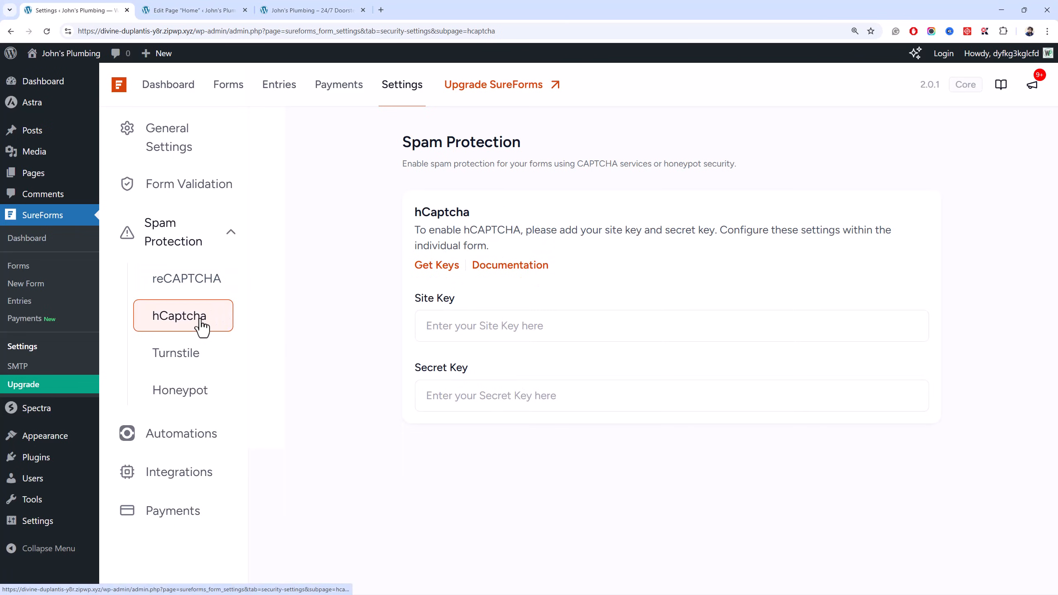
{"action": "left_click", "coordinate": [206, 351]}
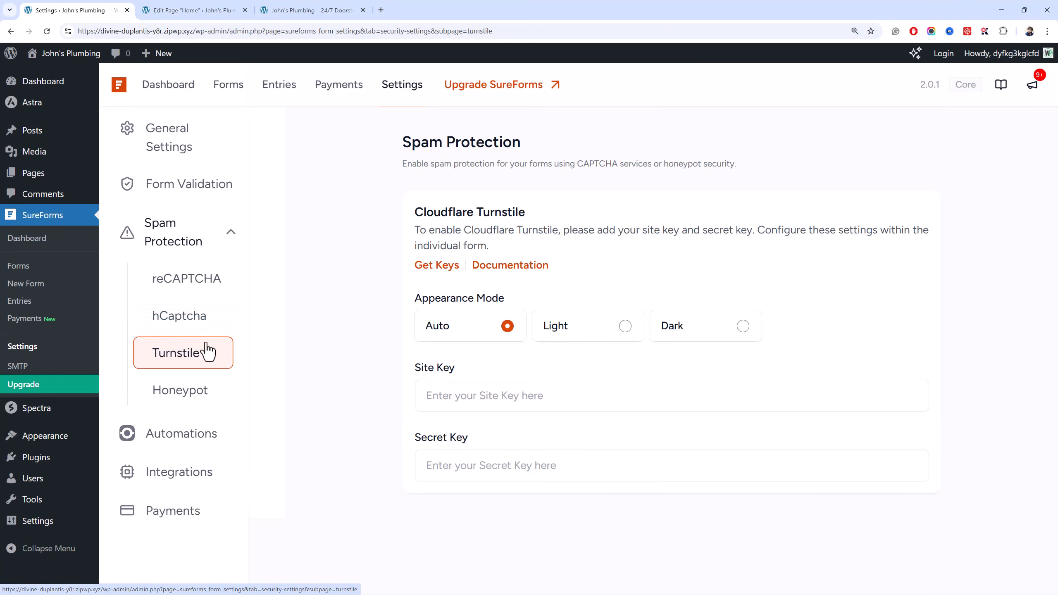
{"action": "left_click", "coordinate": [228, 401]}
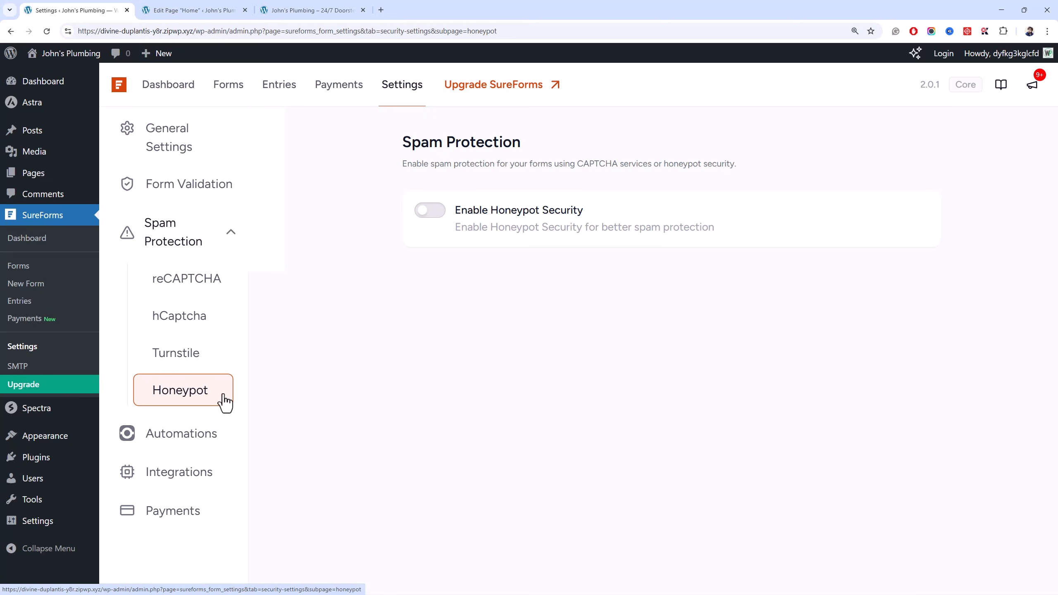
{"action": "left_click", "coordinate": [179, 510]}
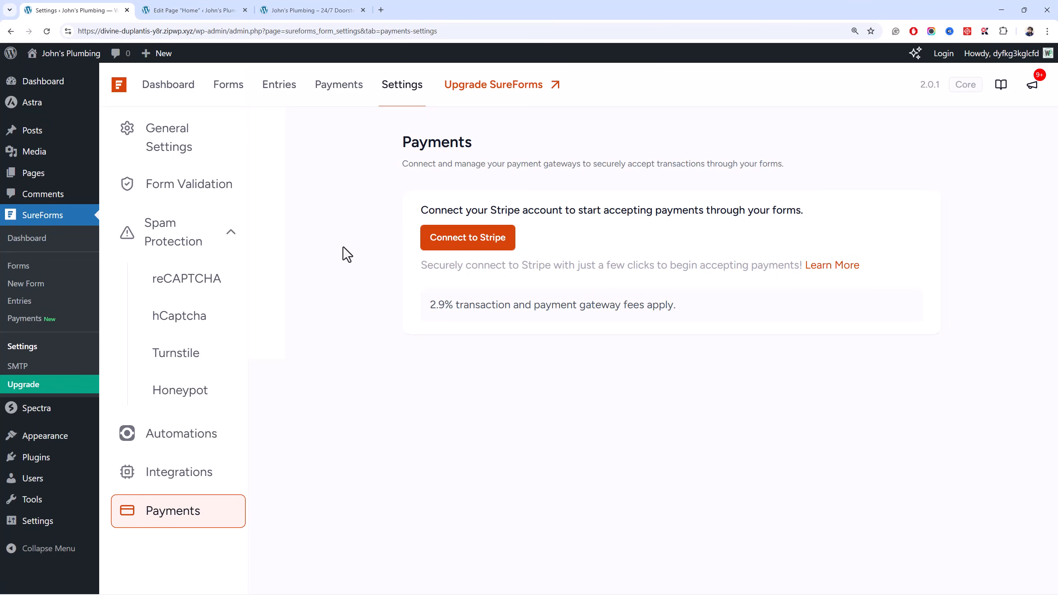
Open the SureForms SMTP page and read through the SureMail email delivery information.
{"action": "left_click", "coordinate": [76, 364]}
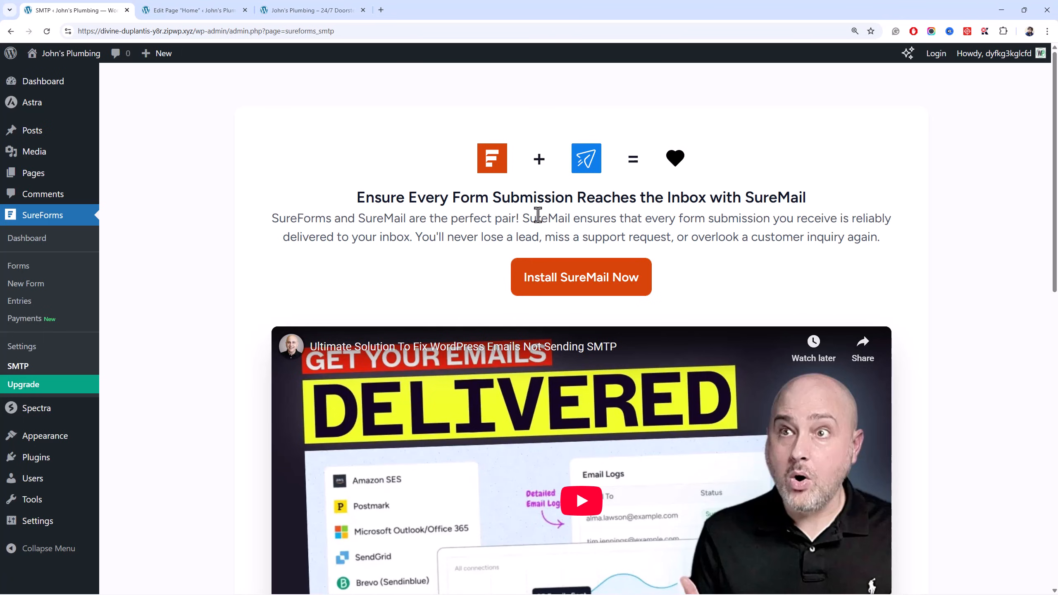
{"action": "left_click_drag", "start_coordinate": [808, 206], "coordinate": [755, 200]}
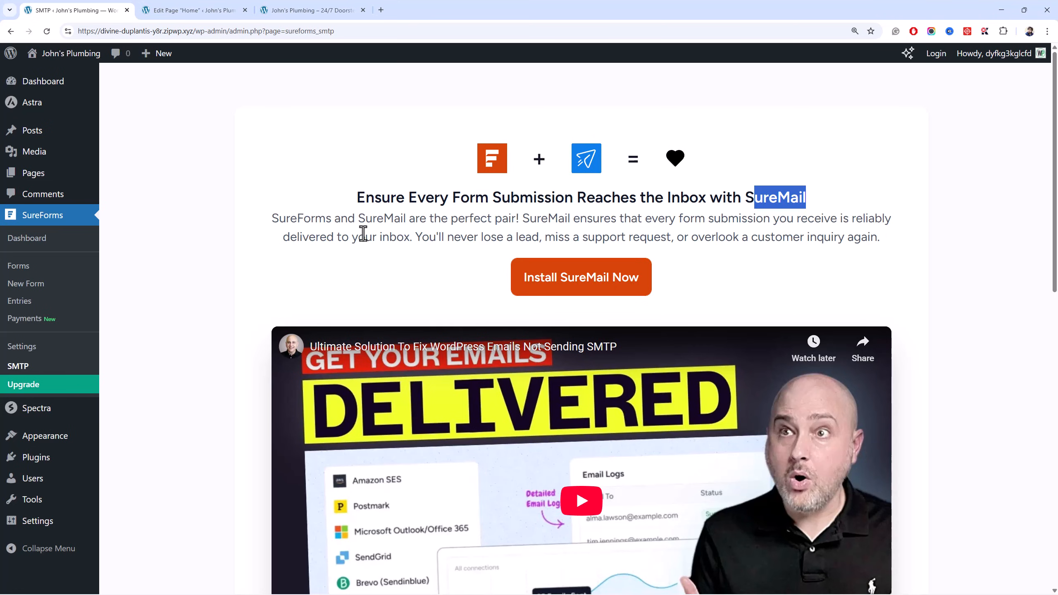
{"action": "scroll", "coordinate": [363, 233], "scroll_direction": "down", "scroll_amount": 3}
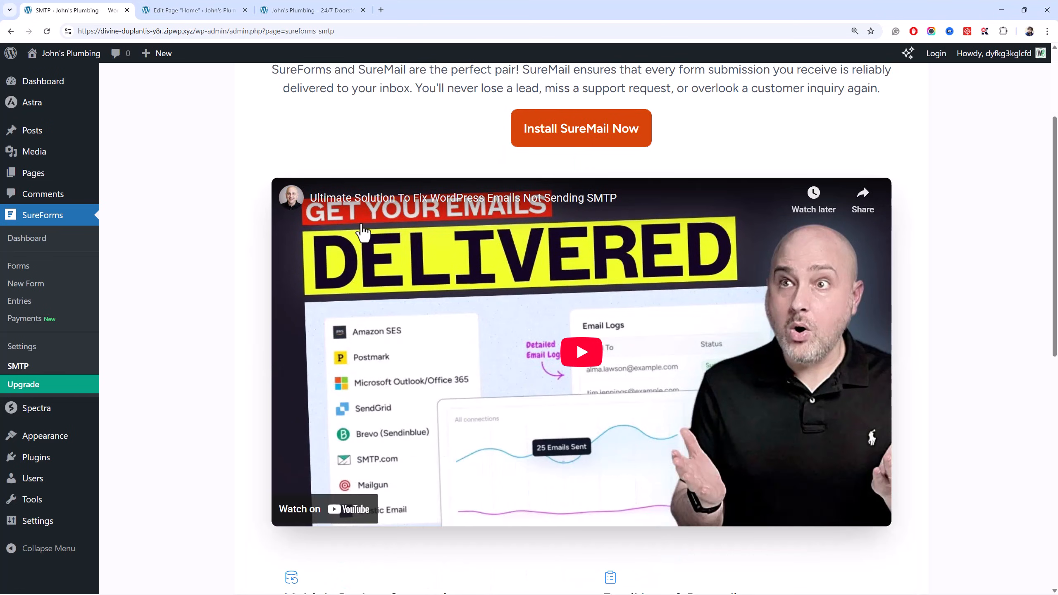
{"action": "scroll", "coordinate": [361, 229], "scroll_direction": "up", "scroll_amount": 3}
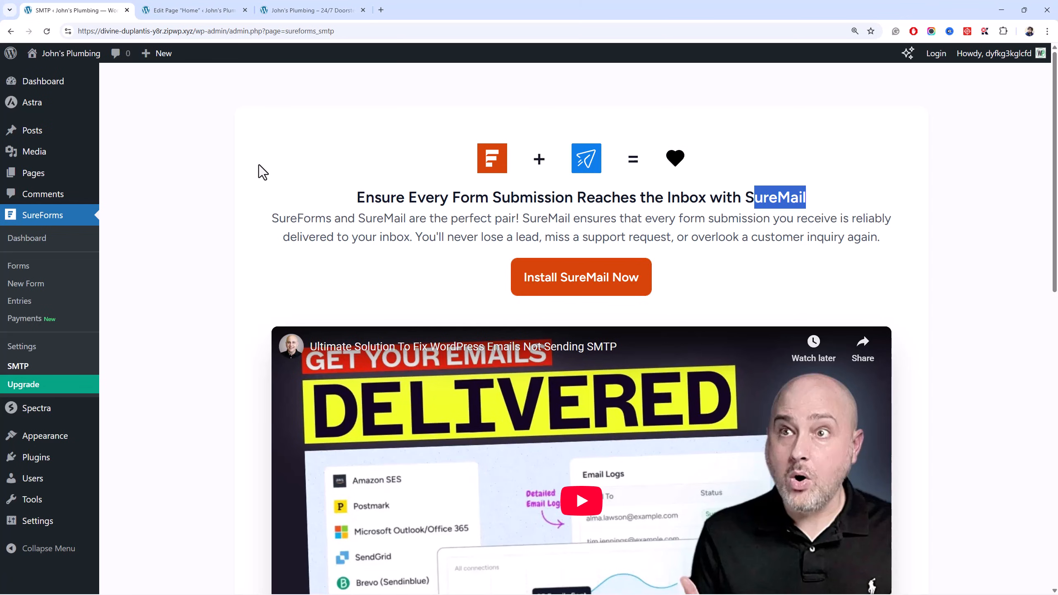
Review the SureForms License settings and place the cursor in the license key field.
{"action": "left_click", "coordinate": [243, 149]}
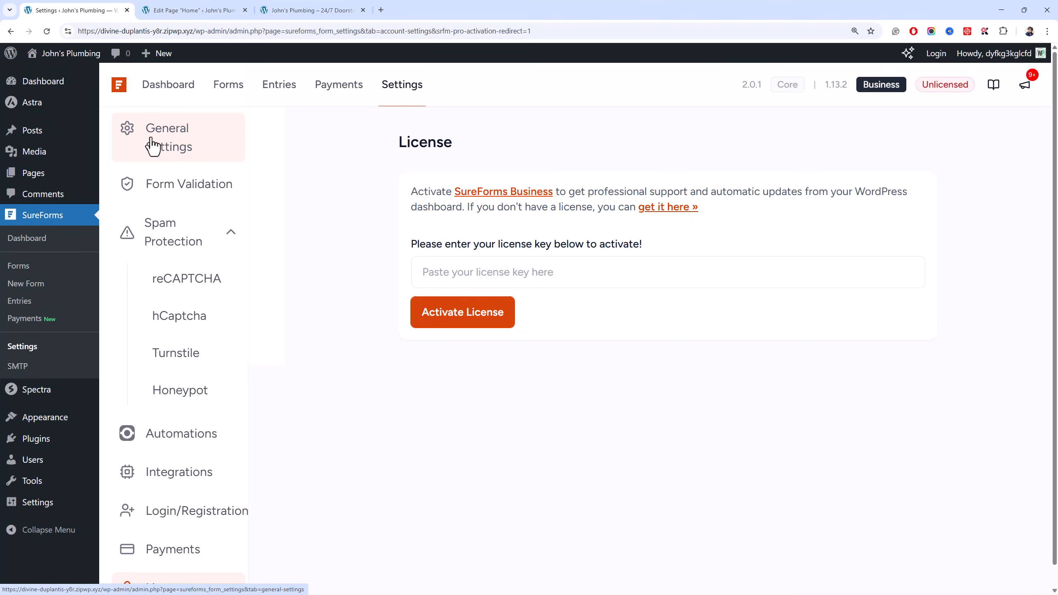
{"action": "left_click", "coordinate": [484, 270]}
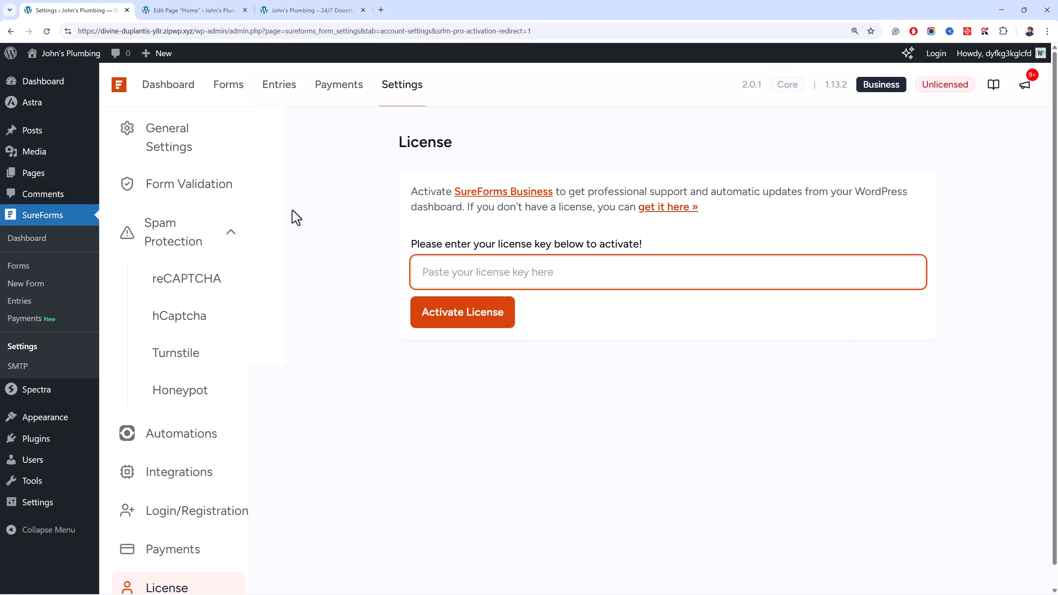
{"action": "scroll", "coordinate": [219, 435], "scroll_direction": "down", "scroll_amount": 1}
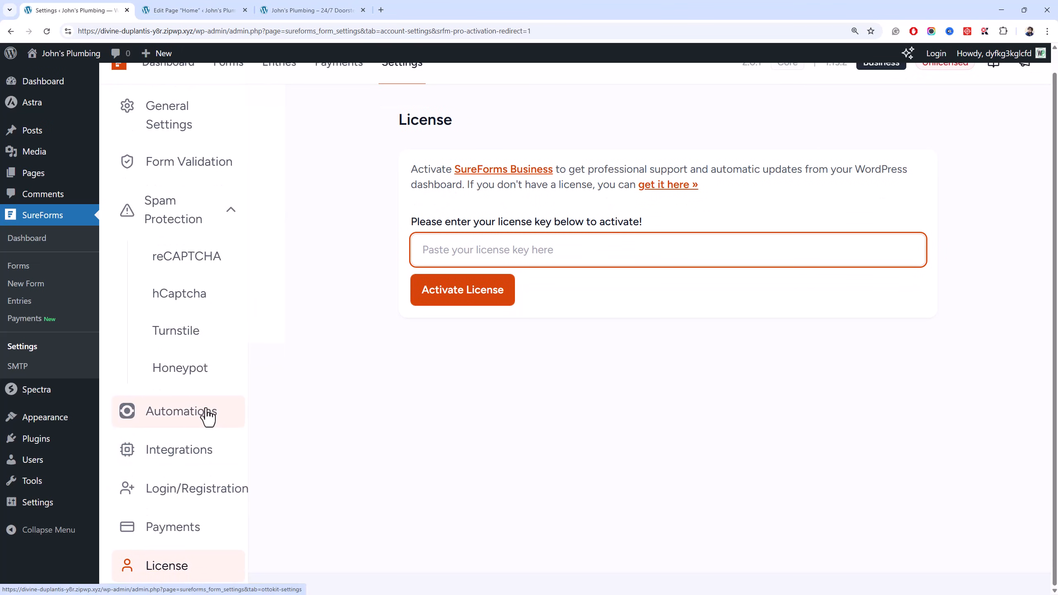
Review the Automations and Integrations settings, browse the services available for a new integration, and close the list without choosing one.
{"action": "left_click", "coordinate": [206, 412]}
{"action": "left_click", "coordinate": [205, 454]}
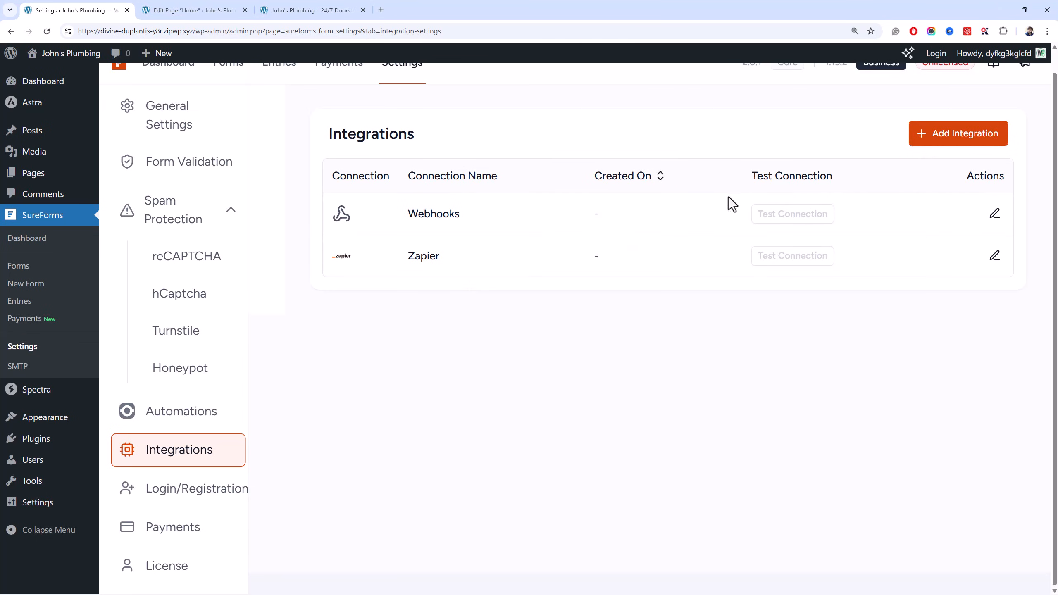
{"action": "scroll", "coordinate": [716, 240], "scroll_direction": "down", "scroll_amount": 7}
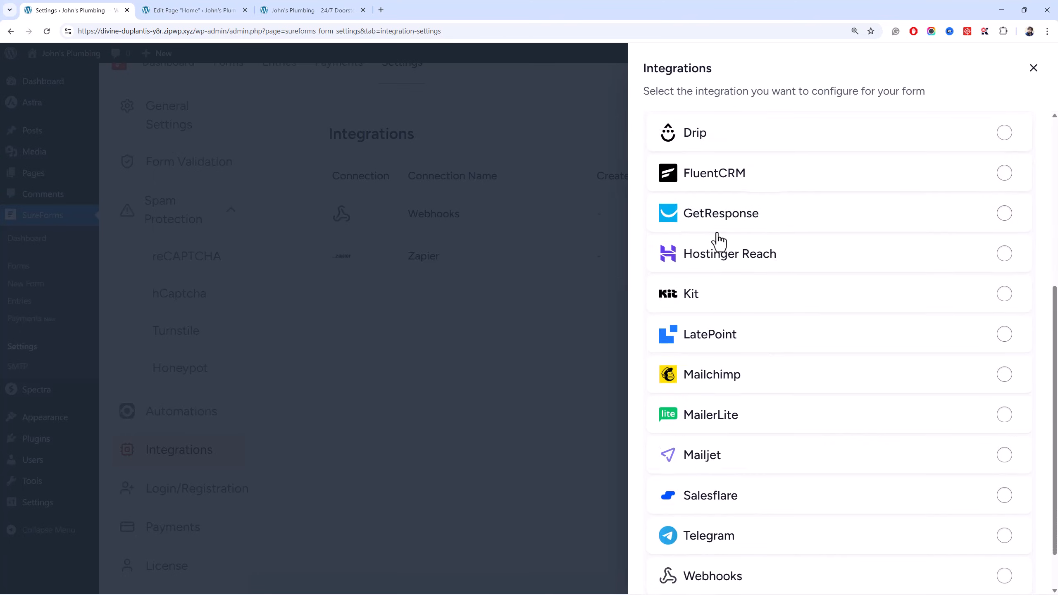
{"action": "scroll", "coordinate": [717, 241], "scroll_direction": "down", "scroll_amount": 2}
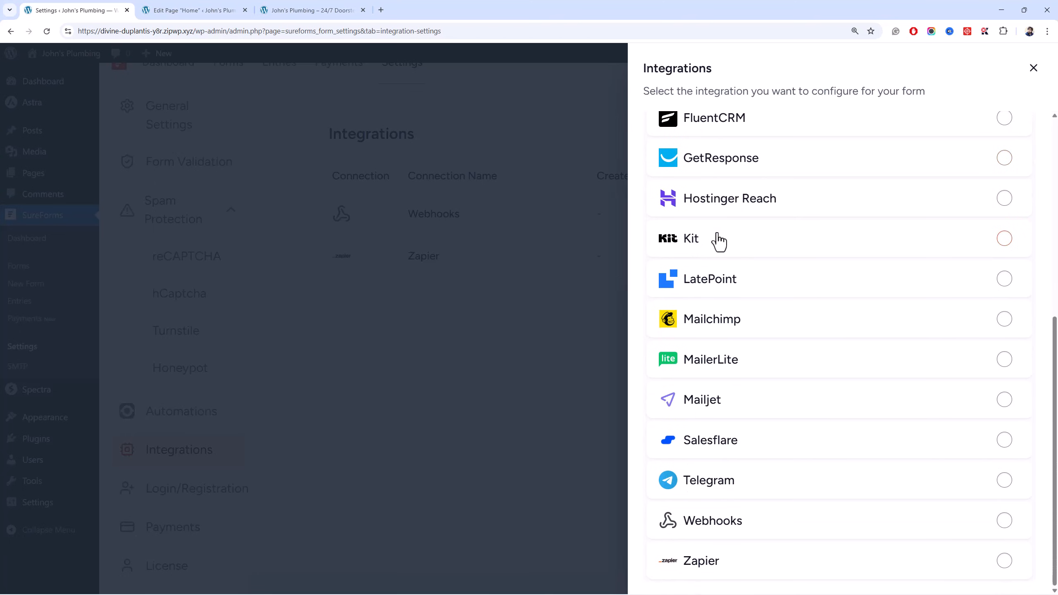
{"action": "scroll", "coordinate": [718, 240], "scroll_direction": "up", "scroll_amount": 10}
{"action": "scroll", "coordinate": [723, 206], "scroll_direction": "down", "scroll_amount": 4}
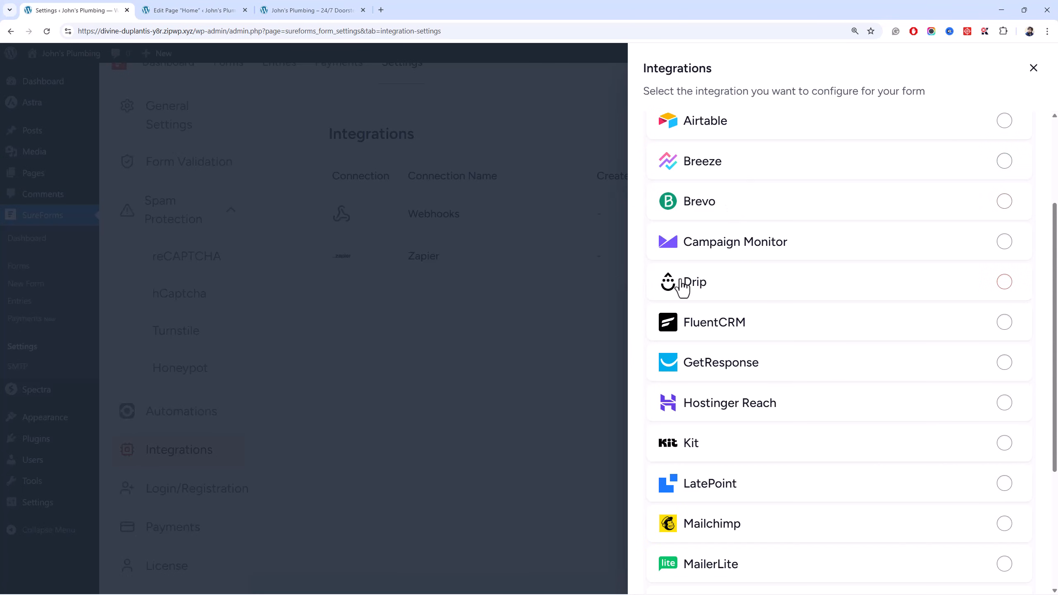
{"action": "scroll", "coordinate": [740, 210], "scroll_direction": "up", "scroll_amount": 3}
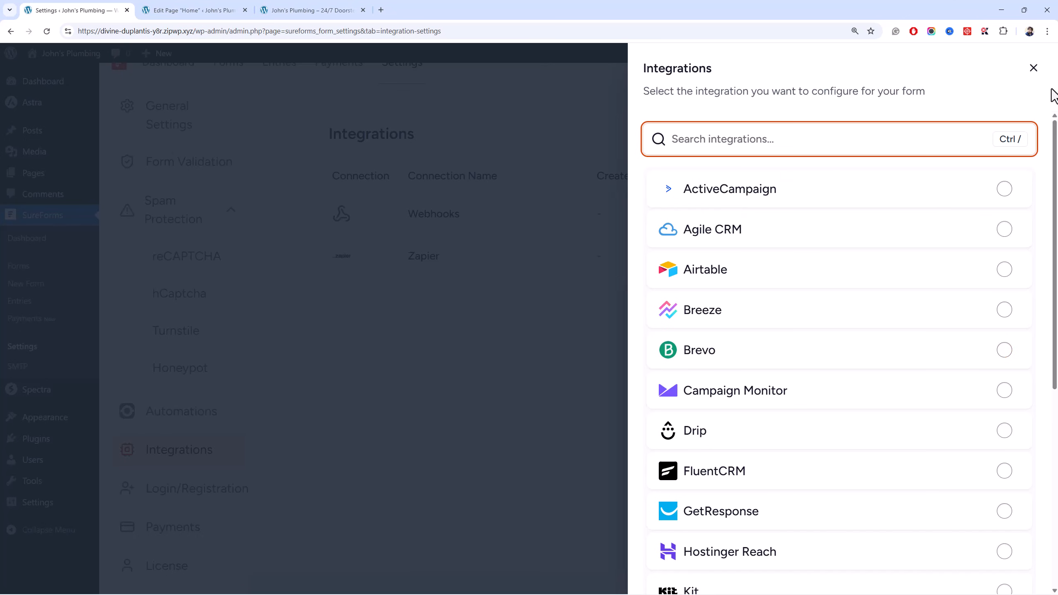
{"action": "left_click", "coordinate": [1032, 68]}
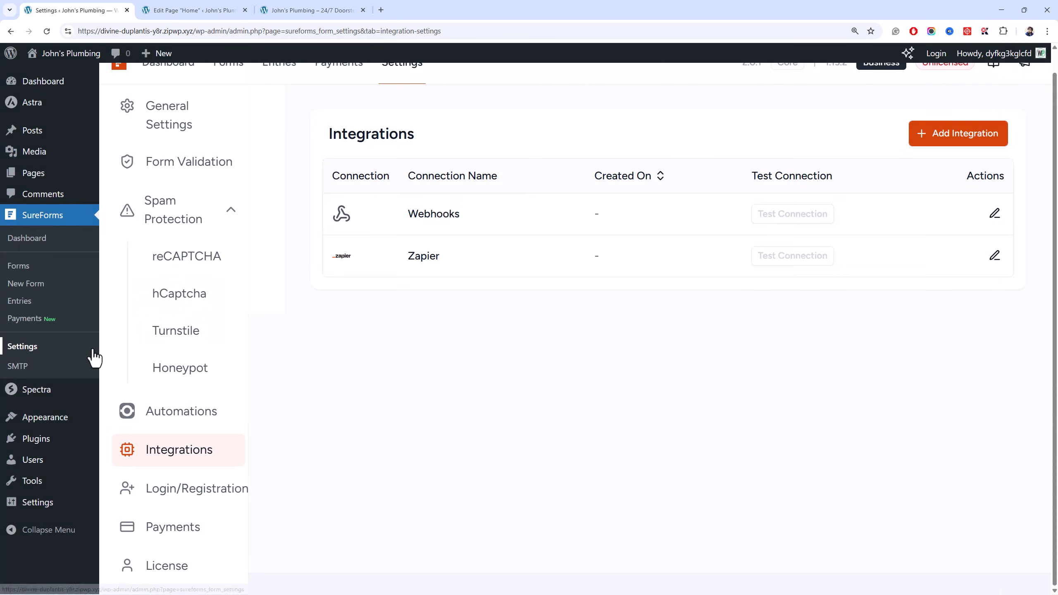
Review the Login/Registration settings, temporarily enabling the custom login page to look through its page choices.
{"action": "left_click", "coordinate": [236, 495]}
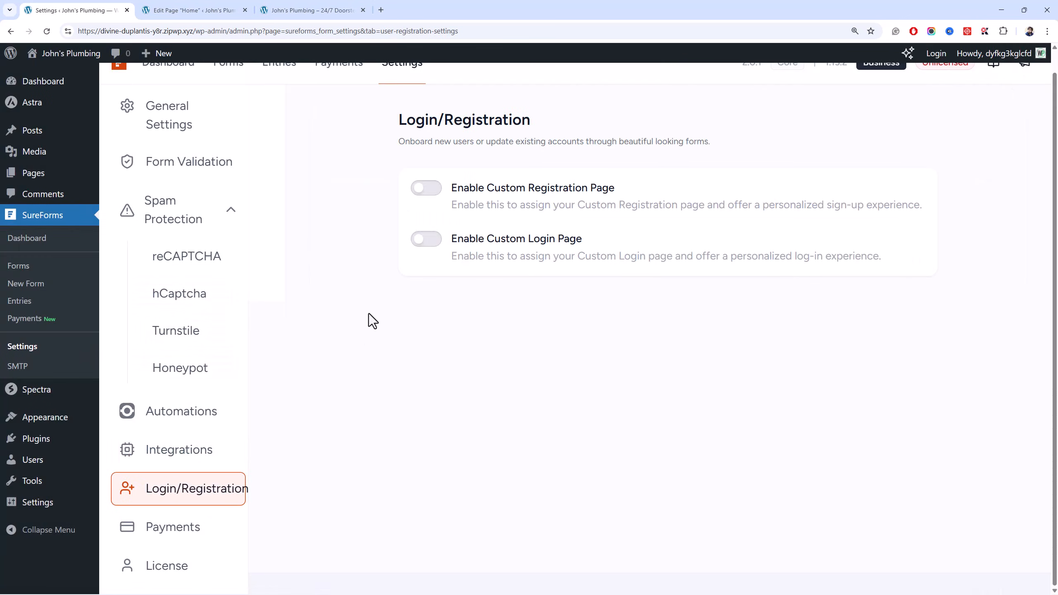
{"action": "scroll", "coordinate": [424, 206], "scroll_direction": "up", "scroll_amount": 1}
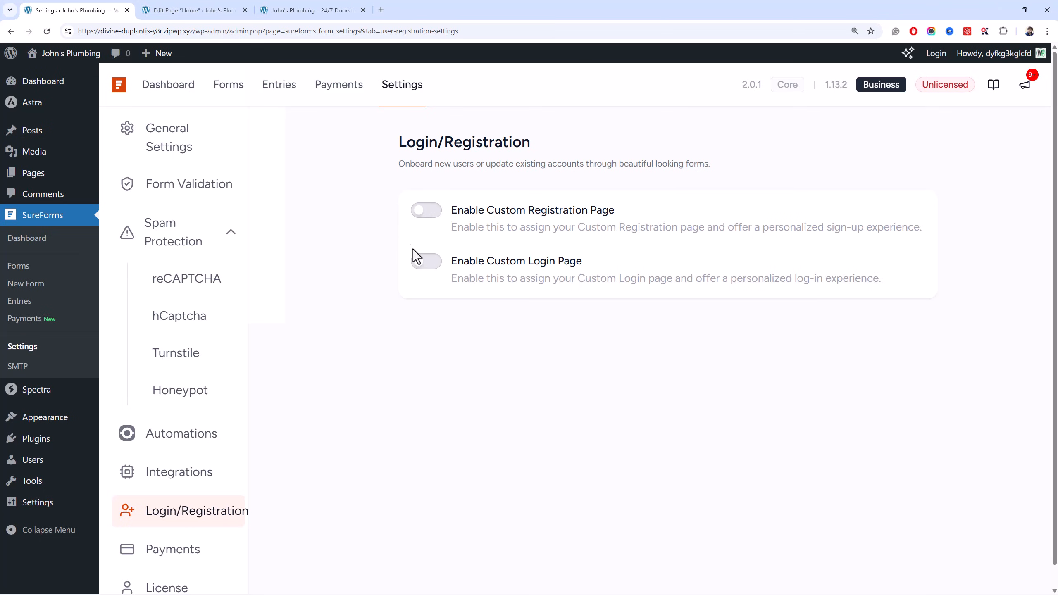
{"action": "left_click", "coordinate": [426, 262]}
{"action": "left_click", "coordinate": [491, 346]}
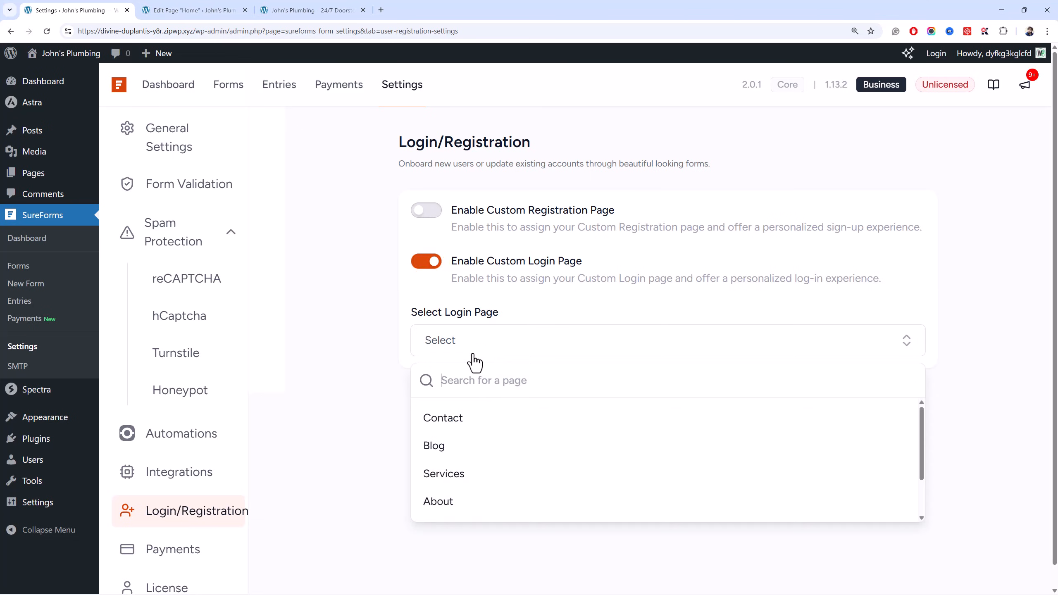
{"action": "left_click", "coordinate": [432, 265]}
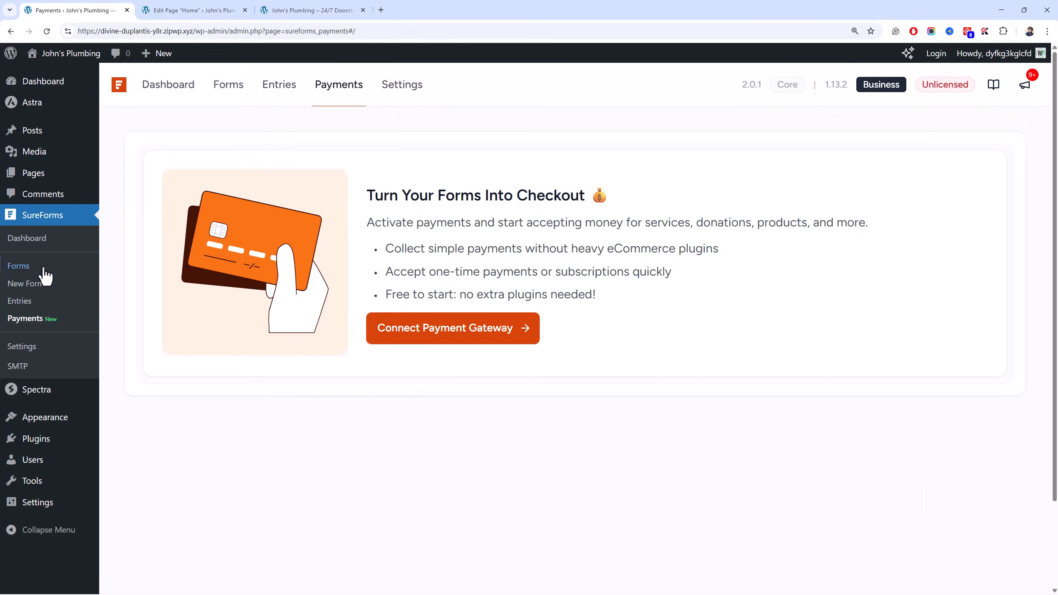
Open the appointment-booking form in the editor and try the Custom theme before returning to SureForms Default.
{"action": "left_click", "coordinate": [34, 269]}
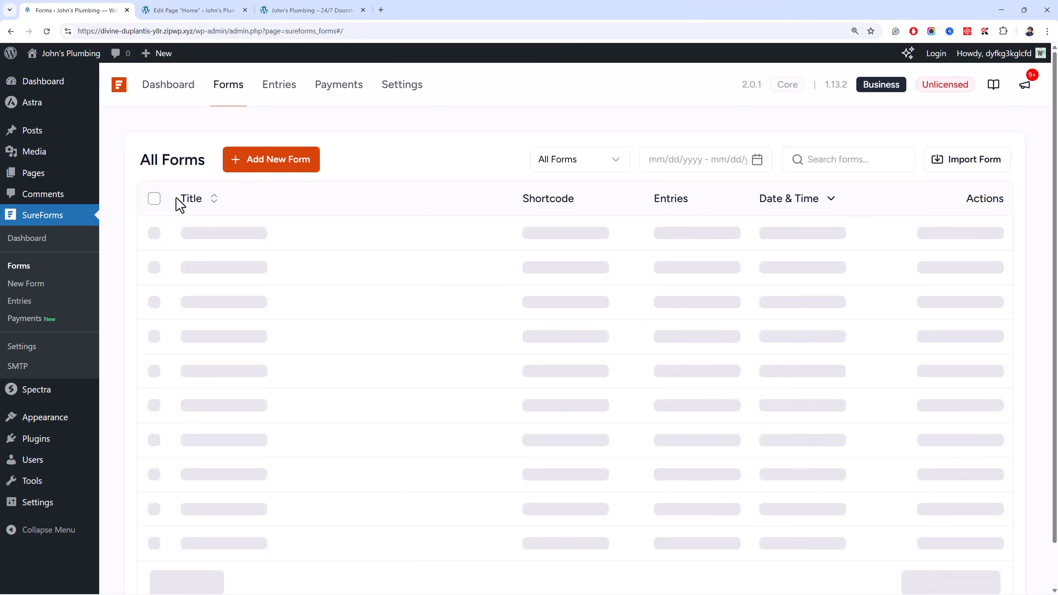
{"action": "left_click", "coordinate": [276, 239]}
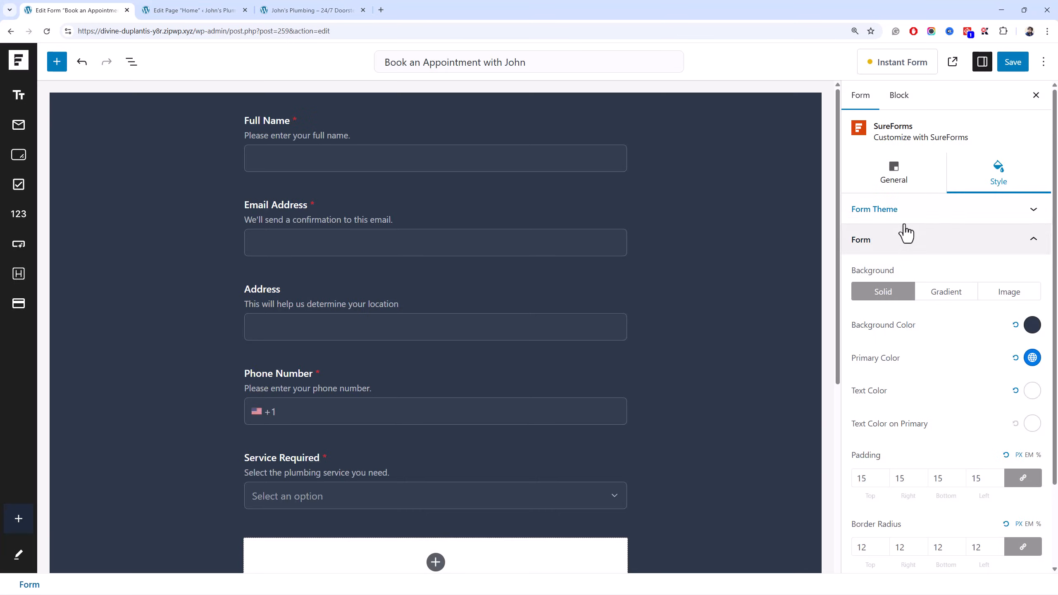
{"action": "left_click", "coordinate": [904, 210]}
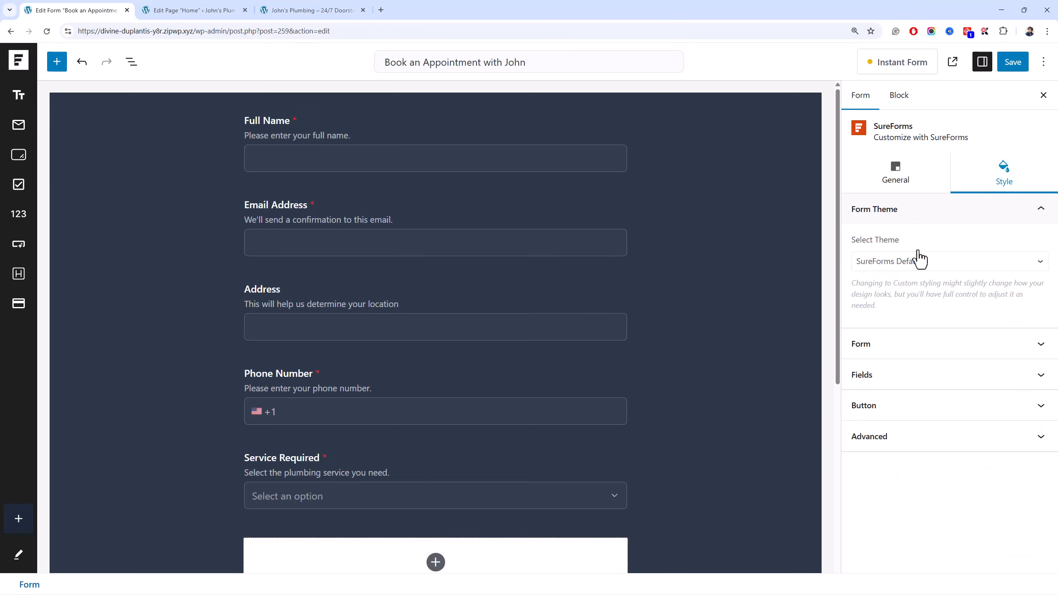
{"action": "left_click", "coordinate": [921, 262]}
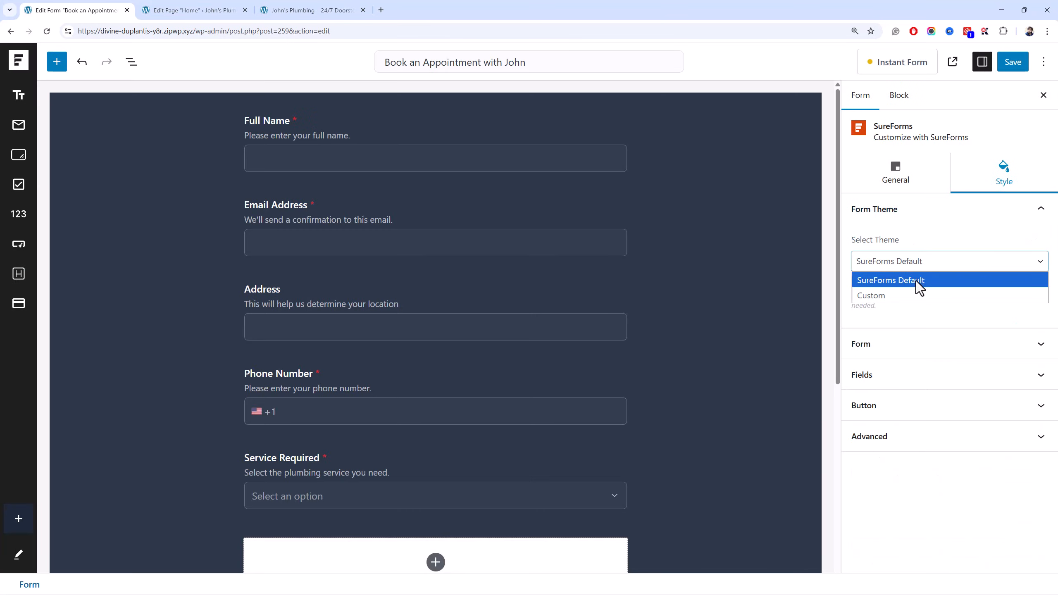
{"action": "left_click", "coordinate": [923, 295]}
{"action": "left_click", "coordinate": [910, 268]}
{"action": "left_click", "coordinate": [910, 279]}
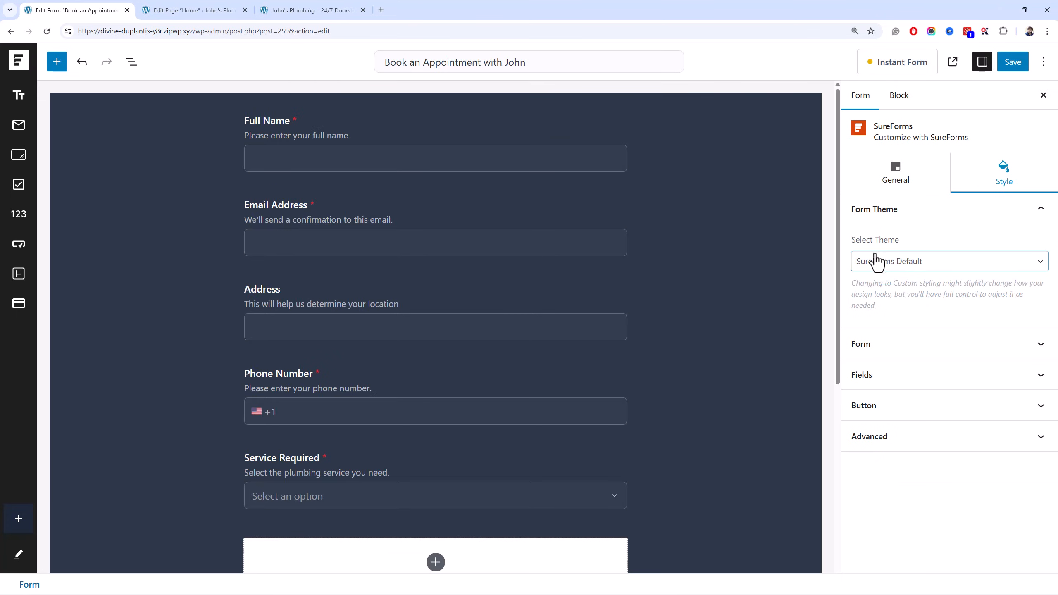
Look through the Form, Fields and Button style settings of the appointment-booking form.
{"action": "left_click", "coordinate": [878, 345]}
{"action": "scroll", "coordinate": [895, 271], "scroll_direction": "down", "scroll_amount": 2}
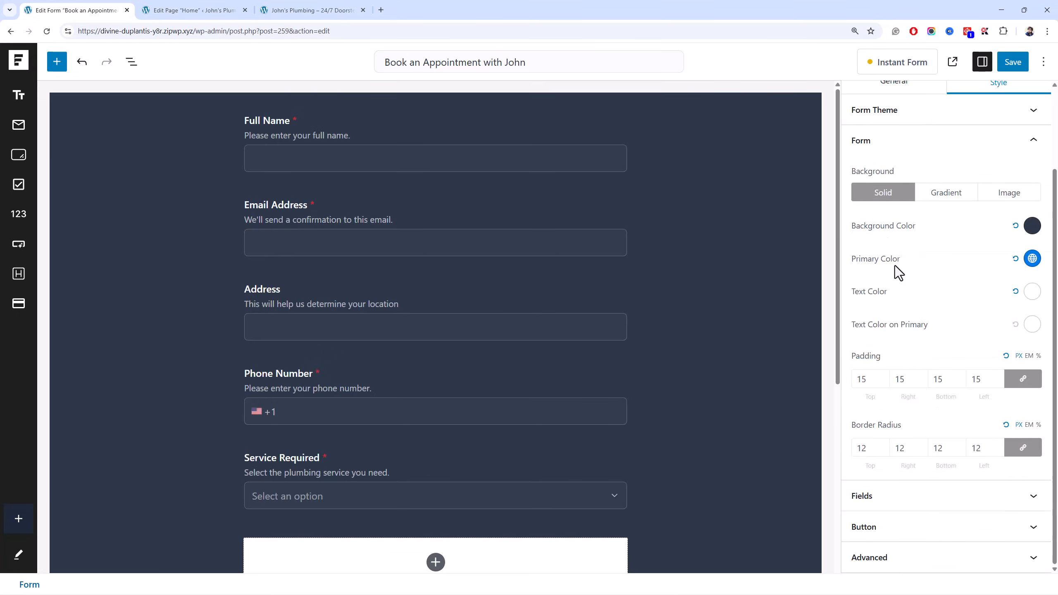
{"action": "left_click", "coordinate": [900, 495]}
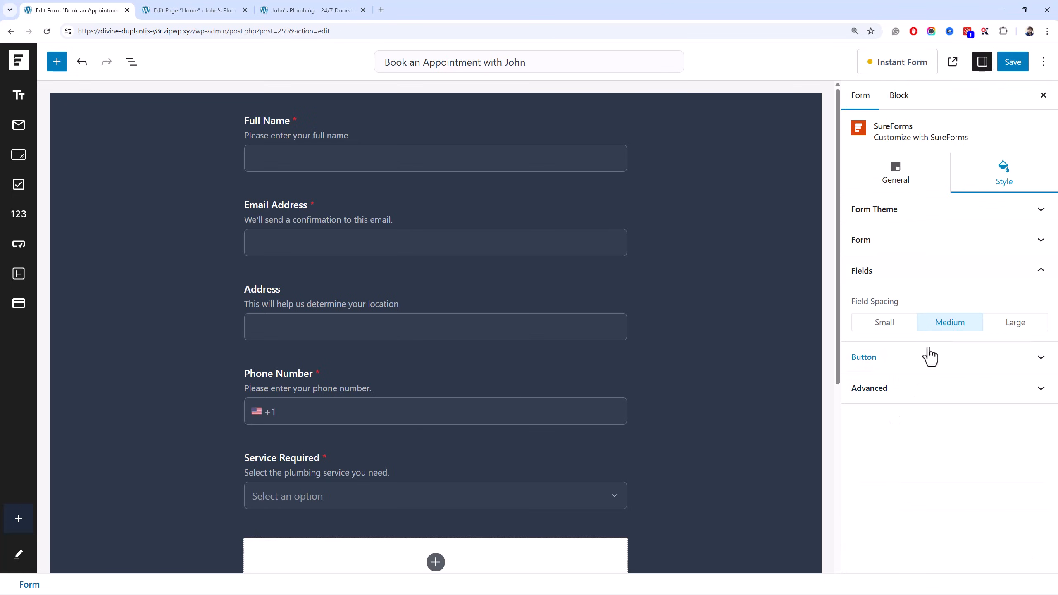
{"action": "left_click", "coordinate": [933, 359]}
{"action": "left_click", "coordinate": [937, 273]}
{"action": "left_click", "coordinate": [930, 68]}
Open the form's behavior settings and download the PDF resources needed for PDF Generation.
{"action": "left_click", "coordinate": [907, 174]}
{"action": "left_click", "coordinate": [941, 332]}
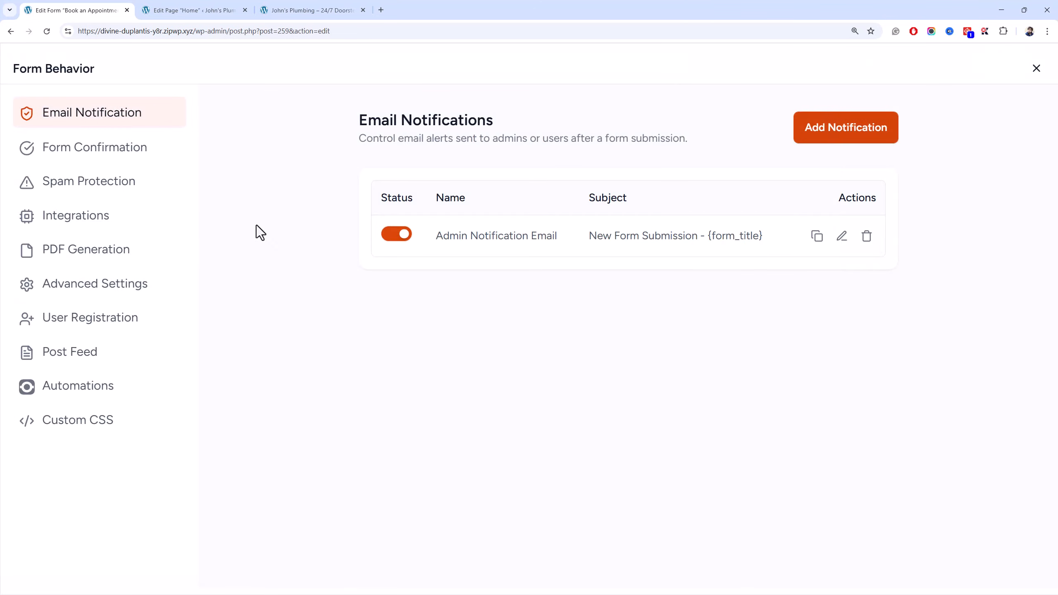
{"action": "left_click", "coordinate": [173, 249]}
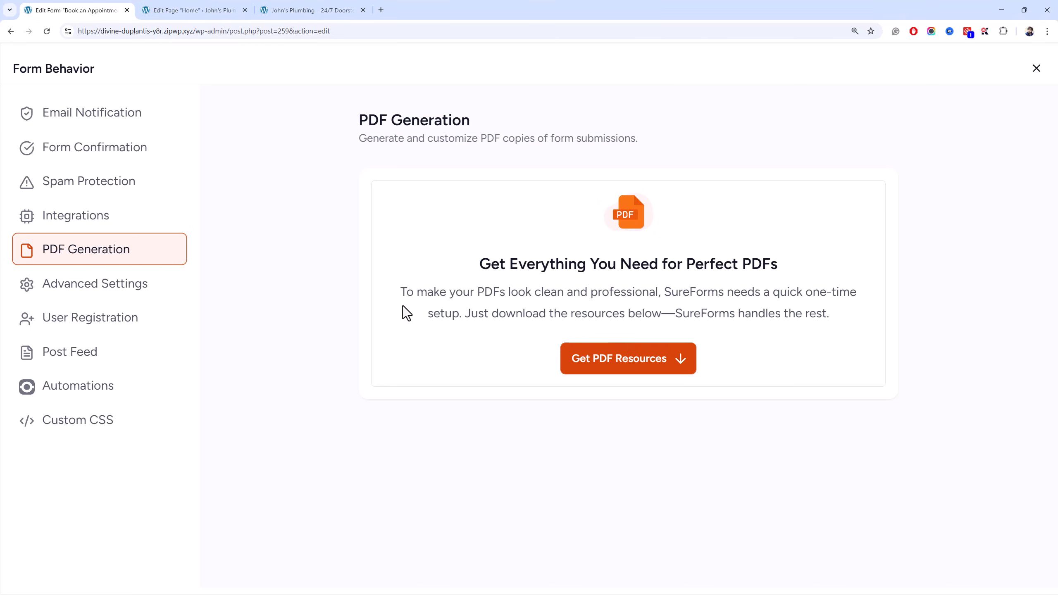
{"action": "left_click", "coordinate": [602, 365]}
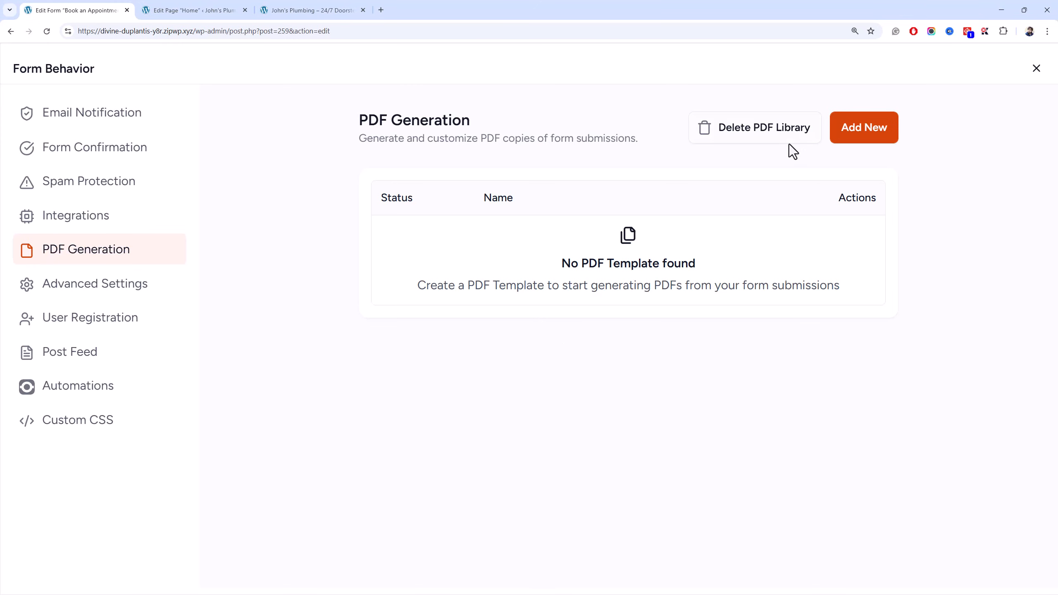
Start a new PDF template and examine its name, template, paper, password and shortcode options.
{"action": "left_click", "coordinate": [847, 139]}
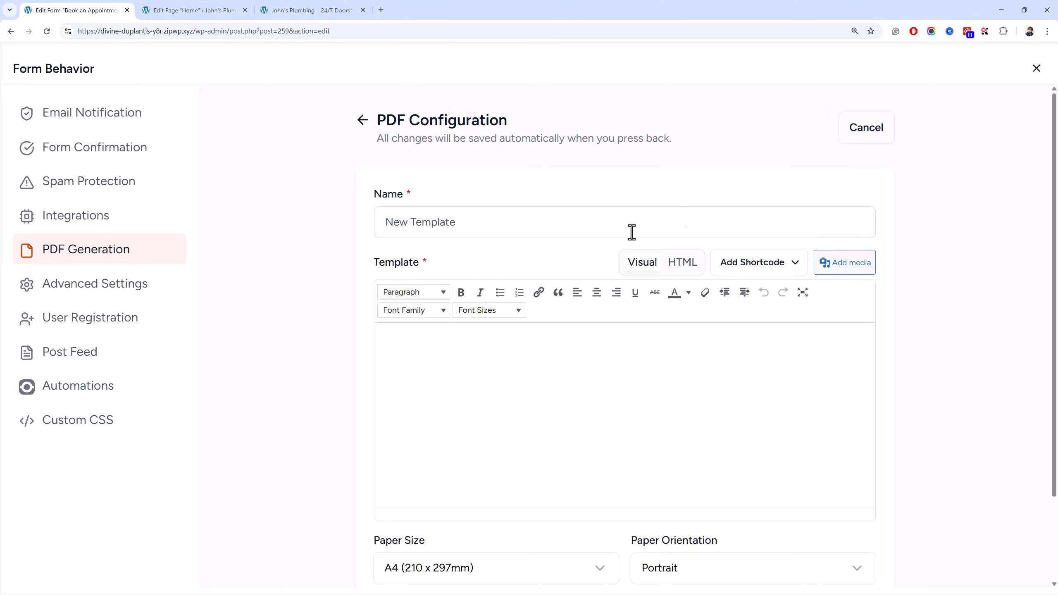
{"action": "left_click", "coordinate": [527, 223]}
{"action": "scroll", "coordinate": [526, 238], "scroll_direction": "down", "scroll_amount": 3}
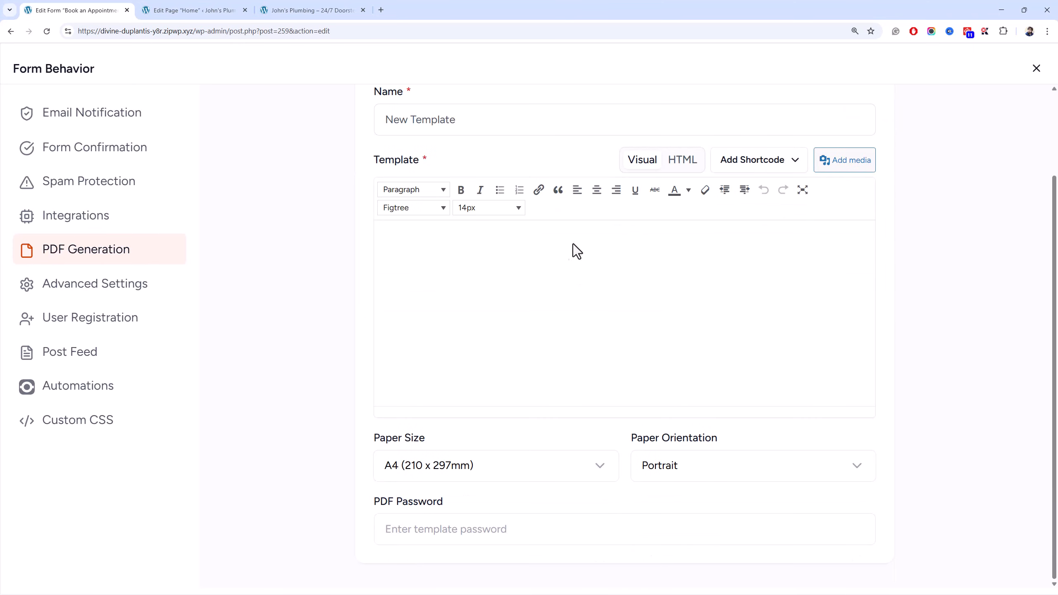
{"action": "left_click", "coordinate": [755, 160]}
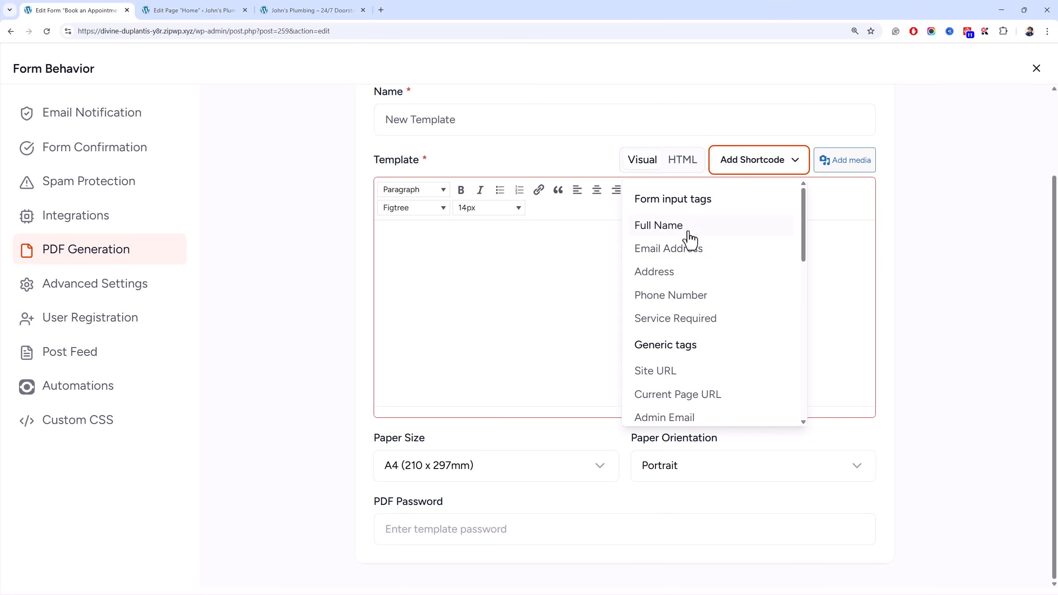
{"action": "left_click", "coordinate": [542, 304]}
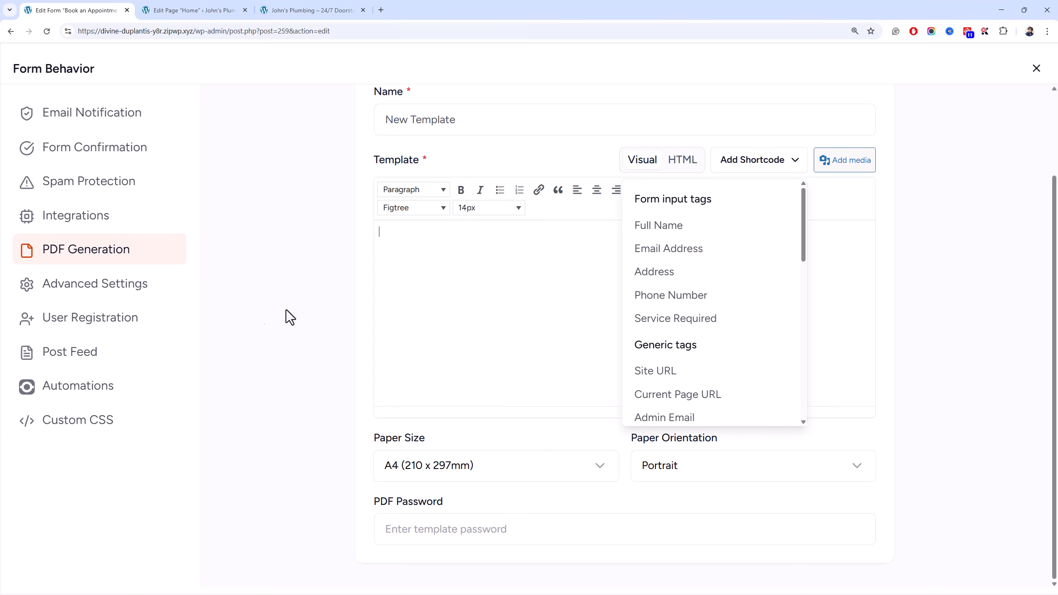
Review the form's Advanced Settings, User Registration, Post Feed, Automations and Custom CSS, and close the behavior settings.
{"action": "left_click", "coordinate": [142, 294]}
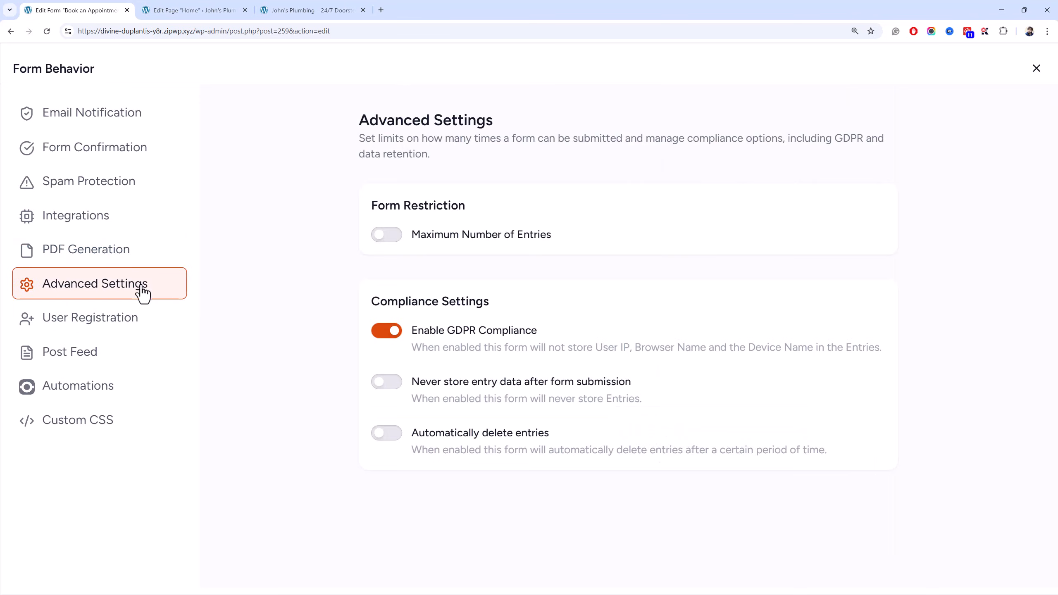
{"action": "left_click", "coordinate": [167, 330]}
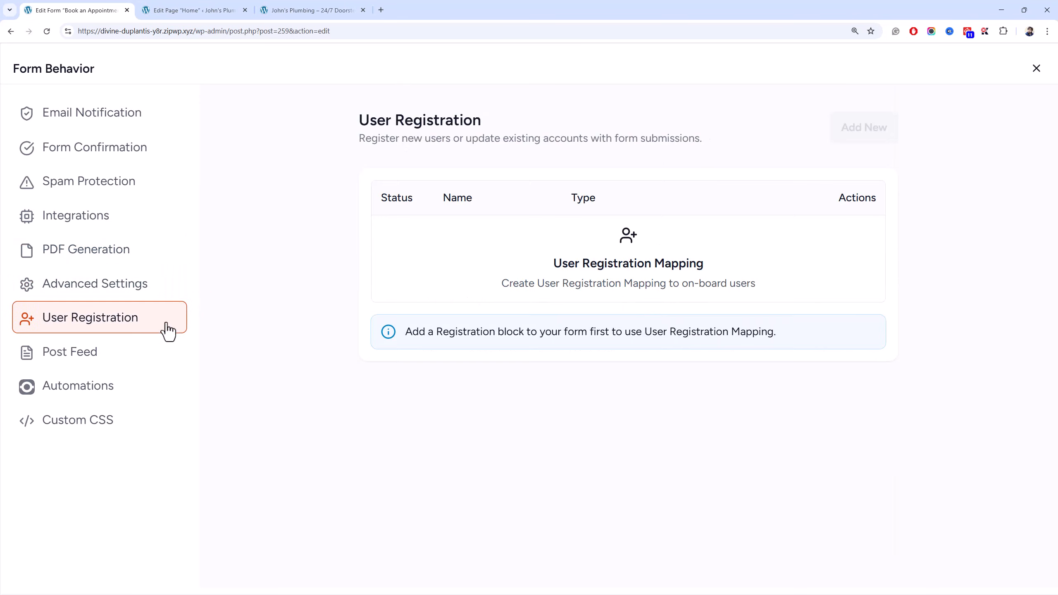
{"action": "left_click", "coordinate": [155, 354]}
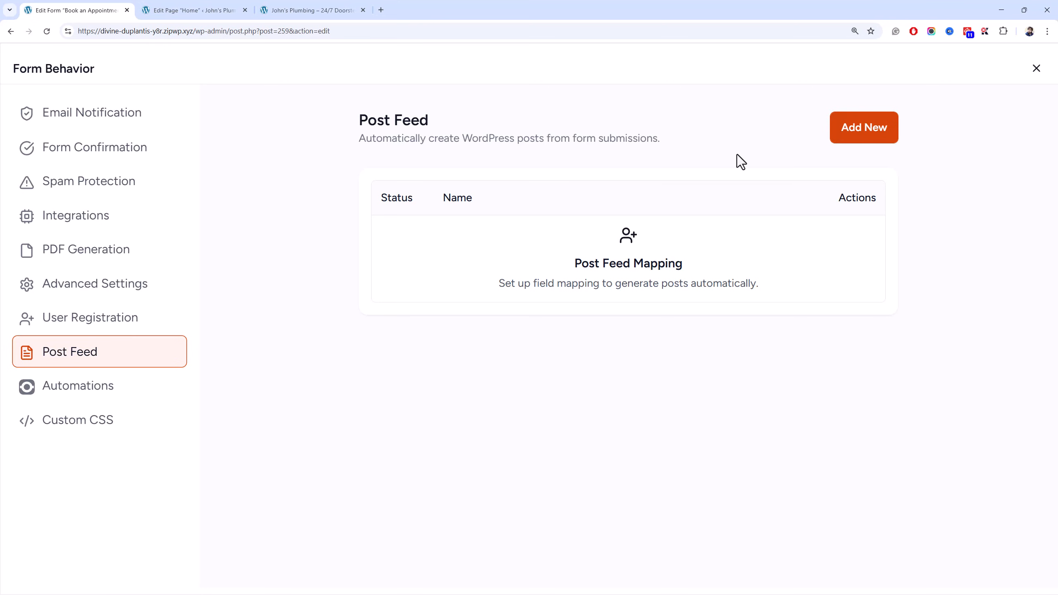
{"action": "left_click", "coordinate": [168, 387]}
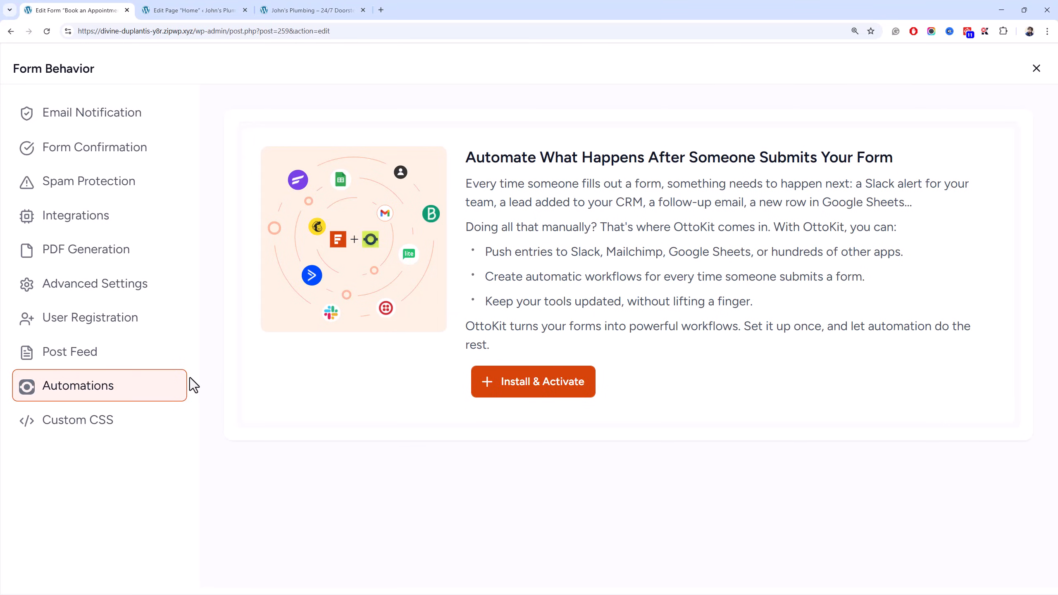
{"action": "left_click", "coordinate": [160, 417]}
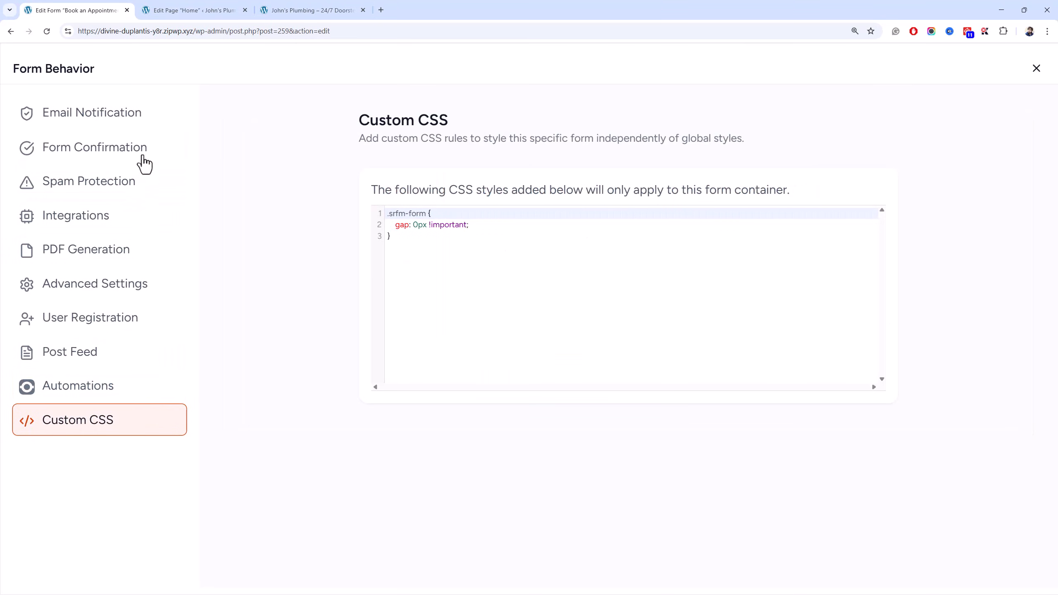
{"action": "left_click", "coordinate": [1035, 68]}
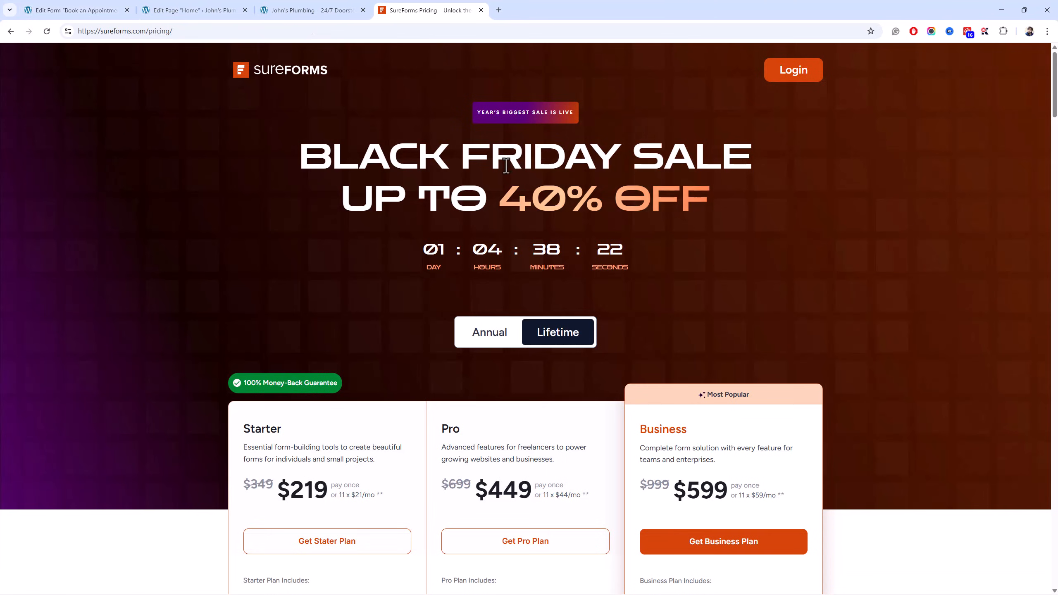
Compare the prices and included features of the Starter, Pro and Business lifetime plans on the SureForms pricing page.
{"action": "scroll", "coordinate": [512, 171], "scroll_direction": "down", "scroll_amount": 3}
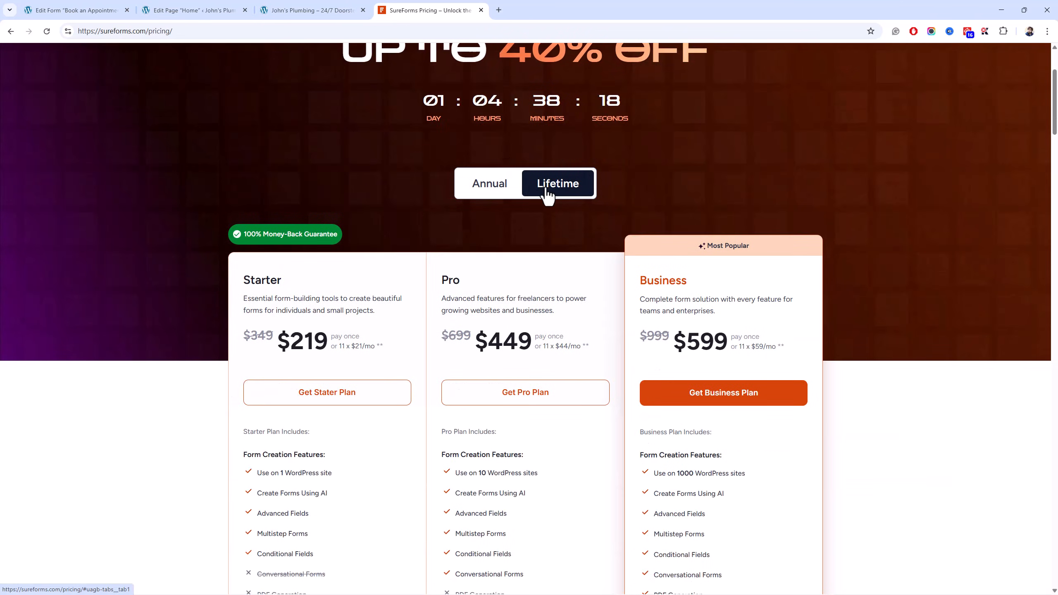
{"action": "scroll", "coordinate": [712, 172], "scroll_direction": "down", "scroll_amount": 3}
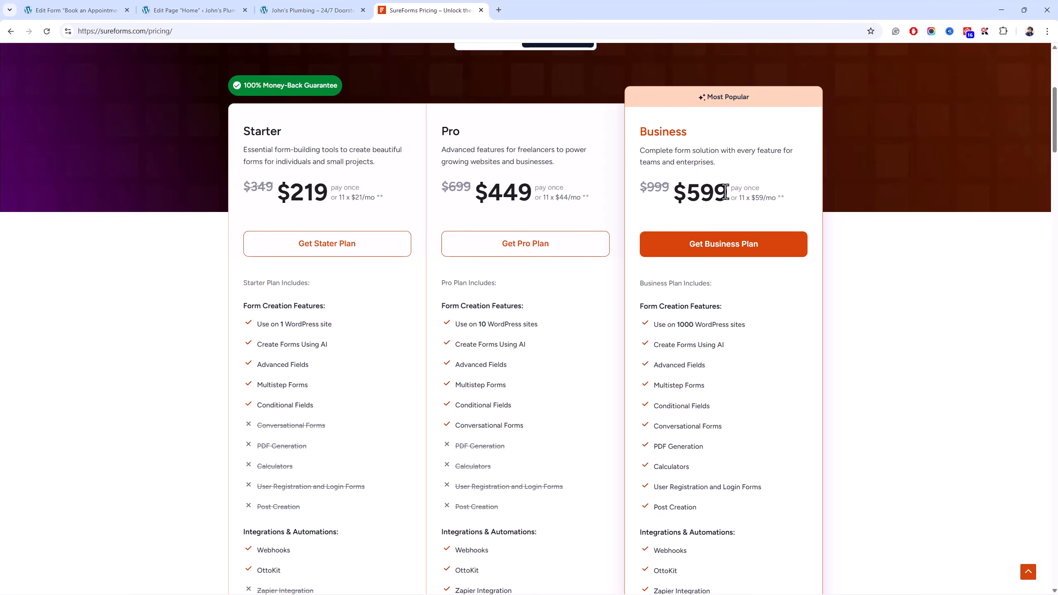
{"action": "scroll", "coordinate": [725, 193], "scroll_direction": "down", "scroll_amount": 3}
{"action": "mouse_move", "coordinate": [748, 181]}
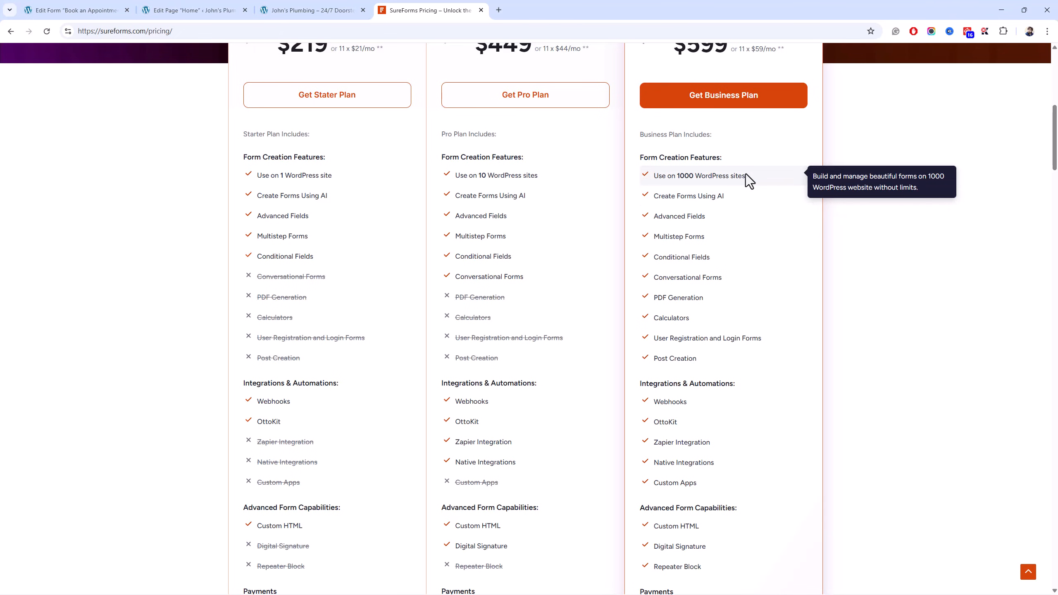
{"action": "scroll", "coordinate": [251, 208], "scroll_direction": "up", "scroll_amount": 3}
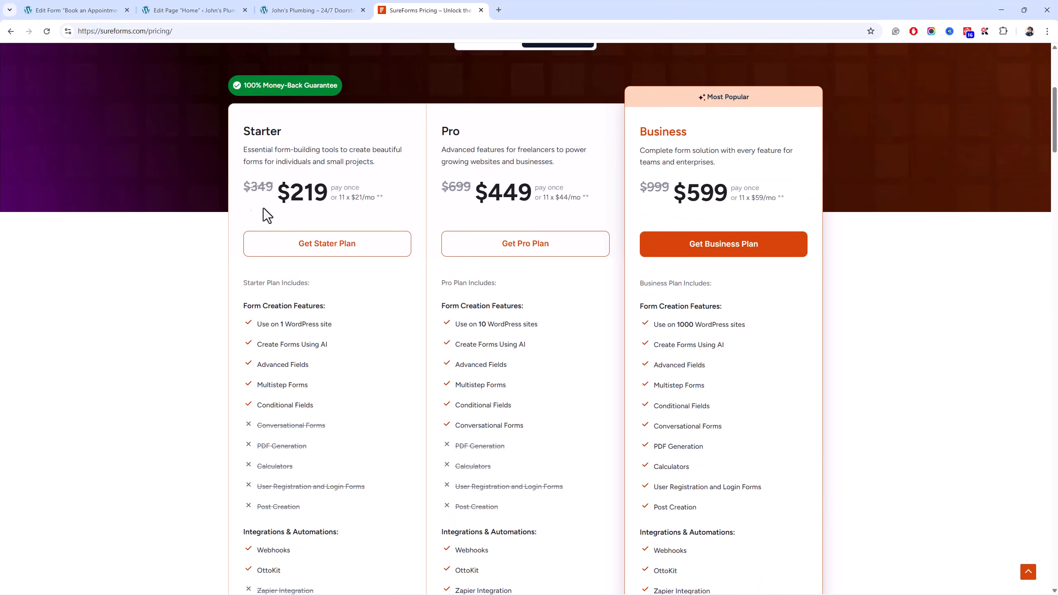
{"action": "left_click_drag", "start_coordinate": [329, 195], "coordinate": [284, 193]}
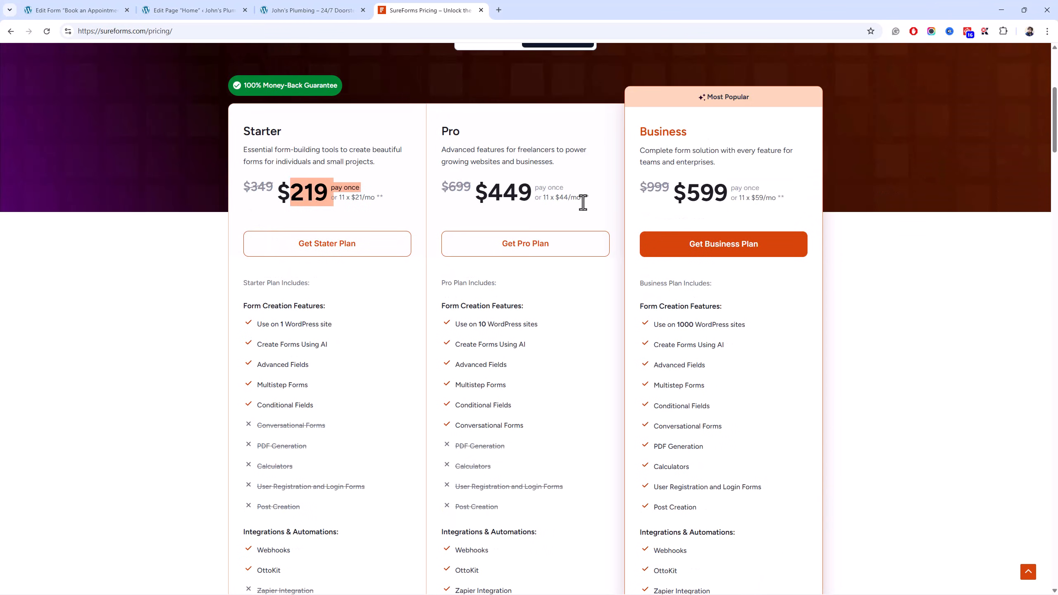
{"action": "left_click", "coordinate": [690, 205]}
{"action": "scroll", "coordinate": [690, 205], "scroll_direction": "up", "scroll_amount": 7}
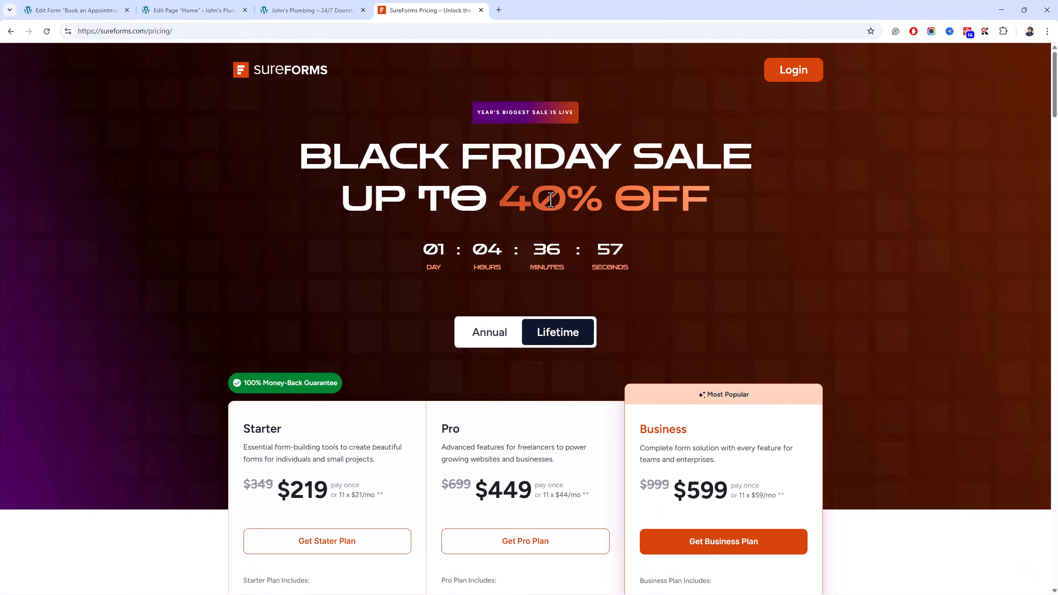